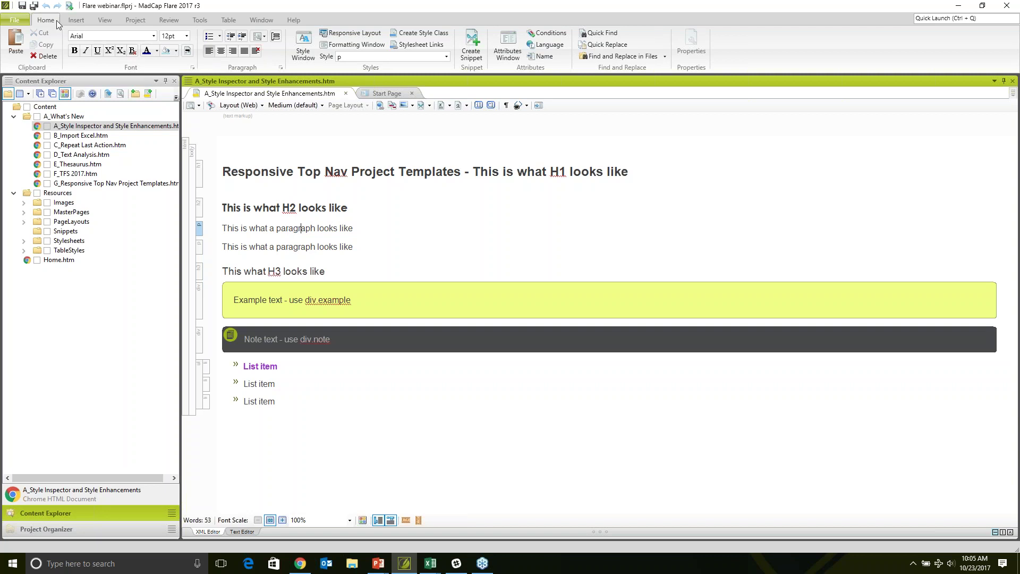
Open the Formatting window, view the paragraph's local style properties, and return to the Style Inspector
{"action": "left_click", "coordinate": [357, 45]}
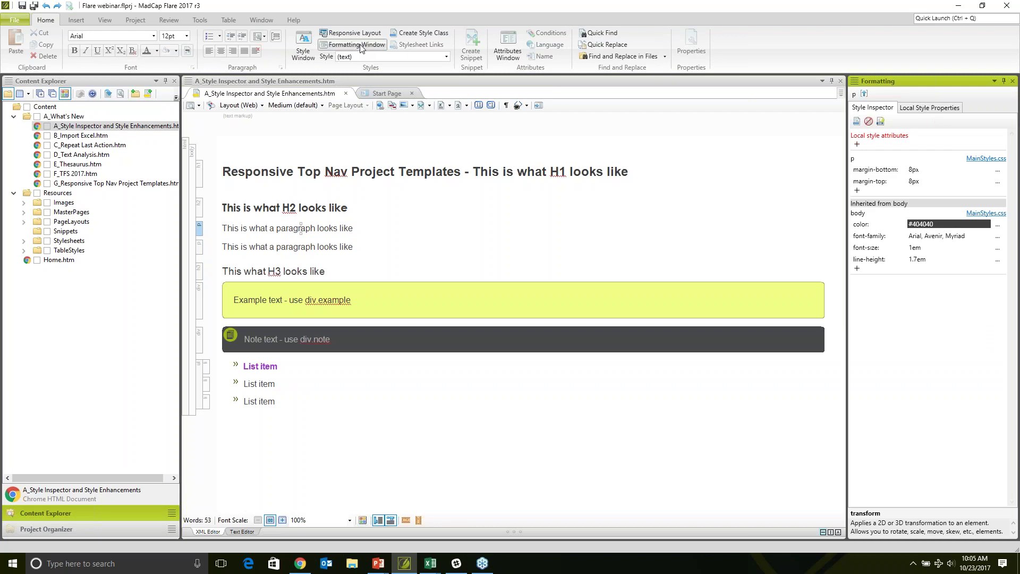
{"action": "left_click", "coordinate": [917, 113]}
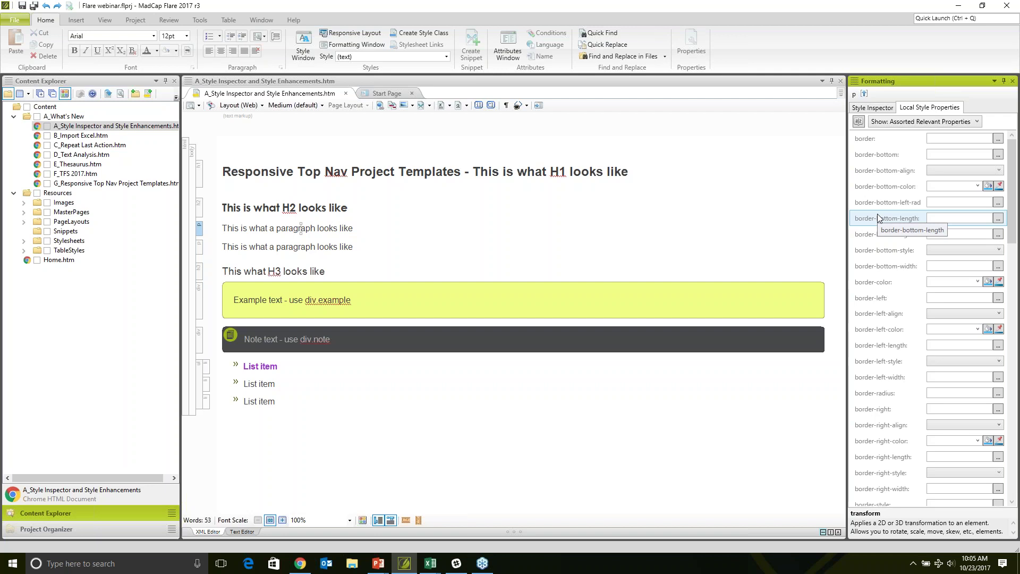
{"action": "left_click", "coordinate": [877, 107]}
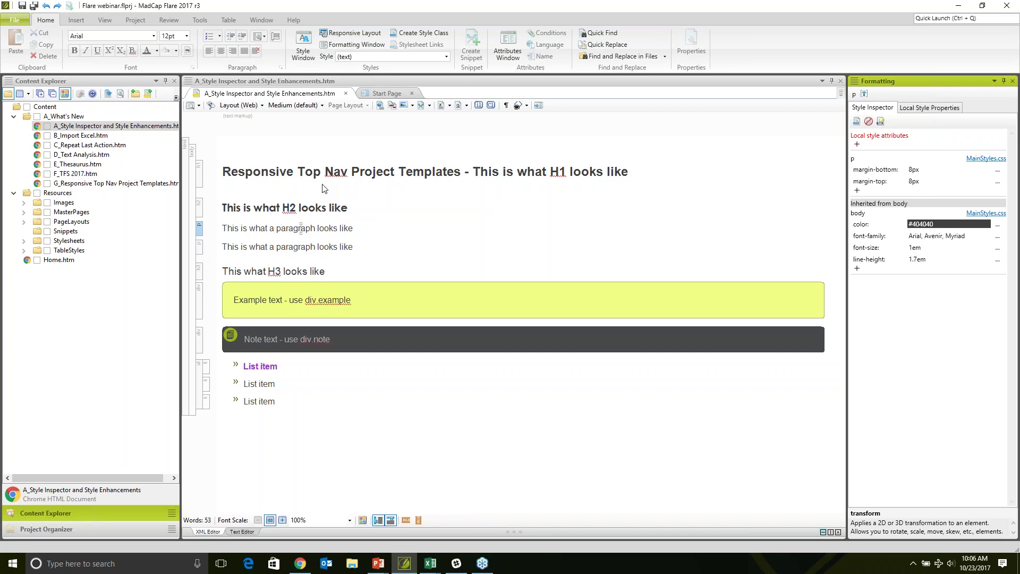
Inspect the styles applied to the H1 heading, the H2 heading and the first paragraph in turn
{"action": "left_click", "coordinate": [204, 176]}
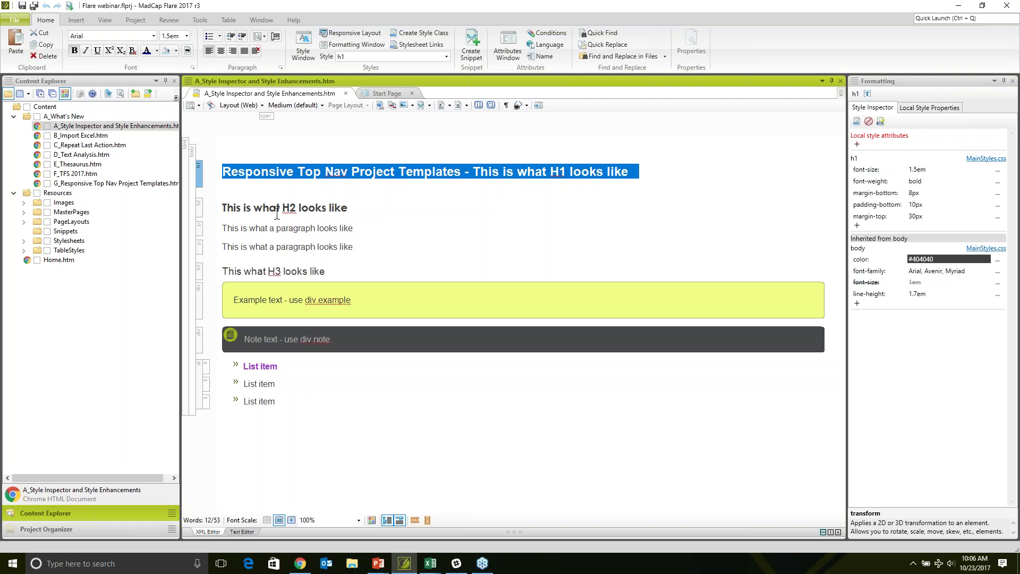
{"action": "left_click", "coordinate": [200, 208]}
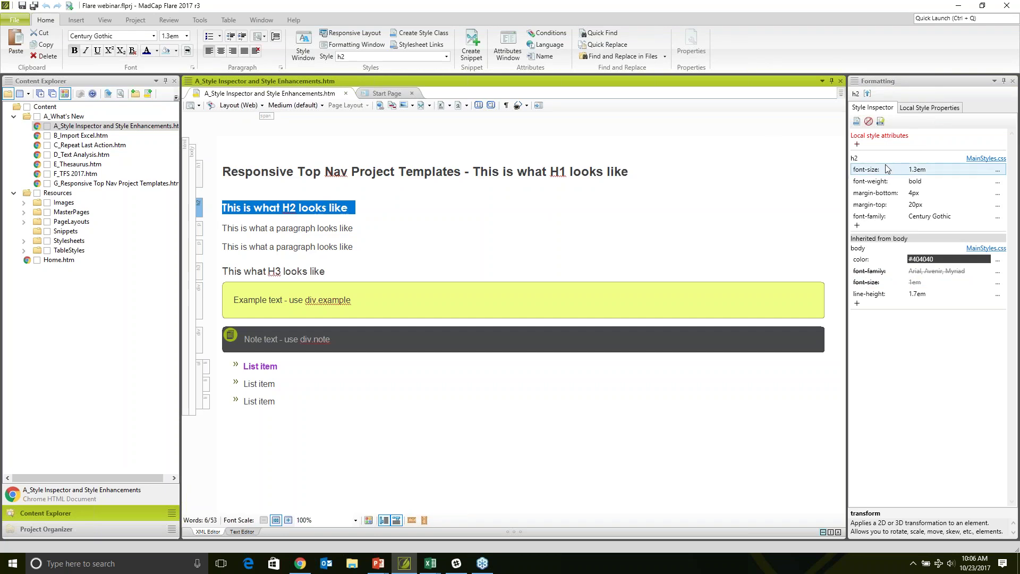
{"action": "left_click", "coordinate": [200, 232]}
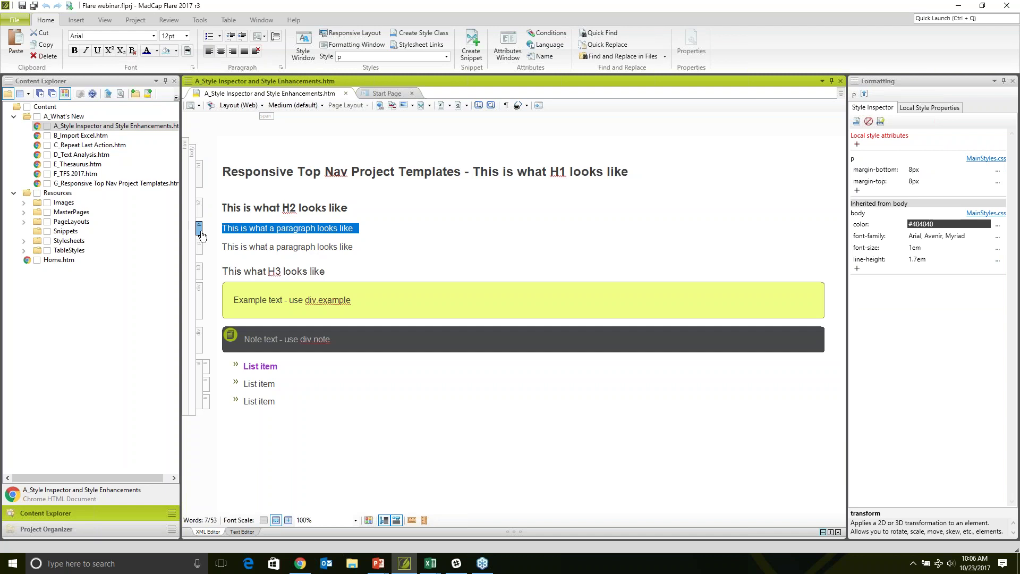
Set the h1 style's font size to 3.5em in MainStyles.css through the Style Inspector
{"action": "left_click", "coordinate": [200, 181]}
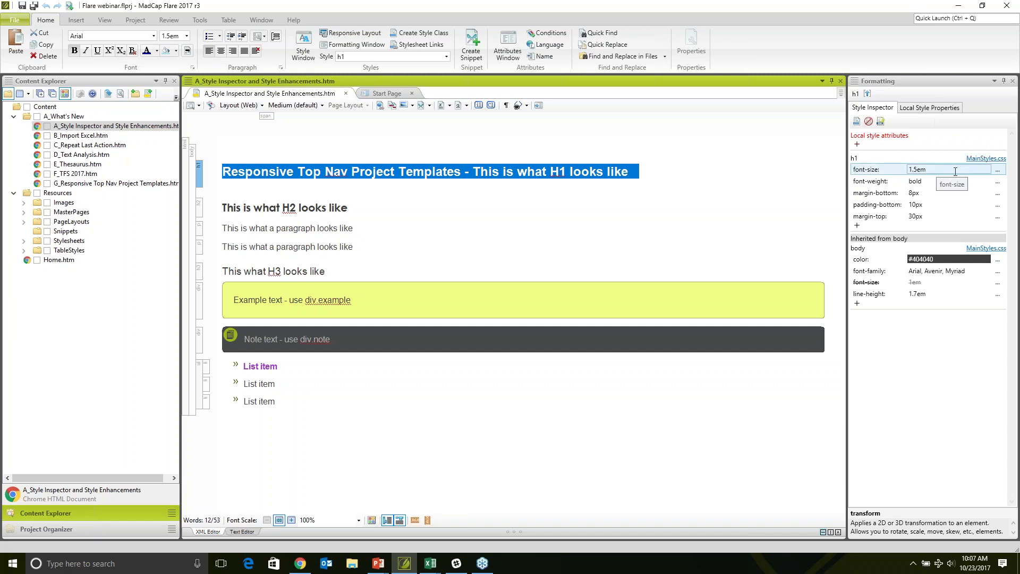
{"action": "left_click", "coordinate": [997, 170]}
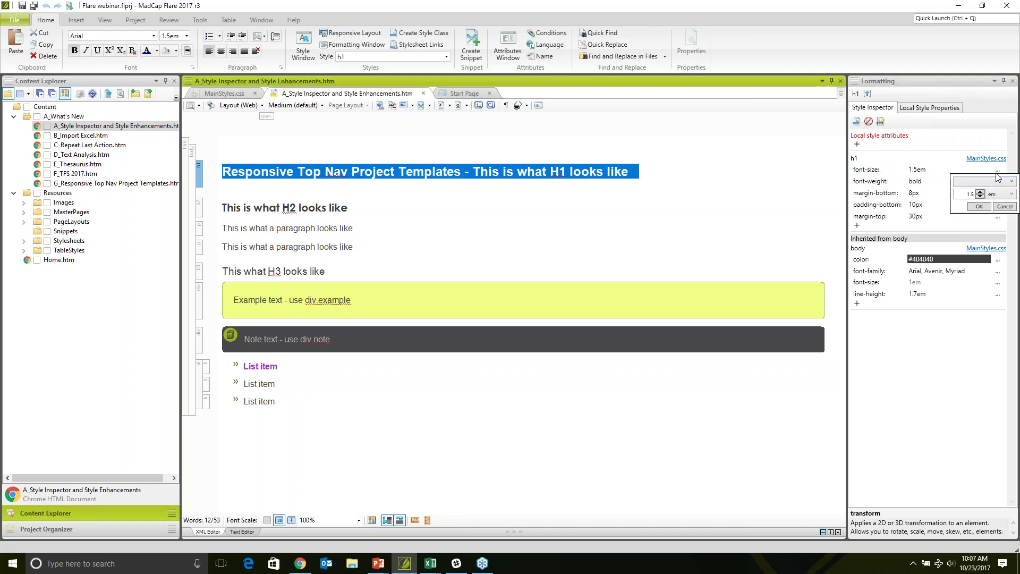
{"action": "double_click", "coordinate": [970, 194]}
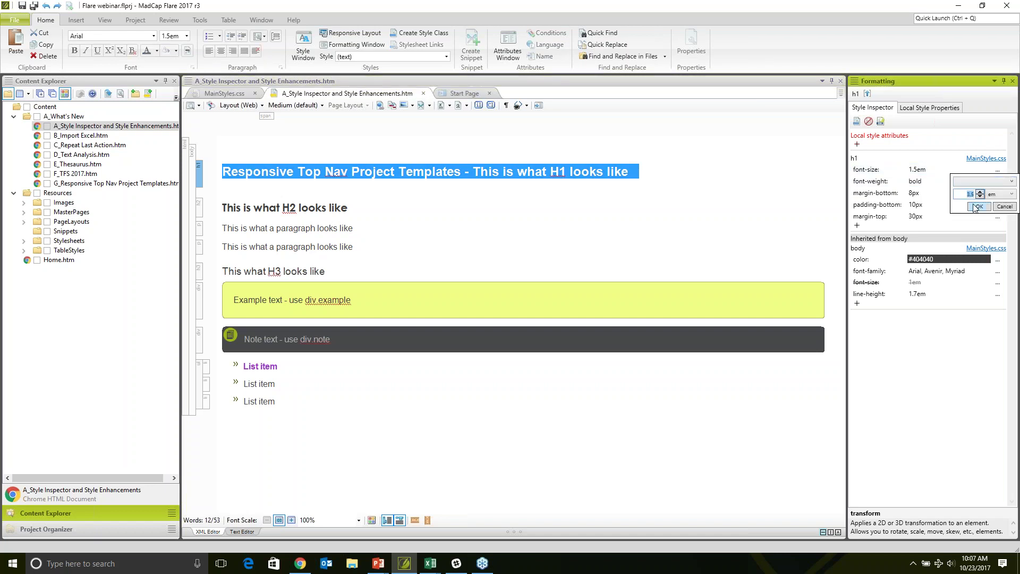
{"action": "left_click", "coordinate": [978, 207]}
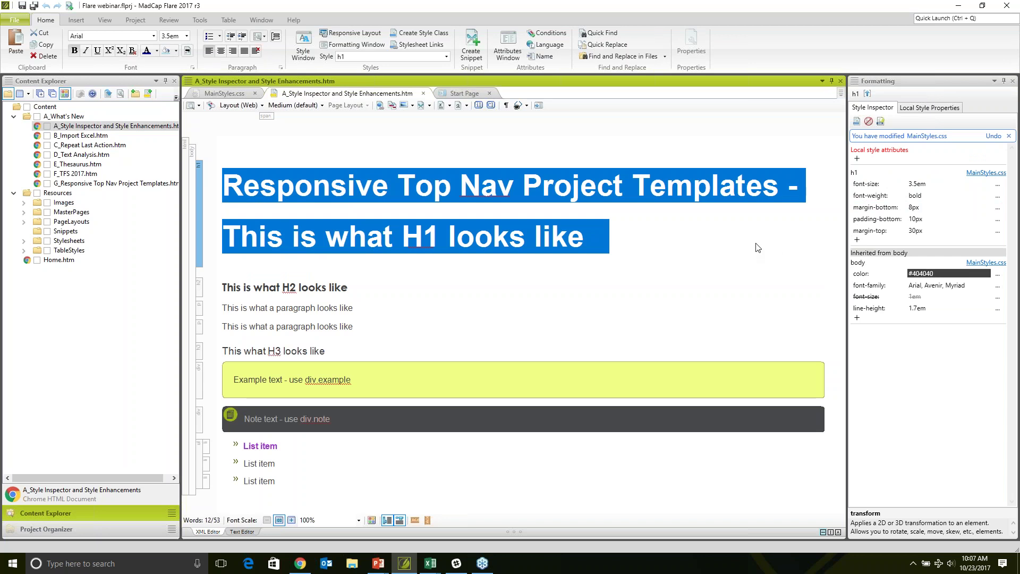
{"action": "left_click", "coordinate": [700, 253]}
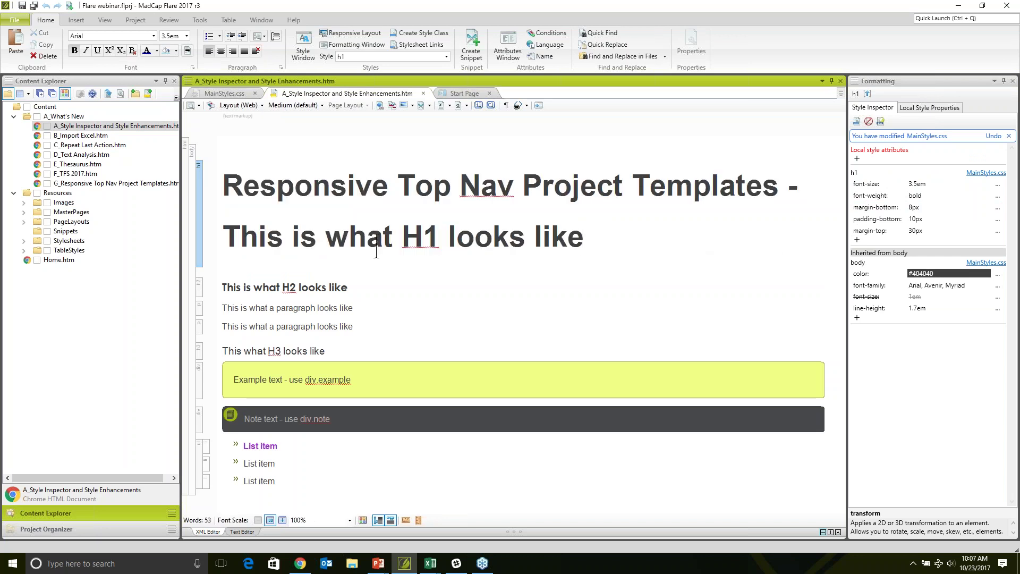
Add a color property to the h1 style and set it to purple #8a2be2
{"action": "left_click", "coordinate": [856, 239]}
{"action": "type", "text": "color"}
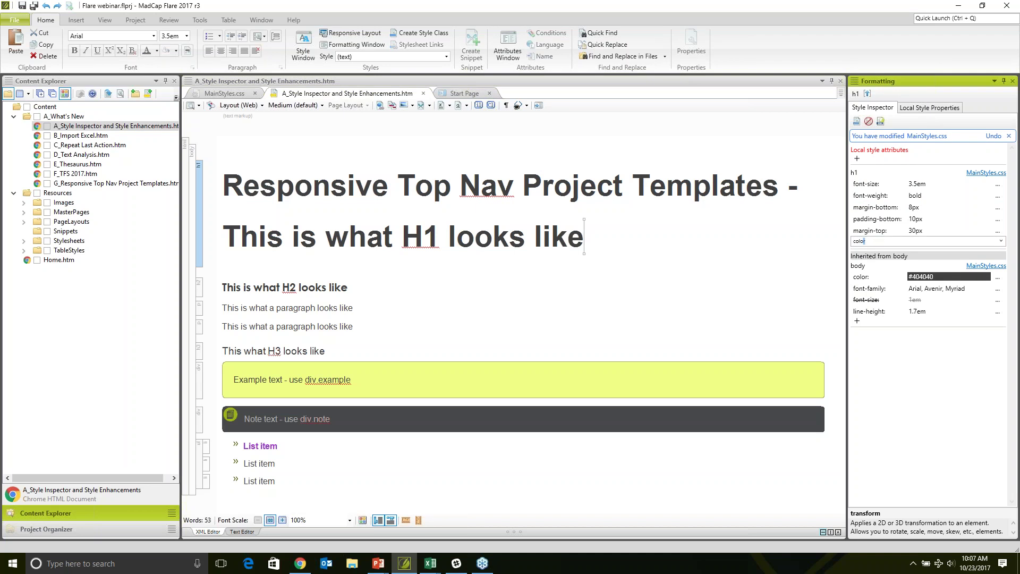
{"action": "key", "text": "Return"}
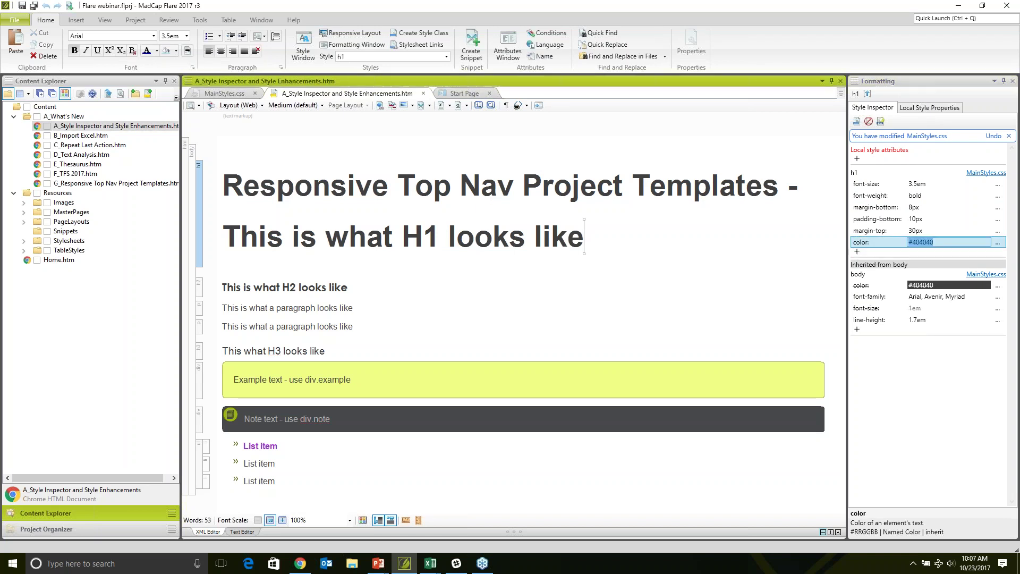
{"action": "left_click", "coordinate": [997, 242]}
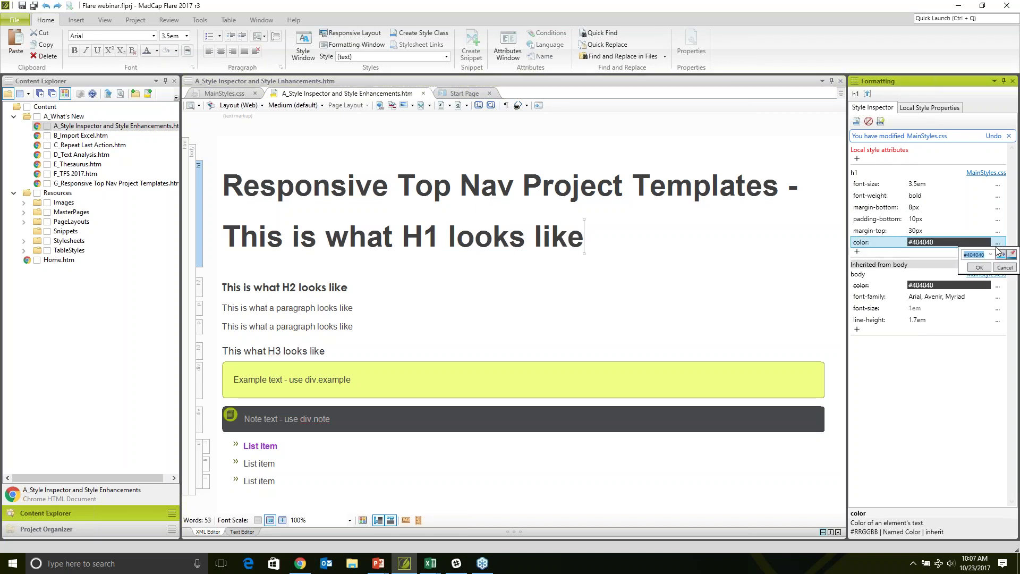
{"action": "left_click", "coordinate": [991, 254]}
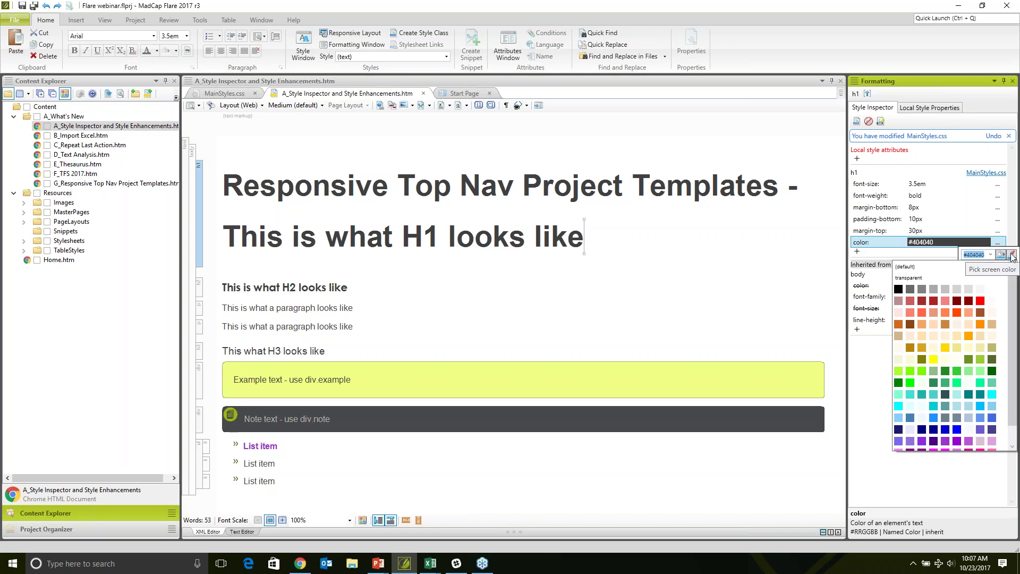
{"action": "left_click", "coordinate": [1011, 255]}
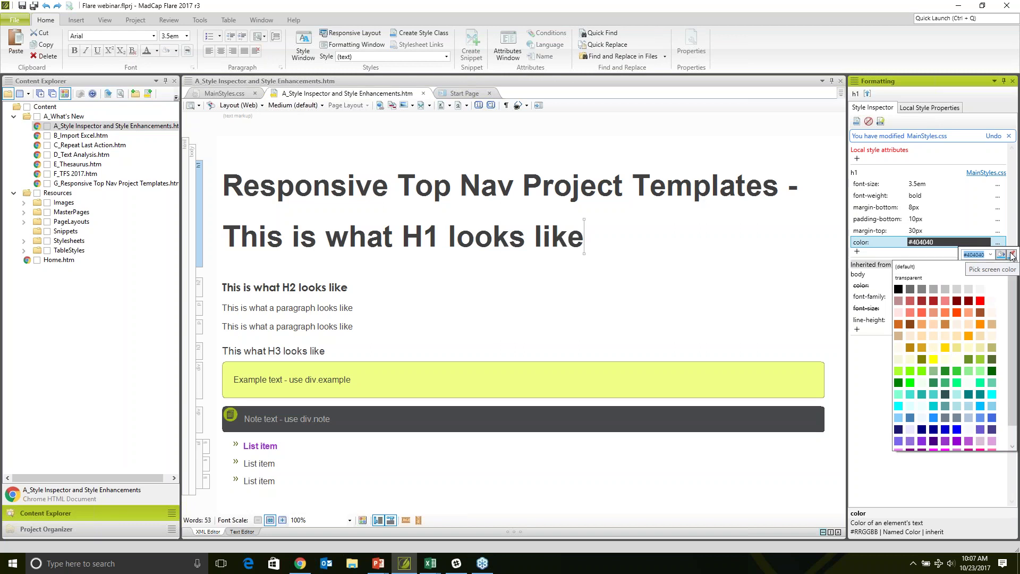
{"action": "left_click", "coordinate": [914, 440]}
{"action": "left_click", "coordinate": [979, 271]}
{"action": "left_click", "coordinate": [873, 230]}
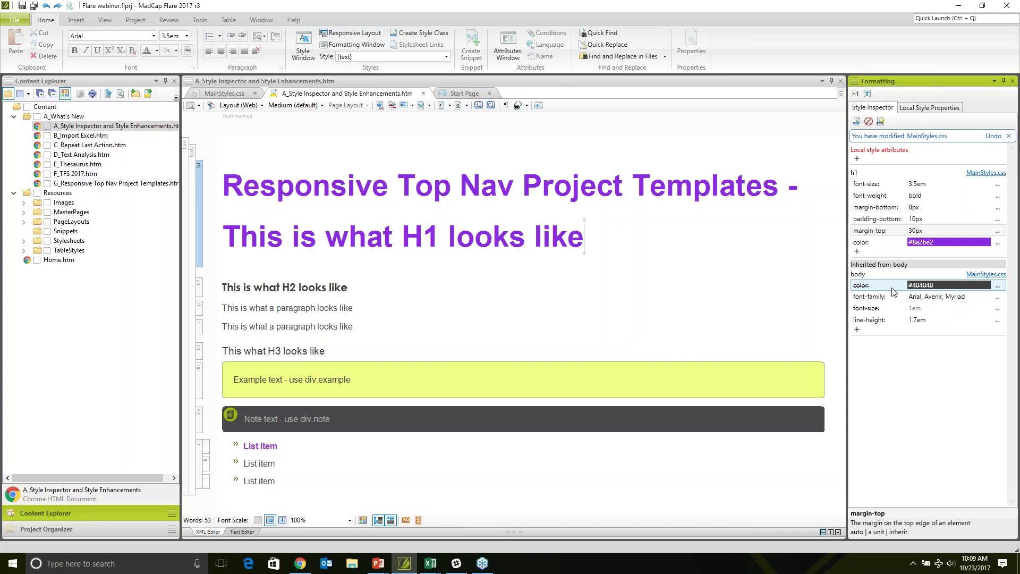
Switch the topic to the print medium and set the print h1 color to black #000000
{"action": "left_click", "coordinate": [318, 106]}
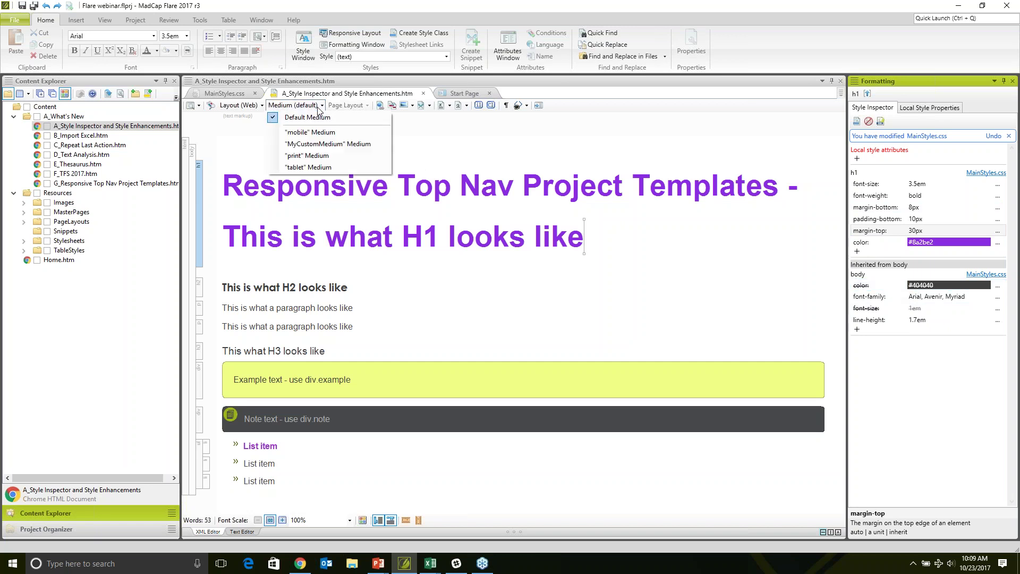
{"action": "left_click", "coordinate": [323, 157]}
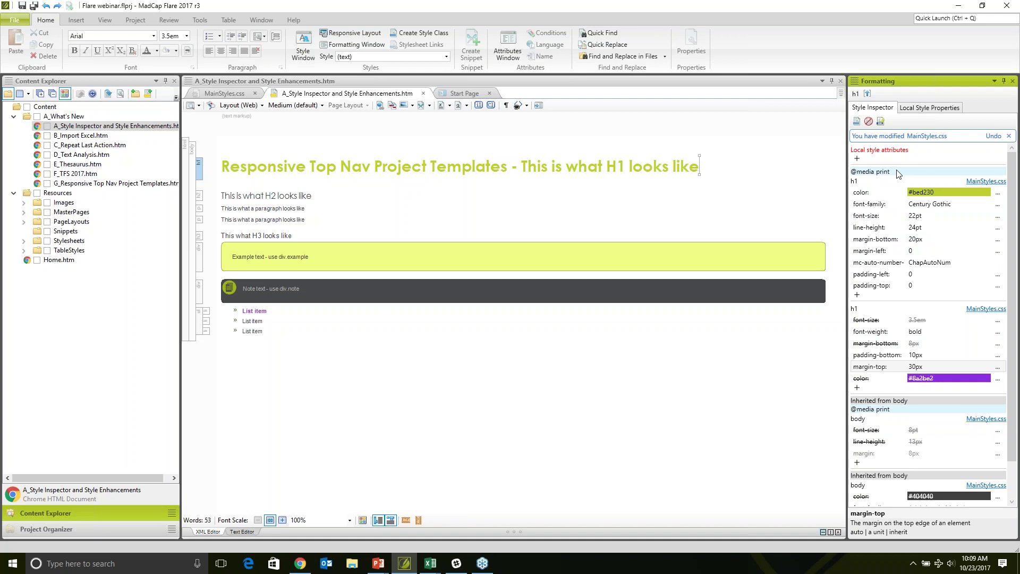
{"action": "left_click", "coordinate": [998, 193]}
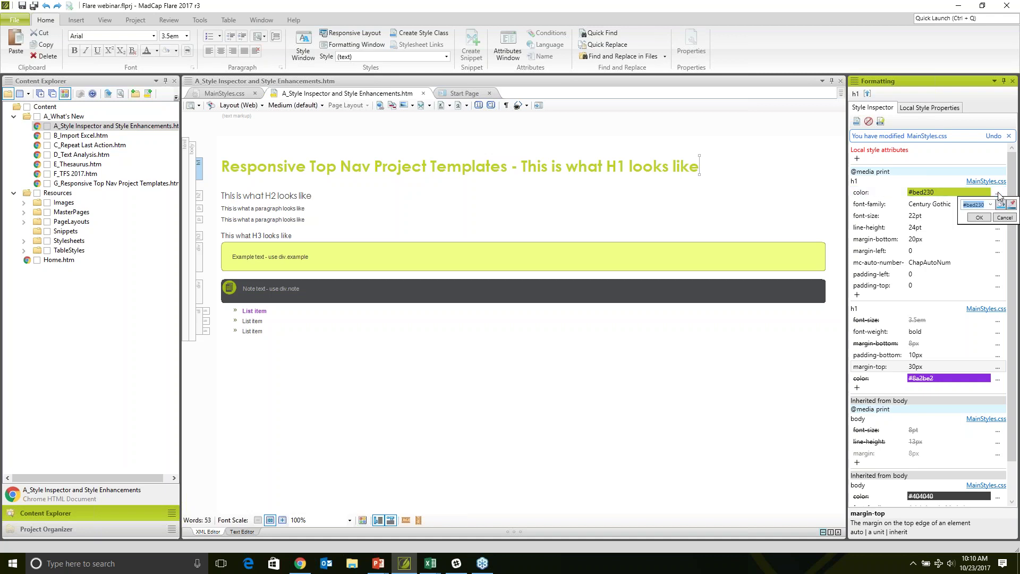
{"action": "left_click", "coordinate": [990, 205]}
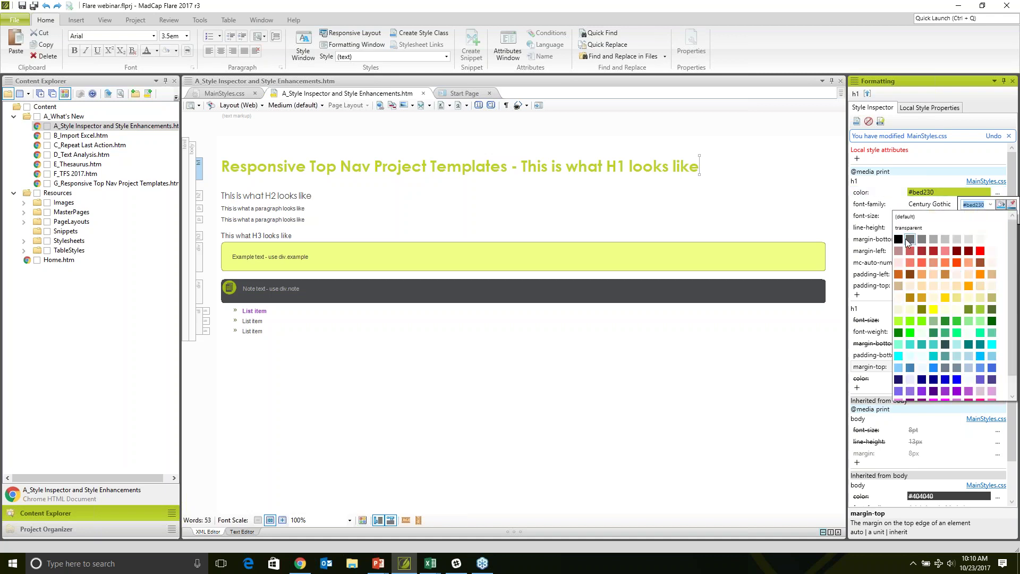
{"action": "left_click", "coordinate": [905, 243]}
{"action": "left_click", "coordinate": [980, 218]}
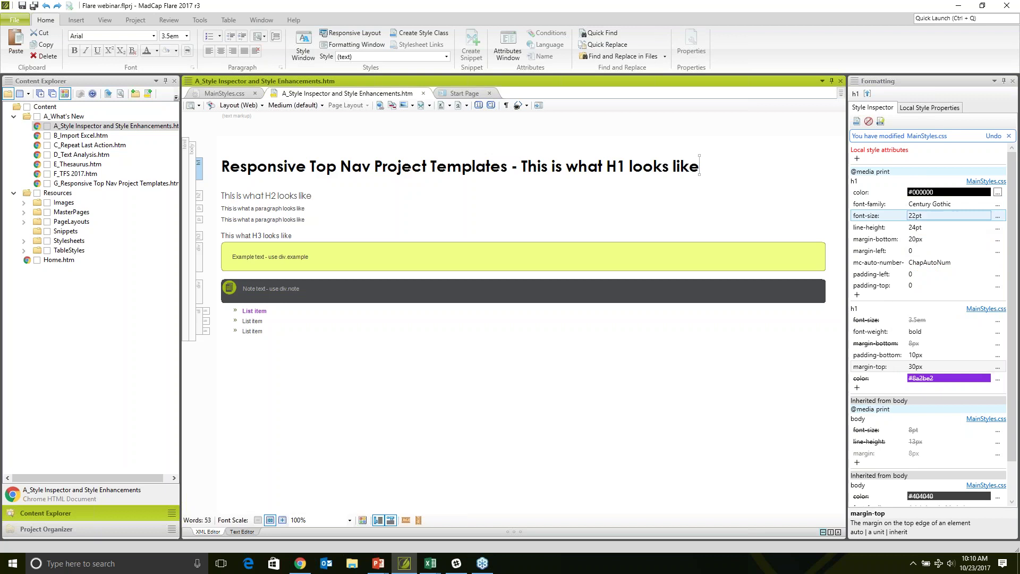
Inspect the H2 heading's styles in the print medium and return the topic to the default medium
{"action": "left_click", "coordinate": [562, 201]}
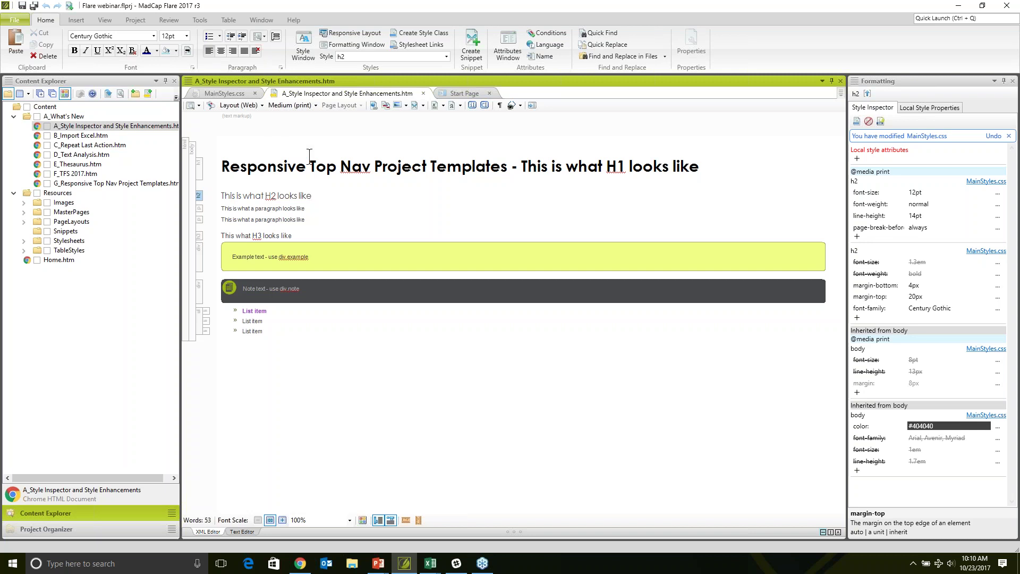
{"action": "left_click", "coordinate": [313, 106]}
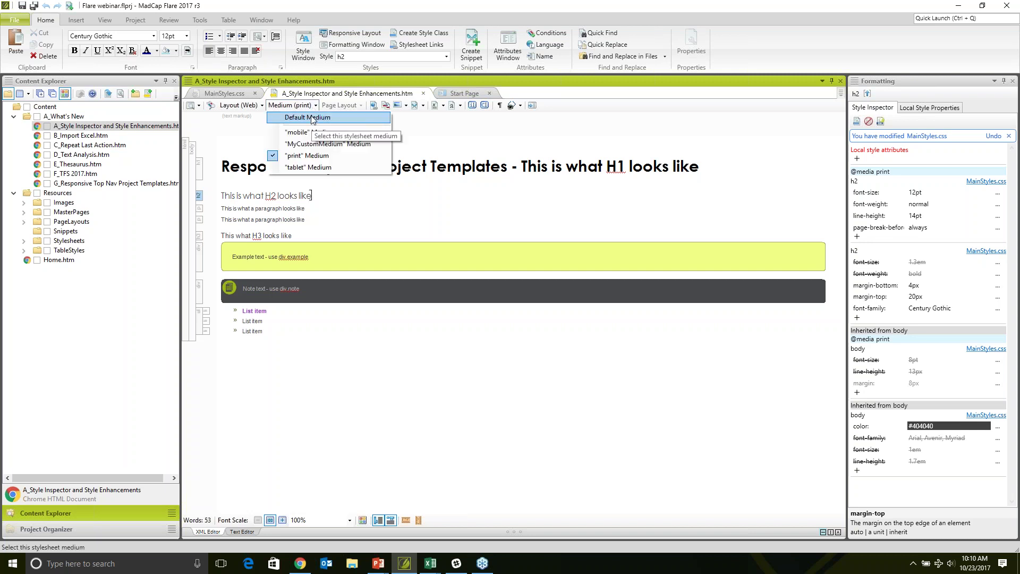
{"action": "left_click", "coordinate": [313, 117]}
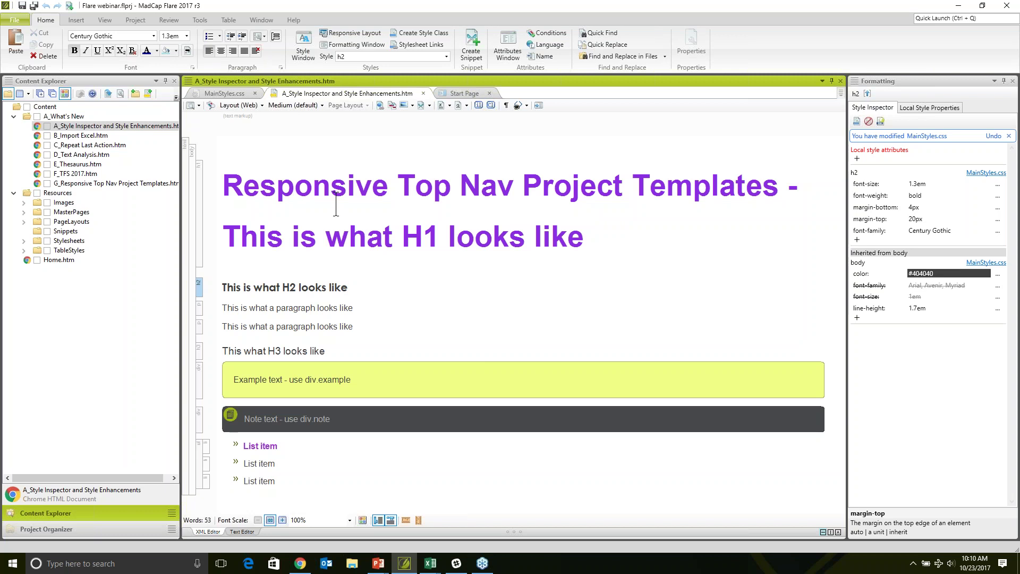
Create a style class "purple" in MainStyles.css from the first list item's local formatting, updating the source element
{"action": "left_click", "coordinate": [207, 449]}
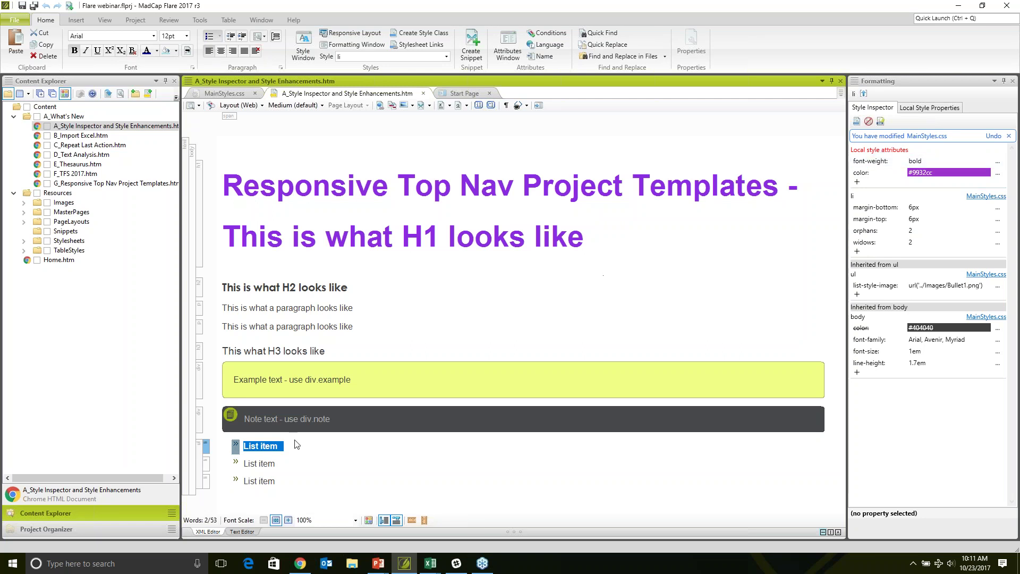
{"action": "left_click", "coordinate": [878, 165]}
{"action": "left_click", "coordinate": [874, 173], "text": "ctrl"}
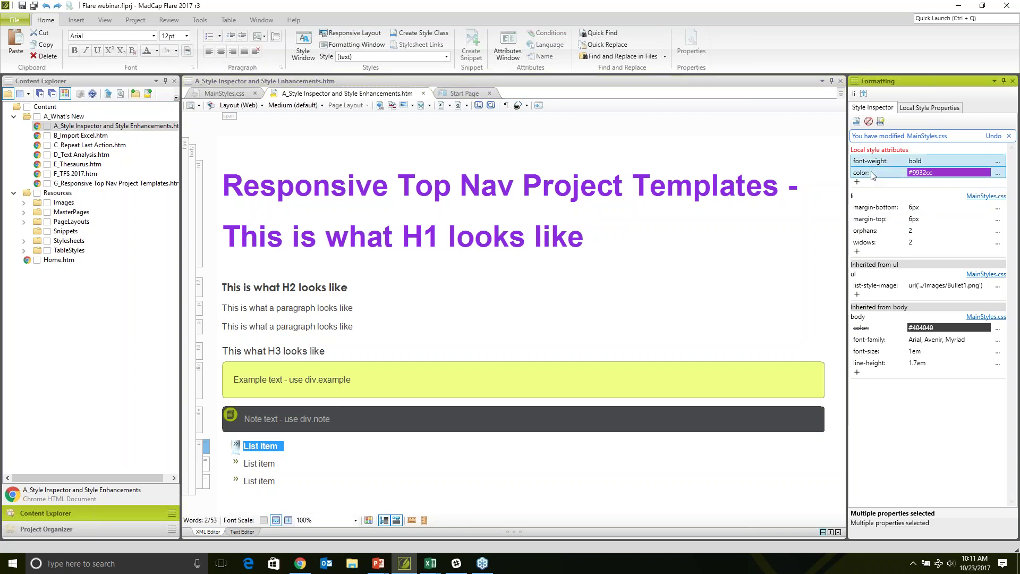
{"action": "right_click", "coordinate": [872, 174]}
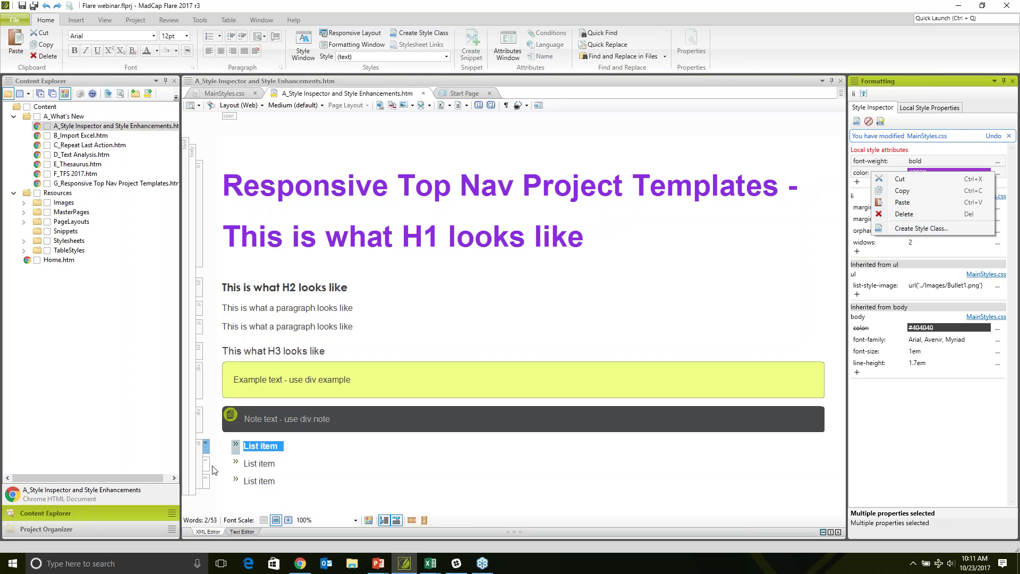
{"action": "left_click", "coordinate": [884, 162]}
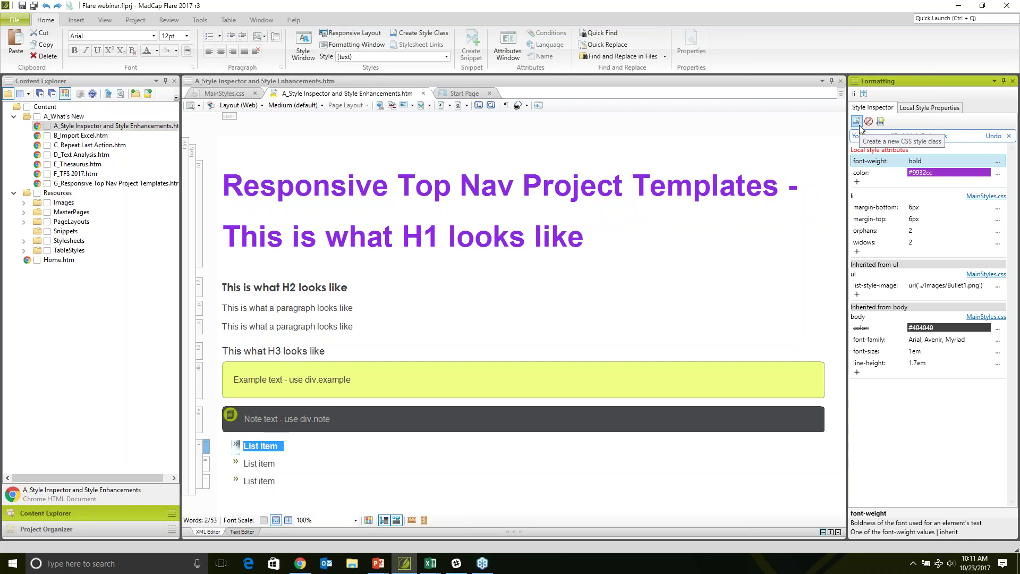
{"action": "right_click", "coordinate": [861, 160]}
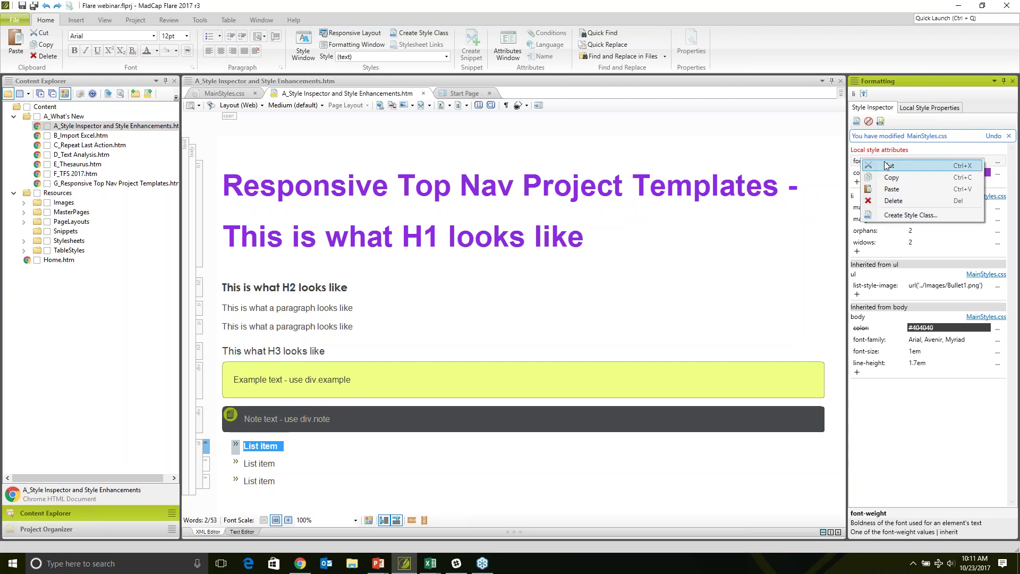
{"action": "left_click", "coordinate": [856, 122]}
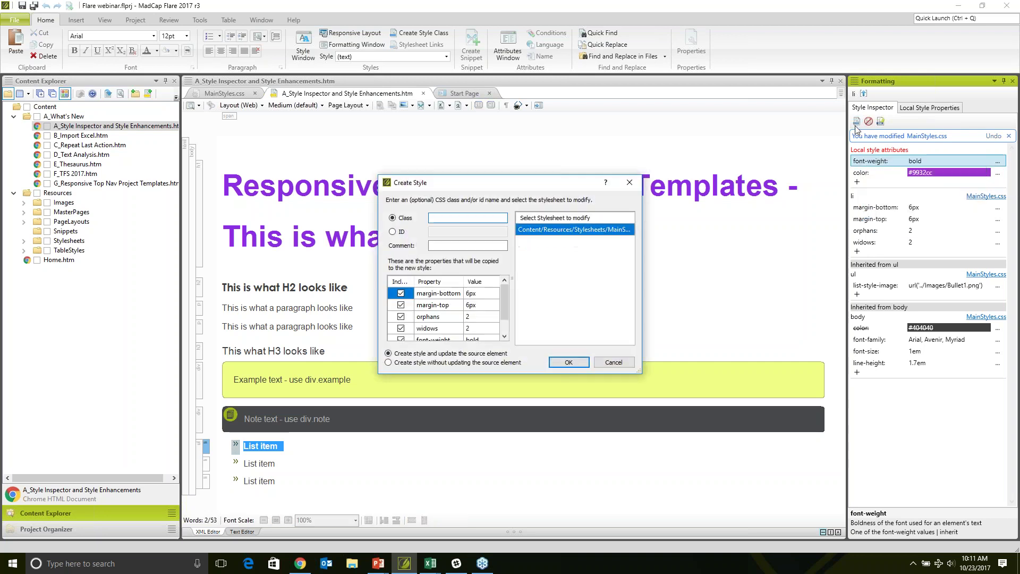
{"action": "type", "text": "purple"}
{"action": "left_click", "coordinate": [582, 362]}
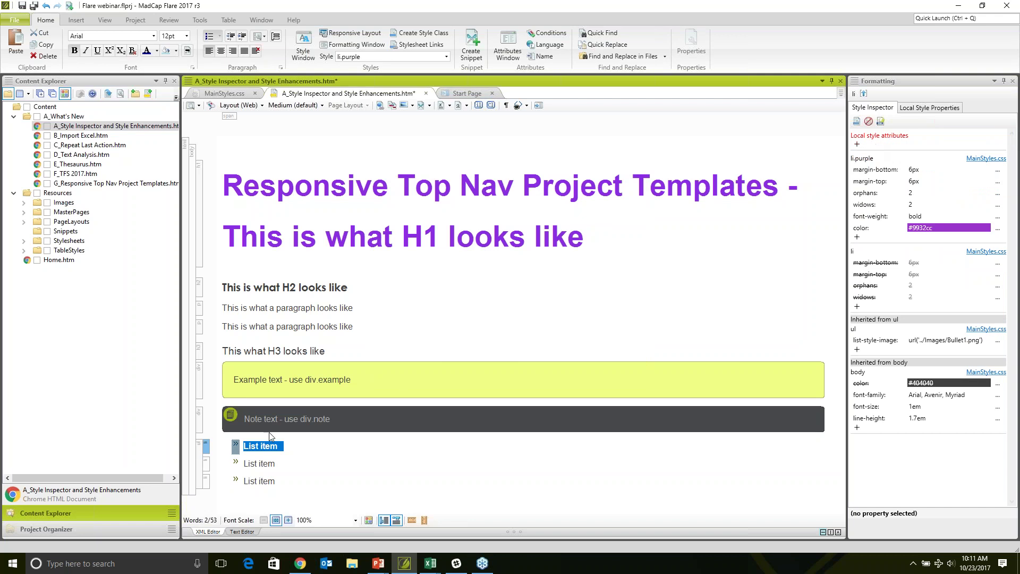
Inspect the styles applied to the list items, the H3 heading and the H2 heading
{"action": "left_click", "coordinate": [254, 460]}
{"action": "left_click", "coordinate": [210, 449]}
{"action": "left_click", "coordinate": [199, 350]}
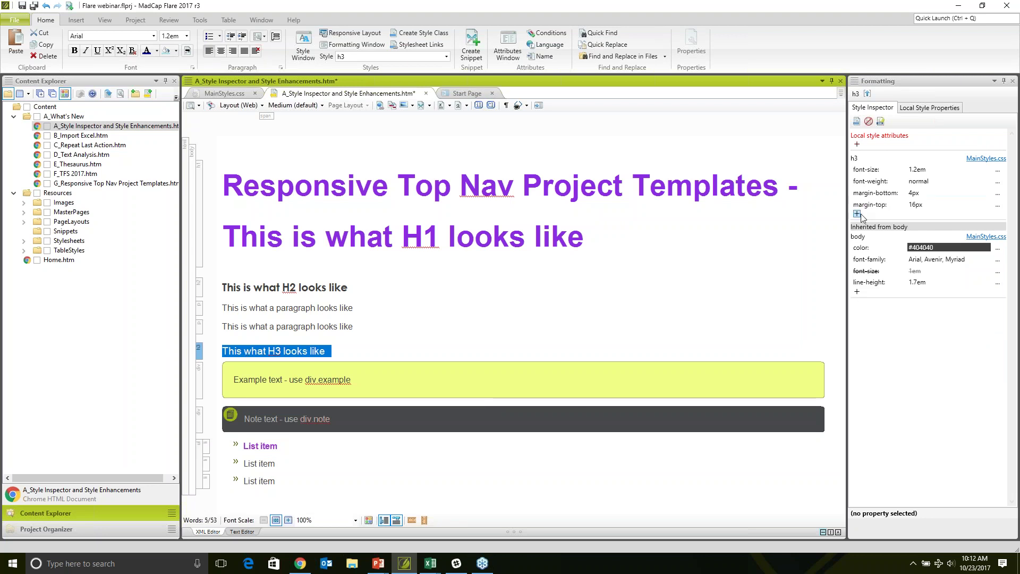
{"action": "left_click", "coordinate": [252, 288]}
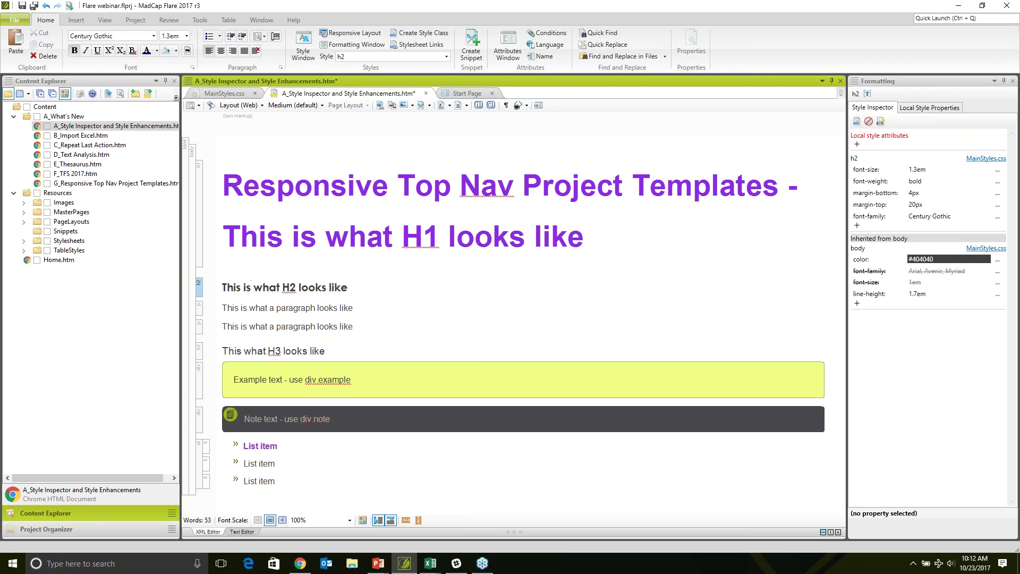
{"action": "left_click", "coordinate": [197, 290]}
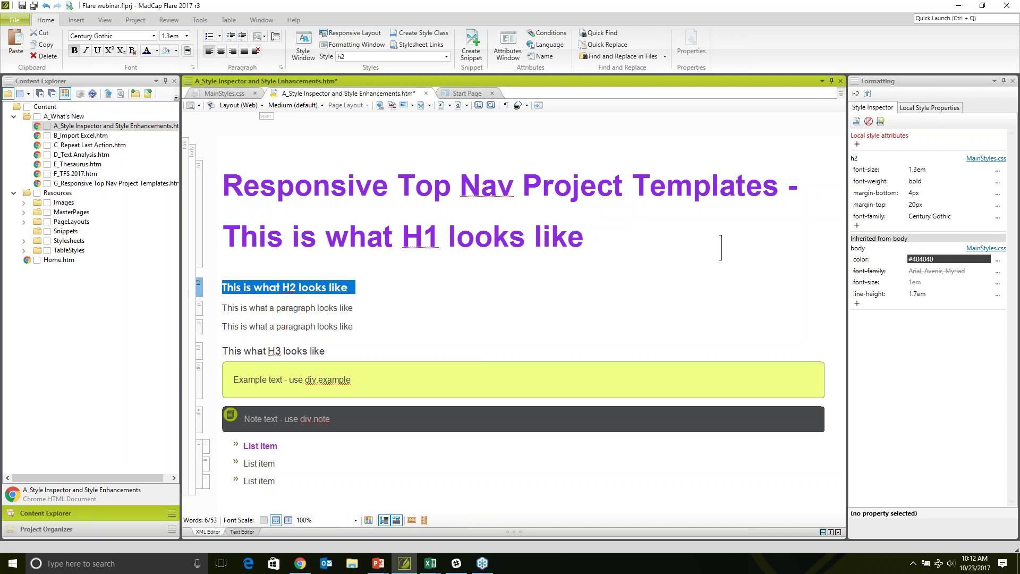
Copy the font-weight and font-family properties together from the H2 heading's style
{"action": "left_click", "coordinate": [876, 186]}
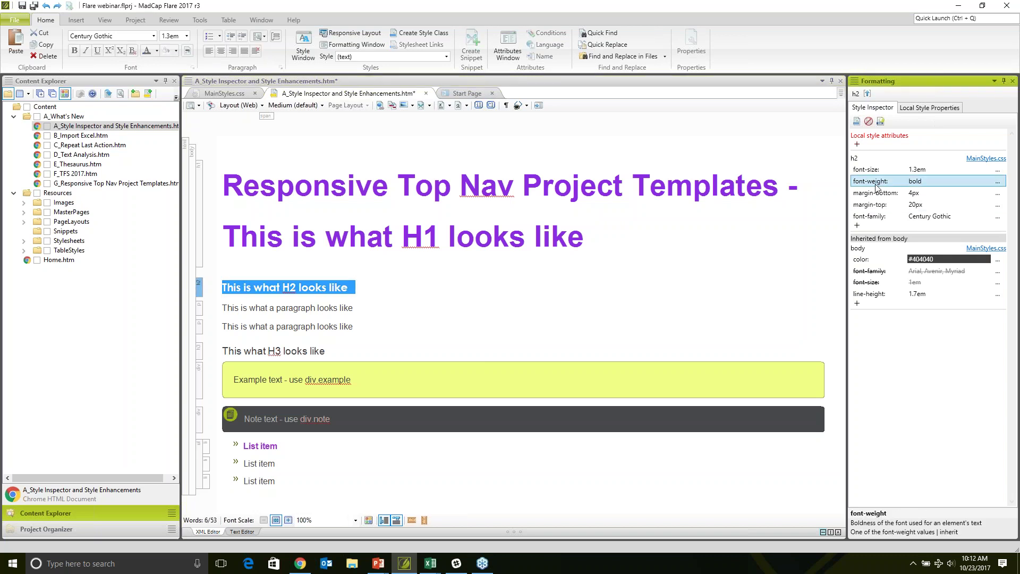
{"action": "left_click", "coordinate": [873, 216], "text": "ctrl"}
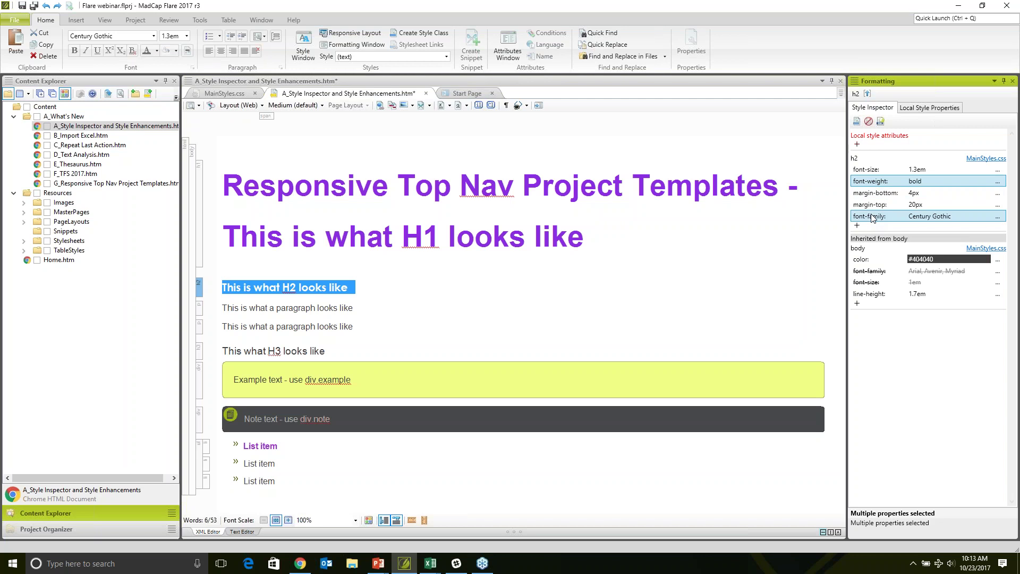
{"action": "right_click", "coordinate": [873, 217]}
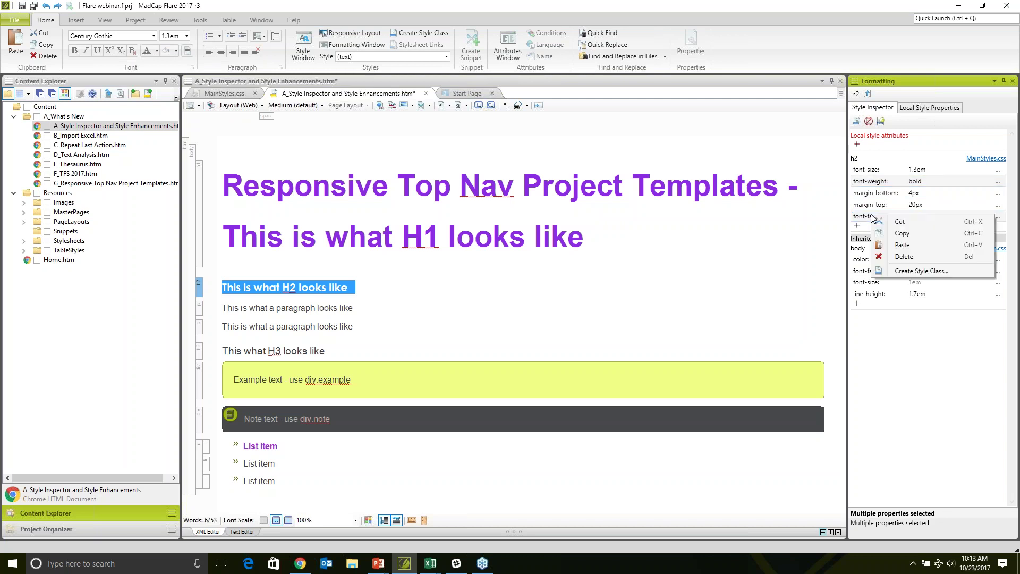
{"action": "left_click", "coordinate": [891, 237]}
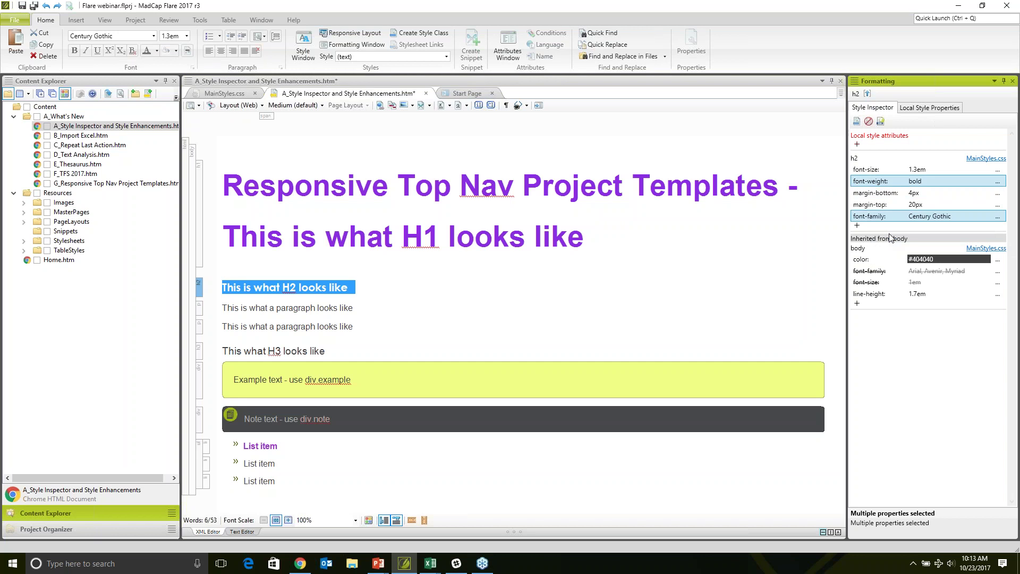
Paste the copied font-weight and font-family properties into the H3 heading's style in MainStyles.css and save all files
{"action": "left_click", "coordinate": [204, 355]}
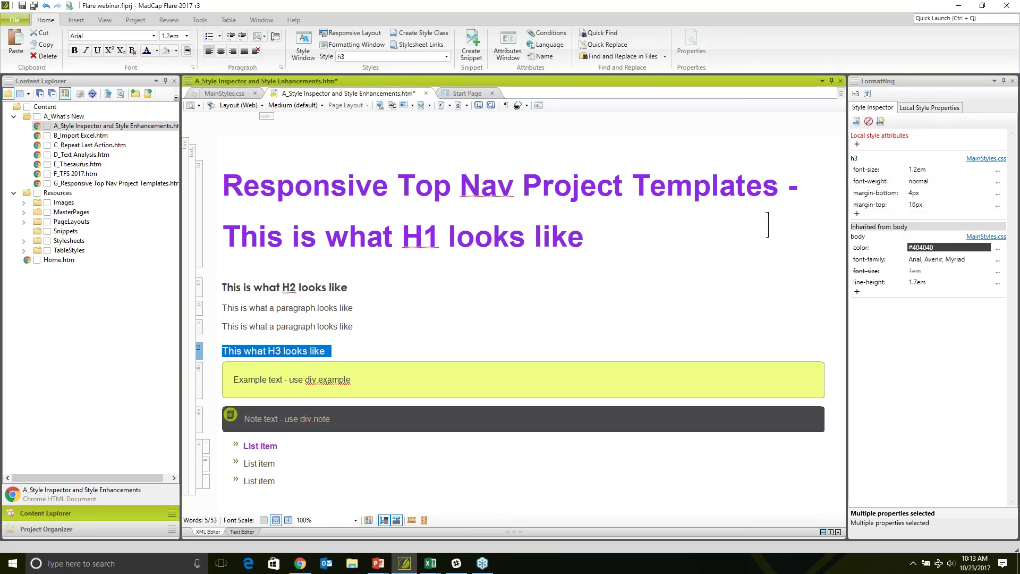
{"action": "left_click", "coordinate": [859, 168]}
{"action": "right_click", "coordinate": [857, 162]}
{"action": "key", "text": "Escape"}
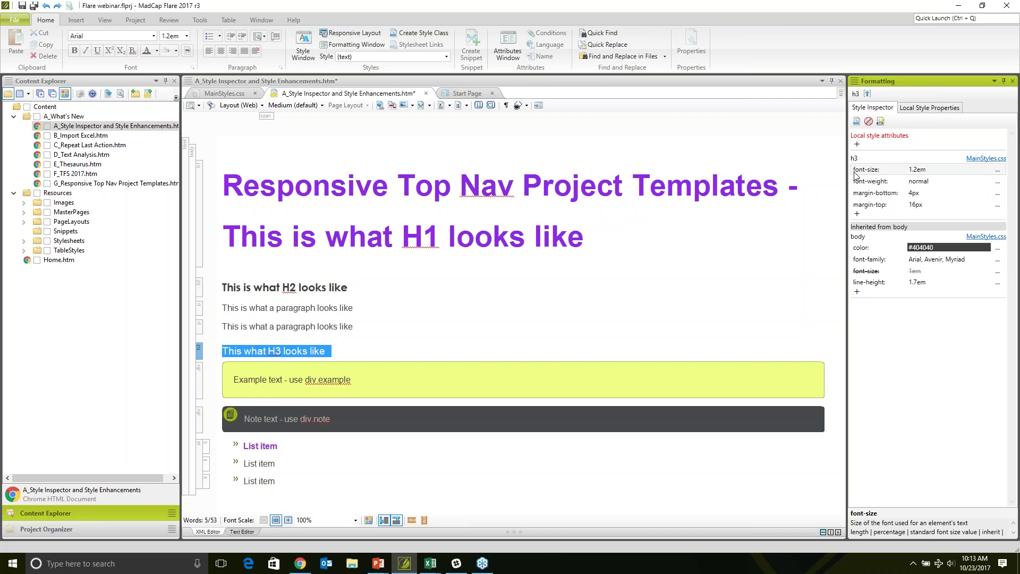
{"action": "right_click", "coordinate": [857, 169]}
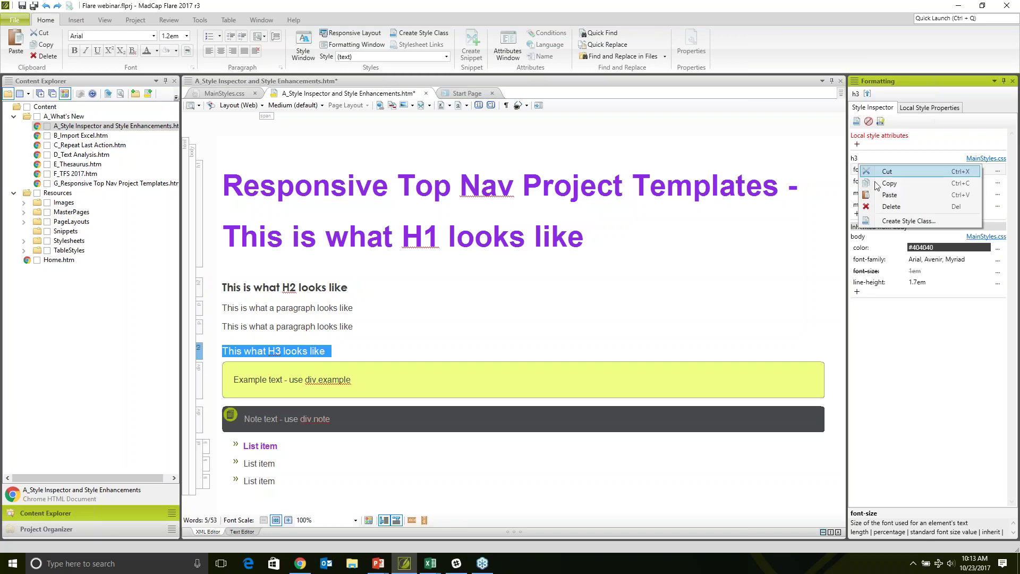
{"action": "left_click", "coordinate": [888, 194]}
{"action": "left_click", "coordinate": [878, 232]}
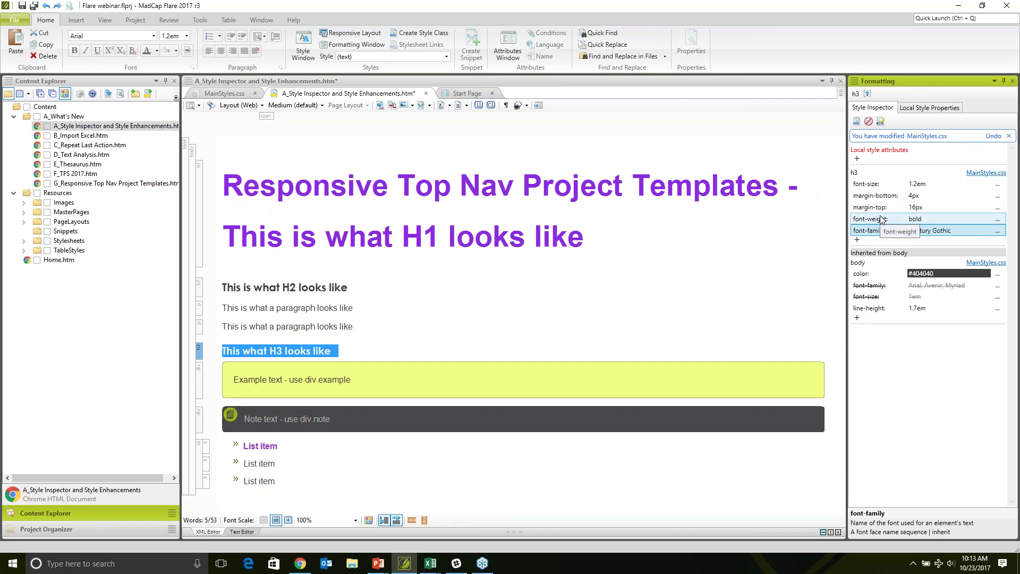
{"action": "left_click", "coordinate": [880, 219]}
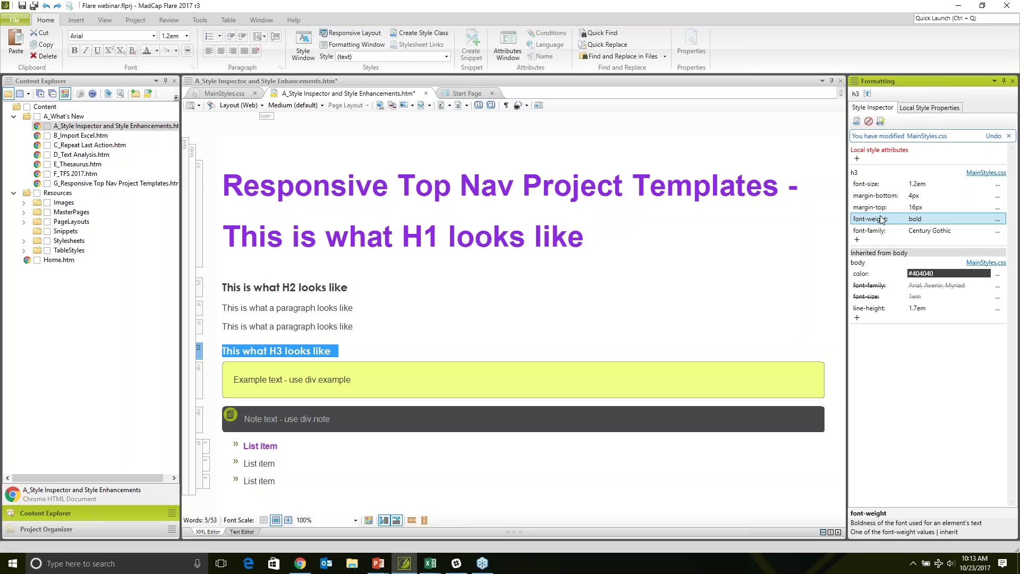
{"action": "left_click", "coordinate": [33, 5]}
{"action": "left_click", "coordinate": [854, 175]}
{"action": "key", "text": "Up"}
{"action": "key", "text": "Up"}
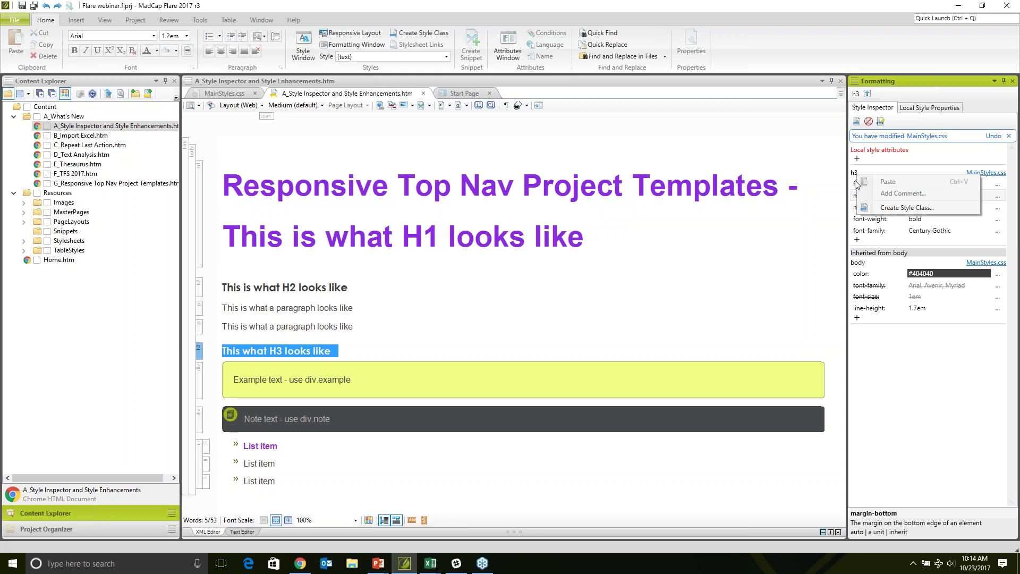
{"action": "left_click", "coordinate": [874, 227]}
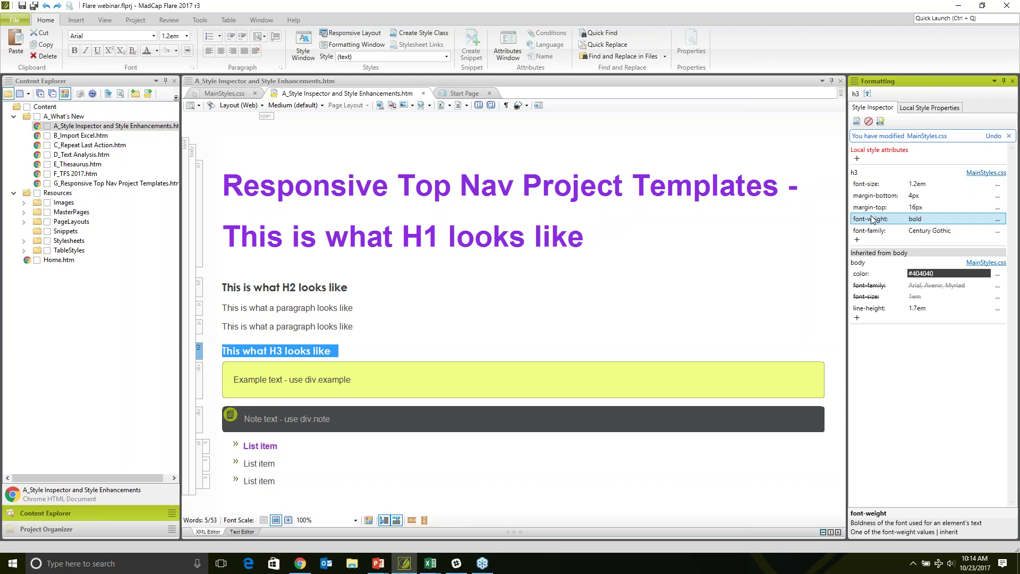
{"action": "right_click", "coordinate": [855, 178]}
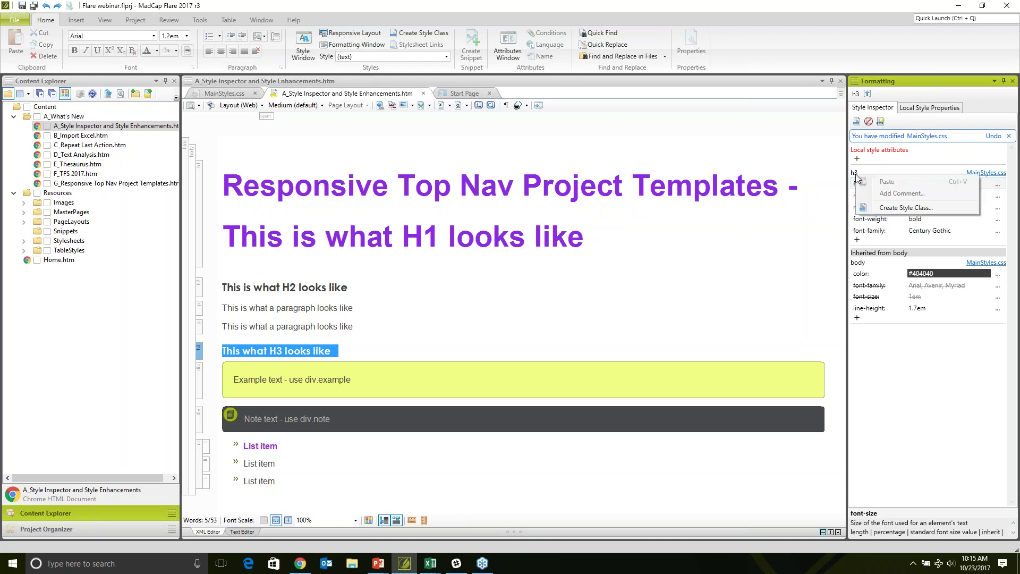
{"action": "left_click", "coordinate": [34, 6]}
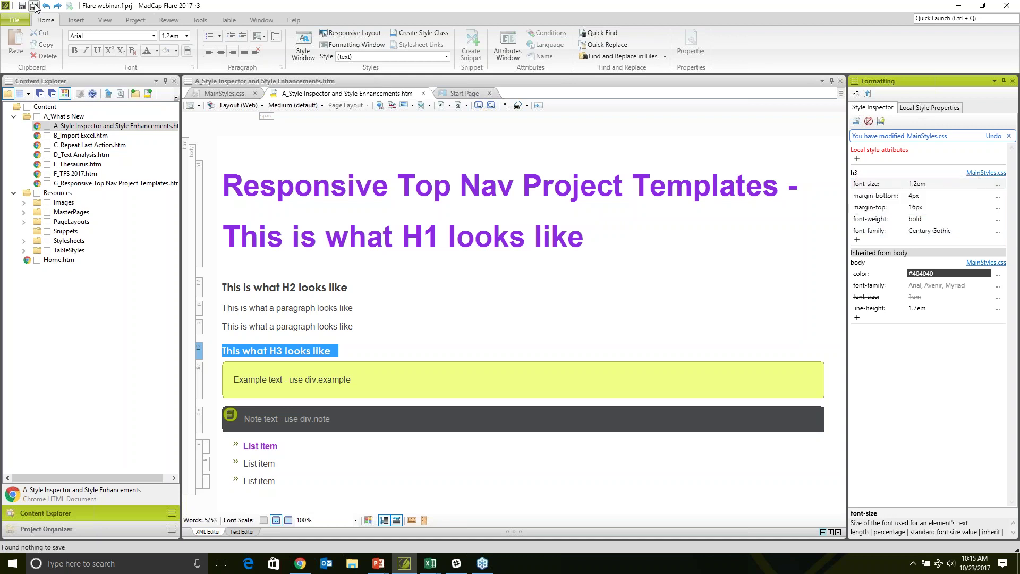
{"action": "right_click", "coordinate": [853, 175]}
{"action": "left_click_drag", "start_coordinate": [862, 221], "coordinate": [862, 230]}
{"action": "right_click", "coordinate": [861, 184]}
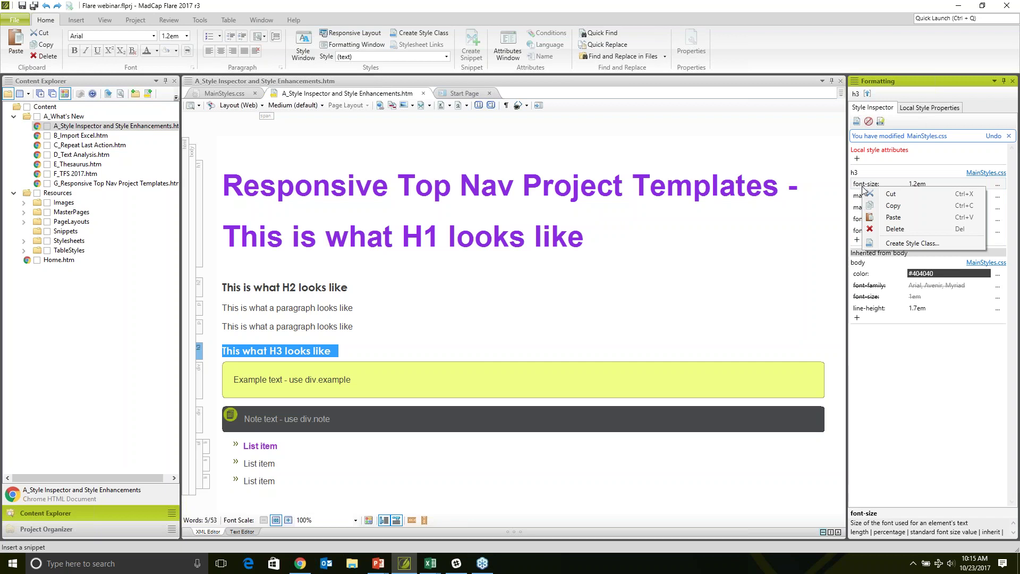
{"action": "left_click", "coordinate": [857, 175]}
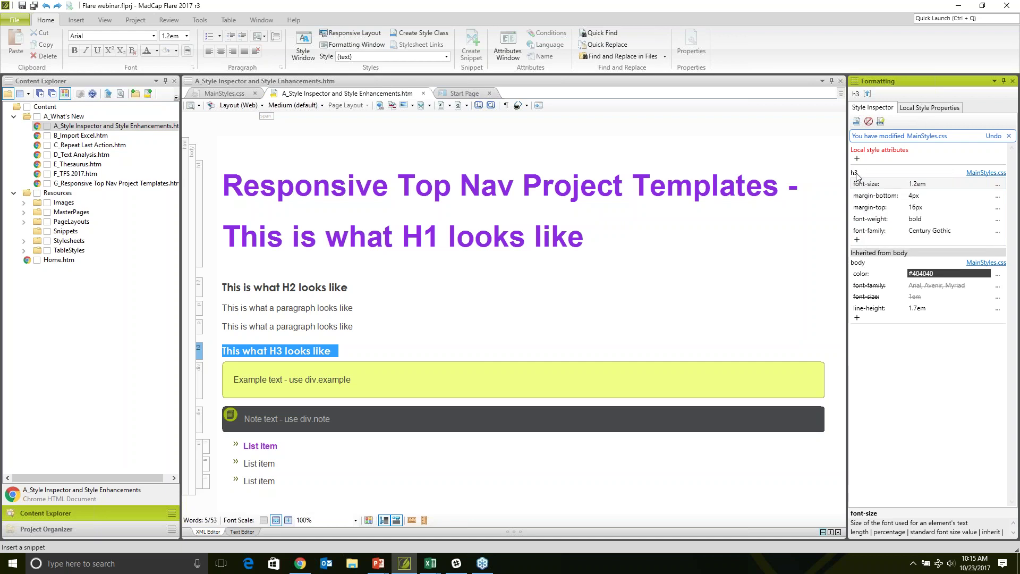
{"action": "right_click", "coordinate": [857, 175]}
{"action": "left_click", "coordinate": [857, 181]}
Inspect the H1 heading's MainStyles.css properties and the commands available for its style block
{"action": "left_click", "coordinate": [203, 183]}
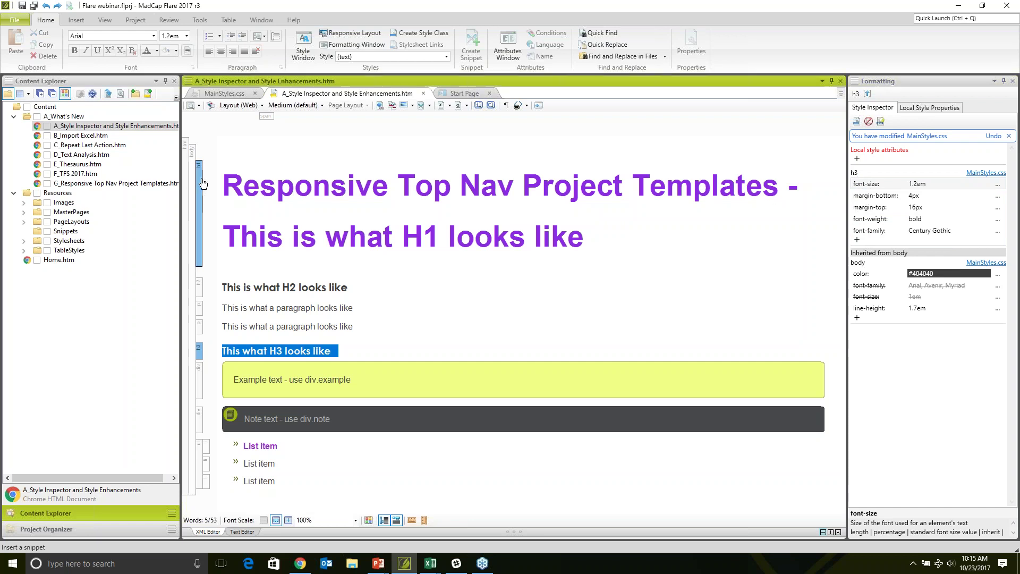
{"action": "left_click", "coordinate": [871, 195]}
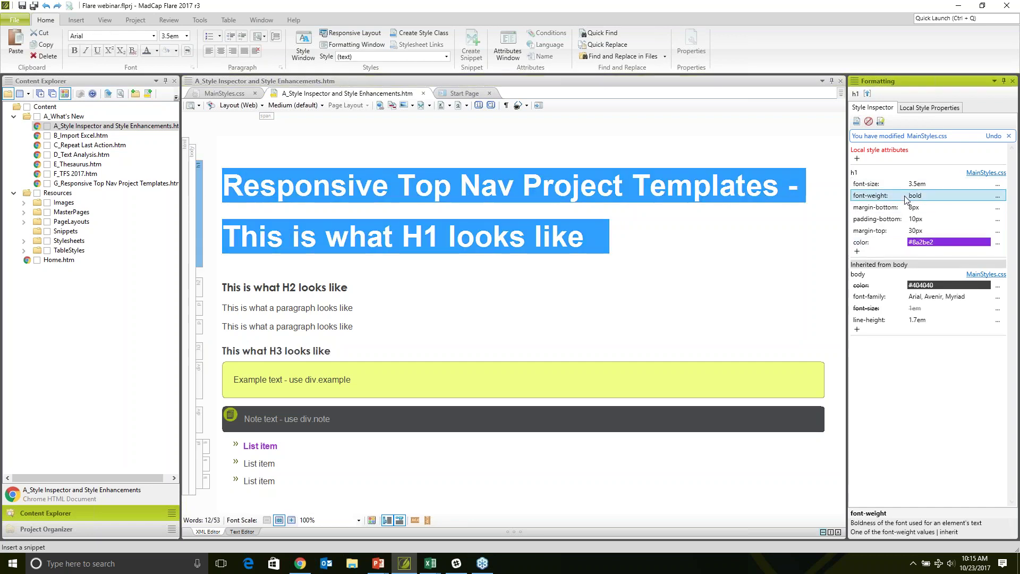
{"action": "left_click", "coordinate": [879, 185]}
{"action": "right_click", "coordinate": [859, 178]}
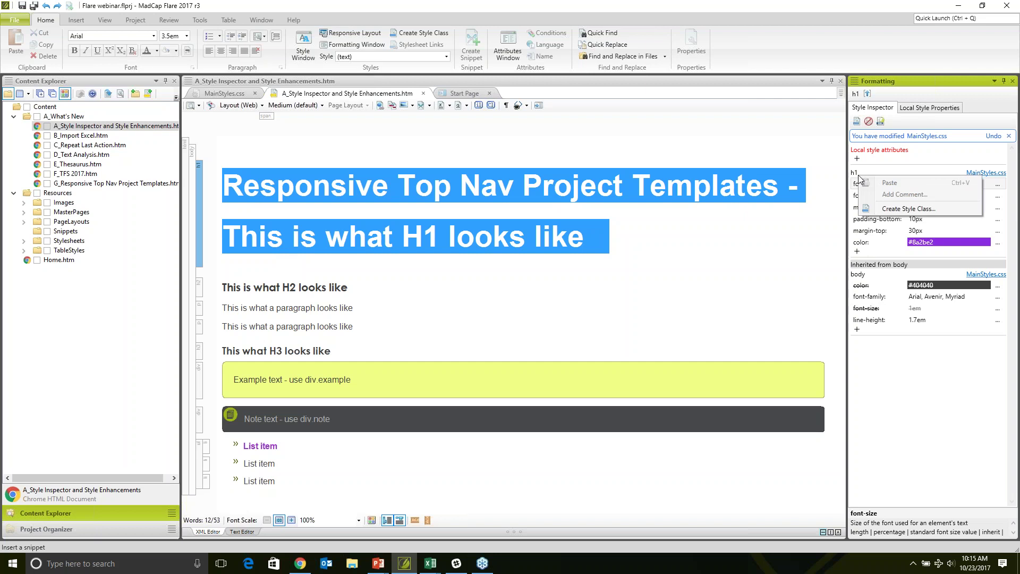
{"action": "left_click", "coordinate": [854, 177]}
{"action": "right_click", "coordinate": [854, 176]}
{"action": "left_click", "coordinate": [872, 236]}
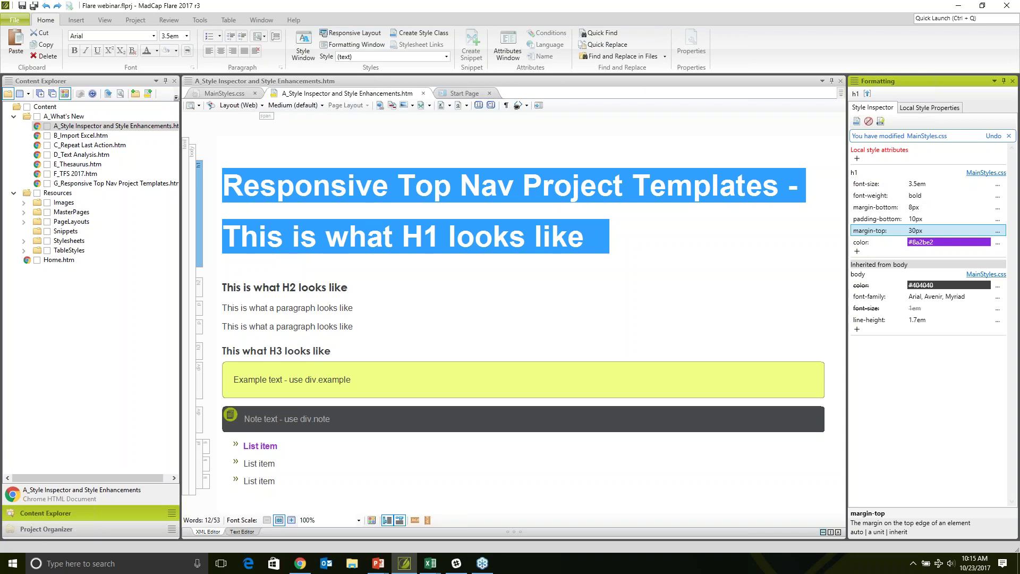
{"action": "left_click", "coordinate": [915, 219]}
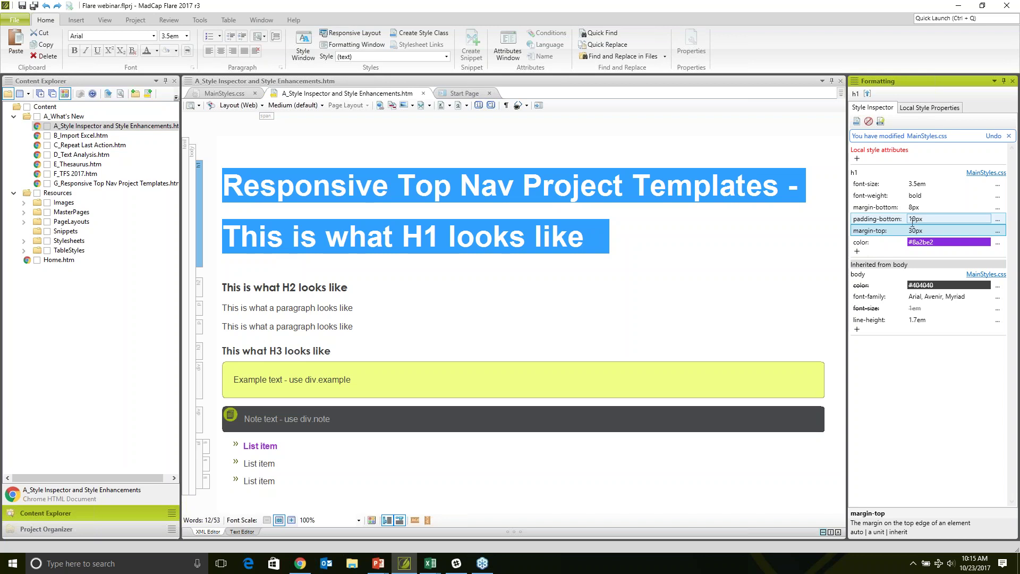
{"action": "left_click", "coordinate": [658, 300]}
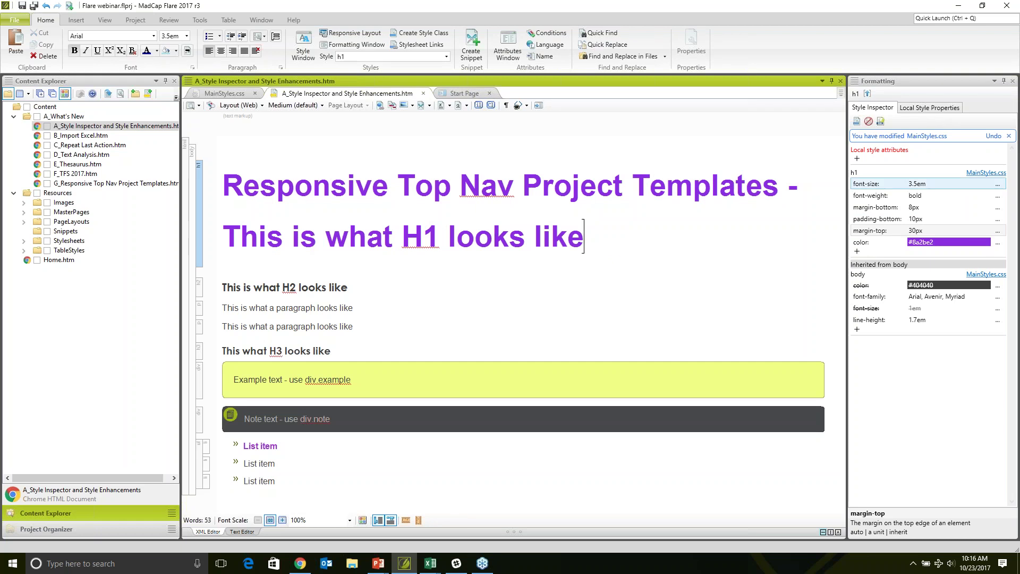
Open MainStyles.css in the Stylesheet Editor and limit the style list to Heading Styles
{"action": "left_click", "coordinate": [989, 173]}
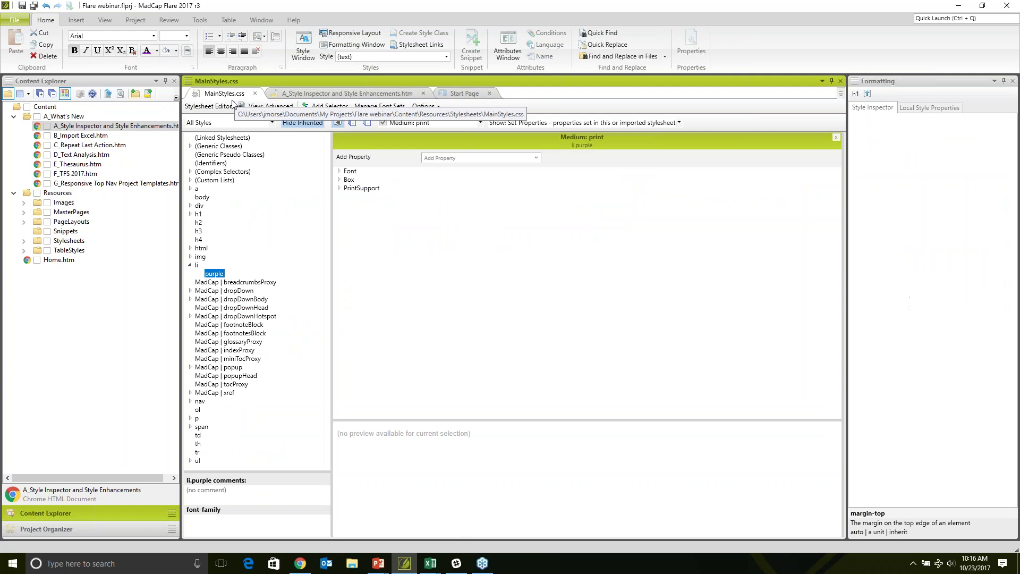
{"action": "left_click", "coordinate": [190, 266]}
{"action": "left_click", "coordinate": [272, 123]}
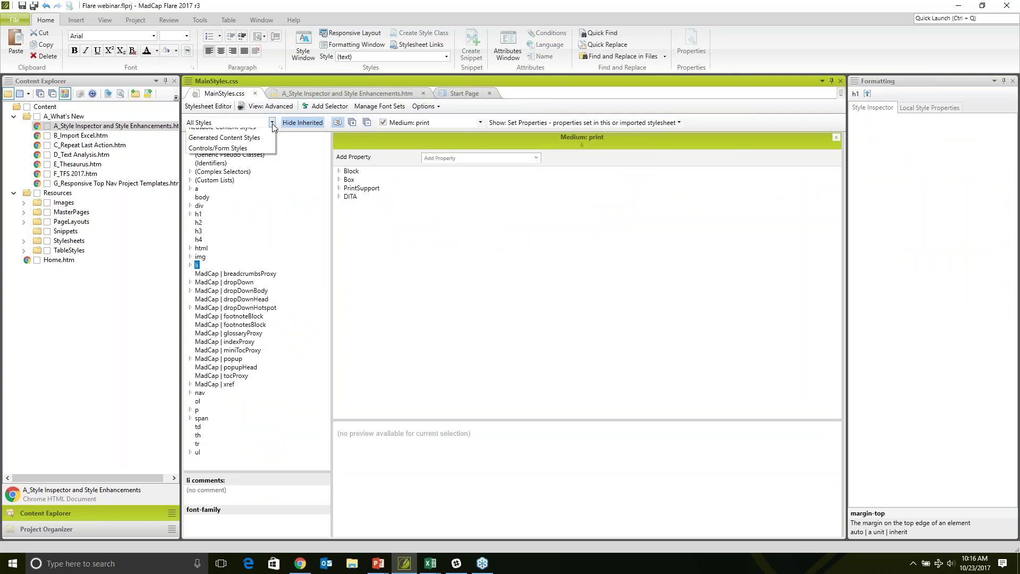
{"action": "left_click", "coordinate": [244, 193]}
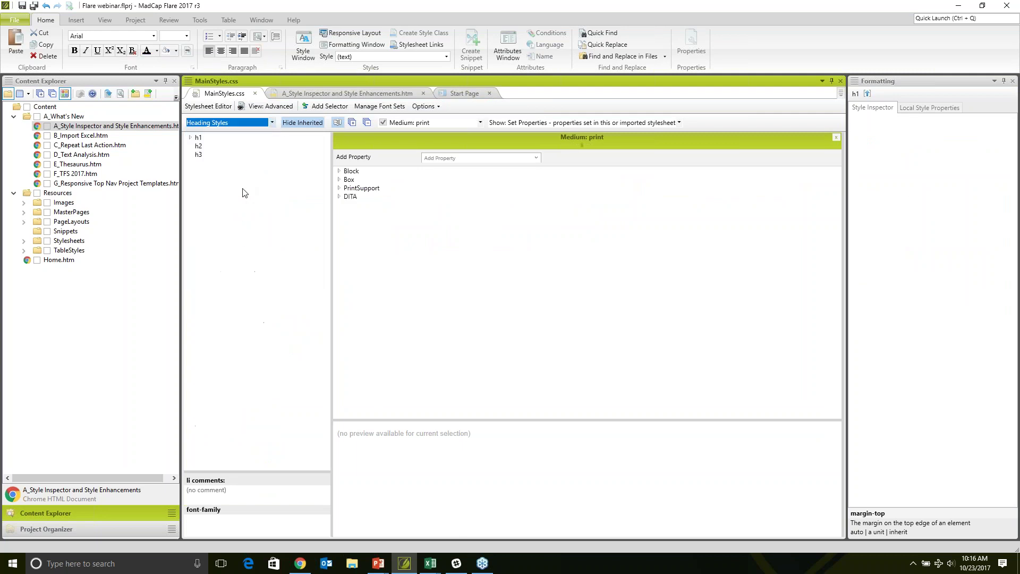
Copy the color property from the h1 style's font properties in the print medium
{"action": "left_click", "coordinate": [201, 139]}
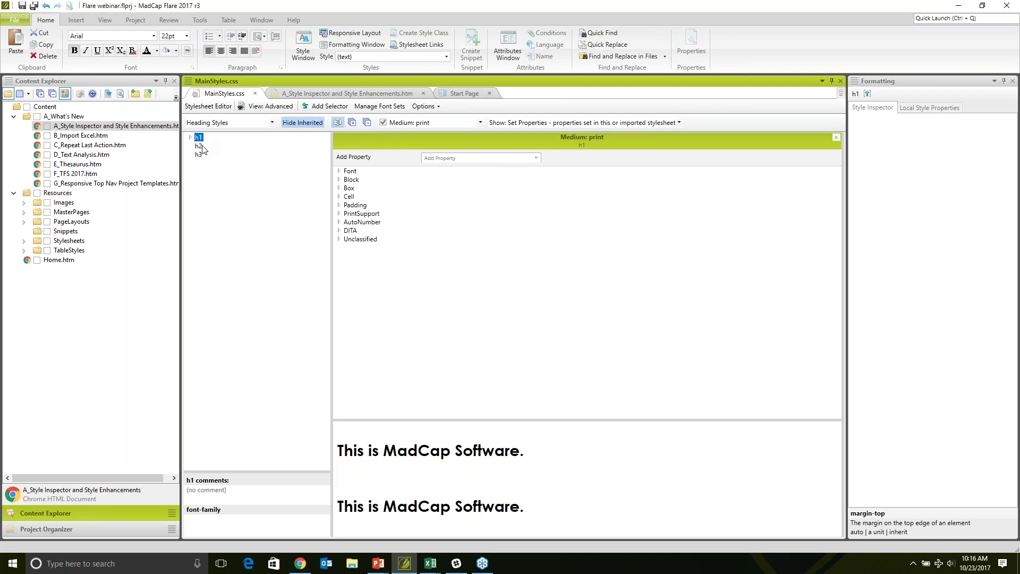
{"action": "left_click", "coordinate": [201, 145]}
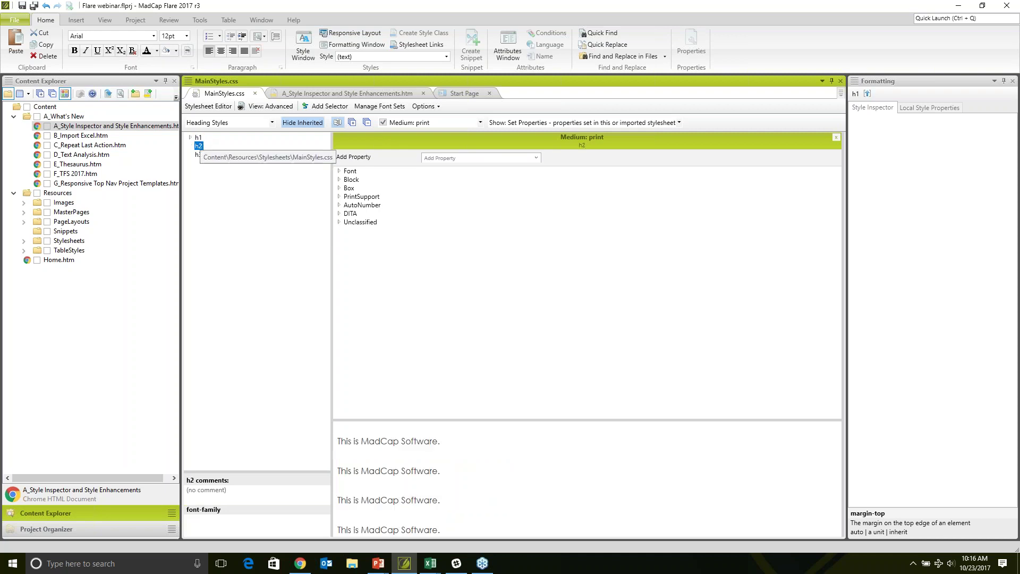
{"action": "left_click", "coordinate": [200, 139]}
{"action": "left_click", "coordinate": [340, 172]}
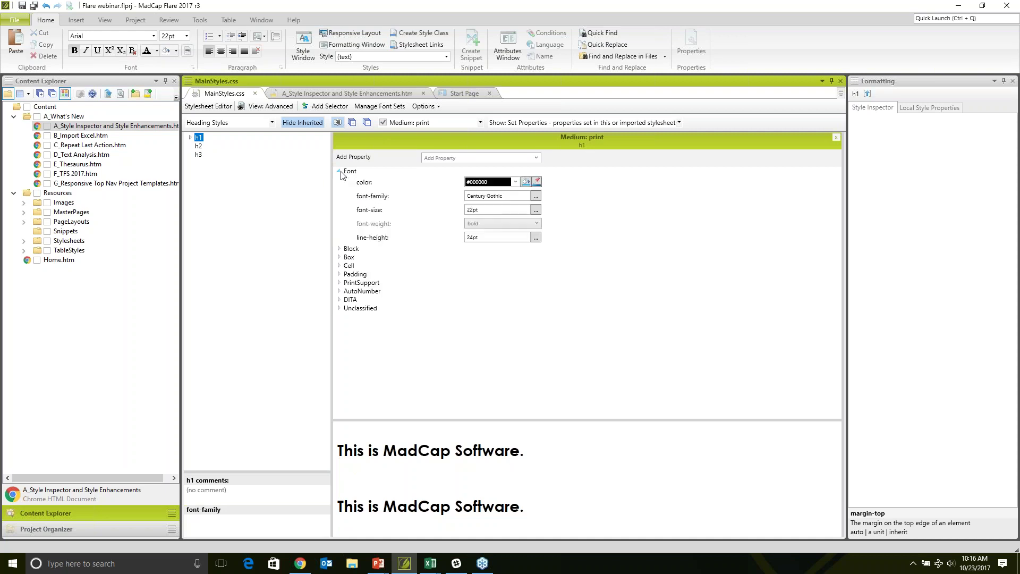
{"action": "left_click", "coordinate": [365, 187]}
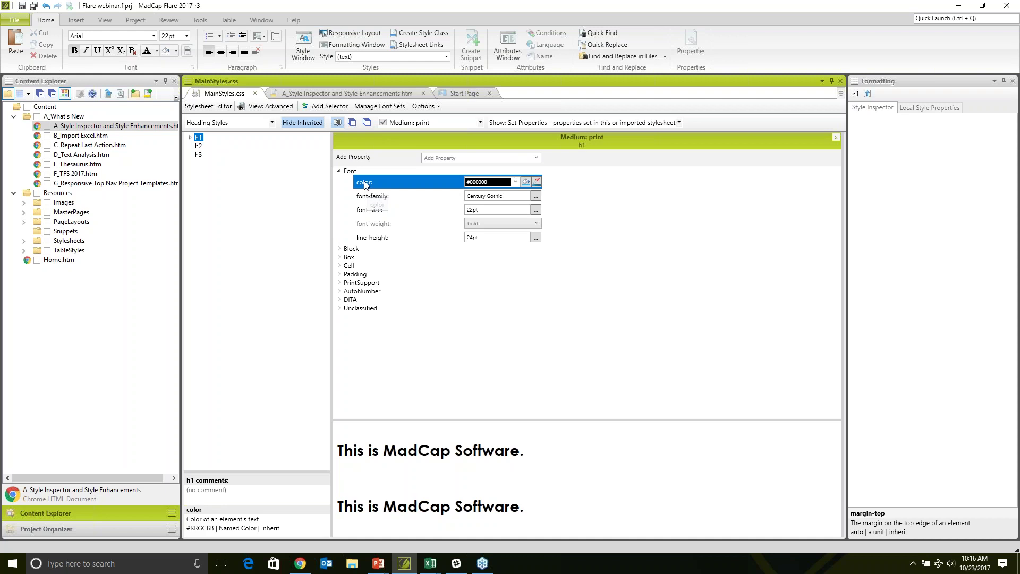
{"action": "left_click", "coordinate": [370, 198]}
{"action": "left_click", "coordinate": [368, 187]}
{"action": "left_click", "coordinate": [373, 197]}
{"action": "left_click", "coordinate": [368, 186]}
{"action": "right_click", "coordinate": [371, 184]}
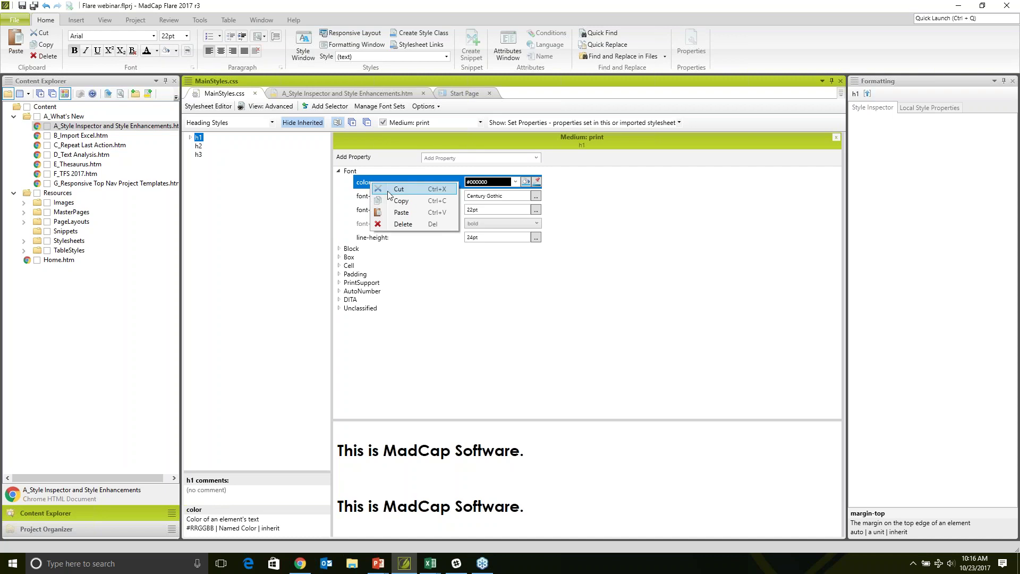
{"action": "left_click", "coordinate": [404, 205]}
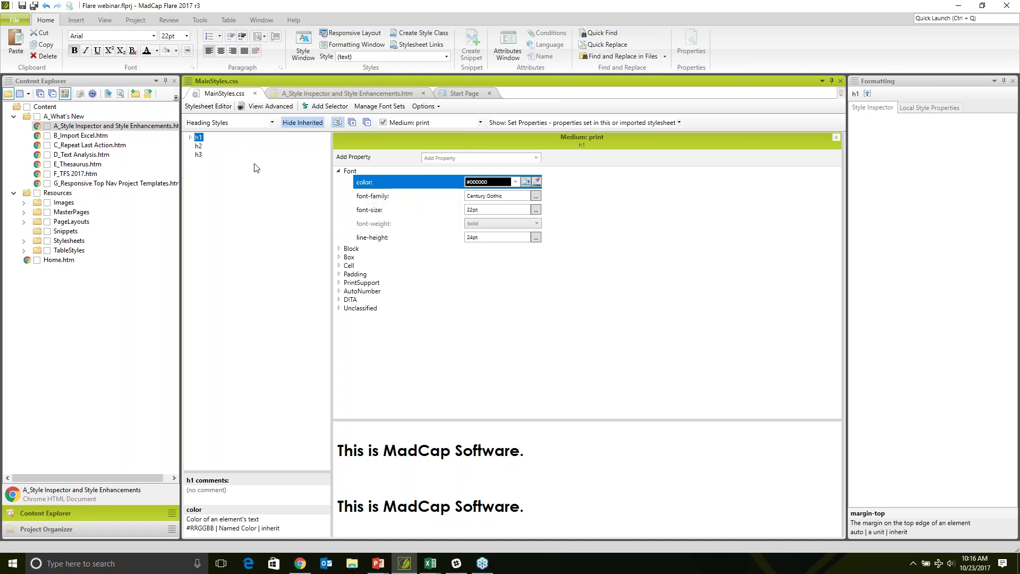
Paste the copied color #000000 into the h3 style for the print medium
{"action": "left_click", "coordinate": [199, 155]}
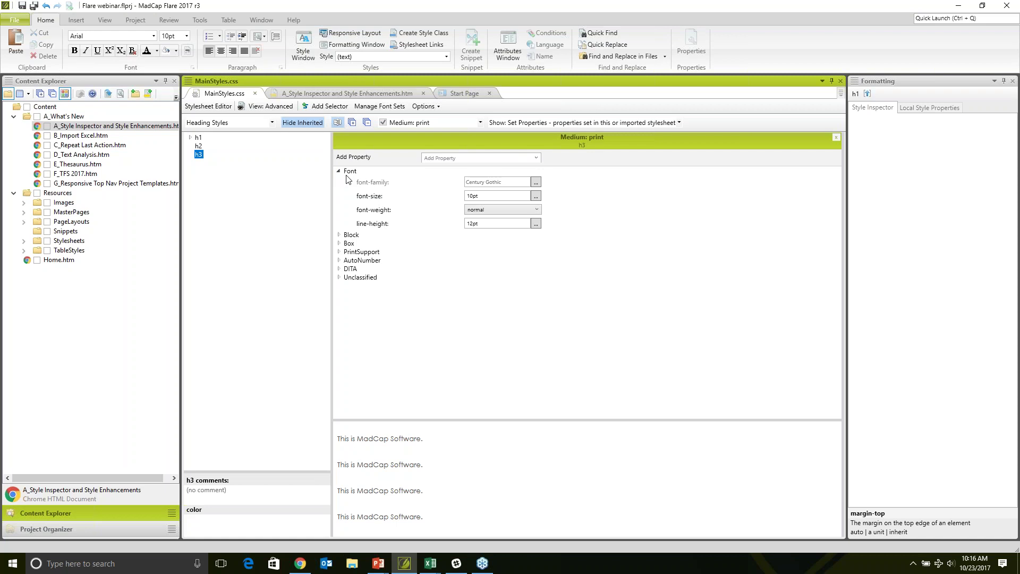
{"action": "right_click", "coordinate": [363, 183]}
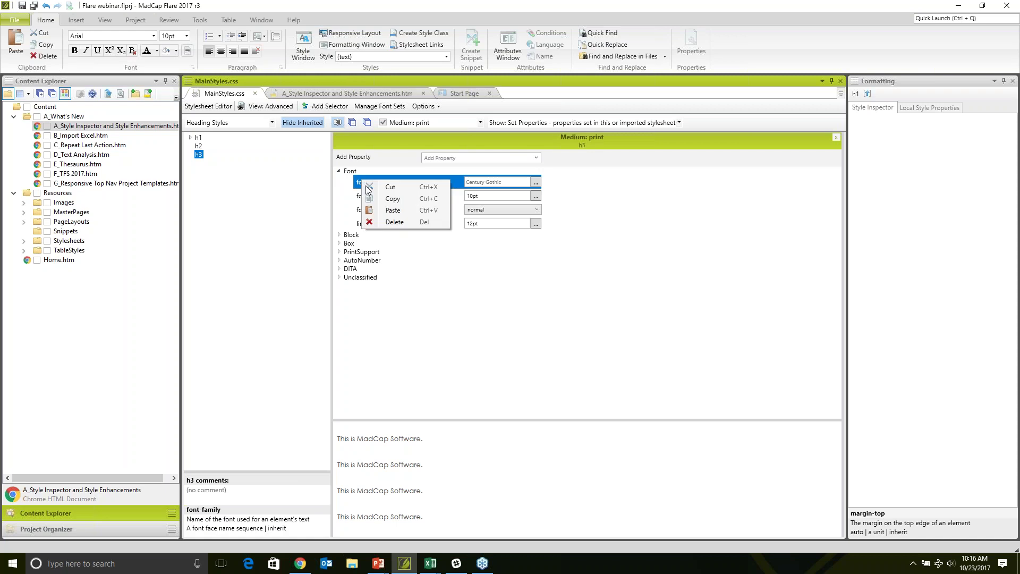
{"action": "left_click", "coordinate": [380, 207]}
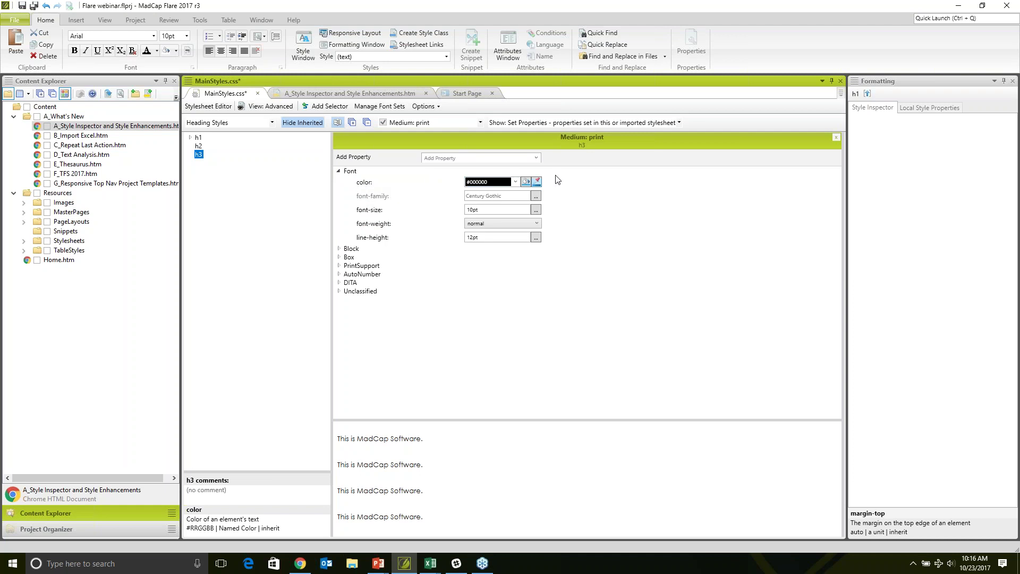
Find the color property for the h3 style in the print medium through a property search and save the stylesheet
{"action": "left_click", "coordinate": [536, 157]}
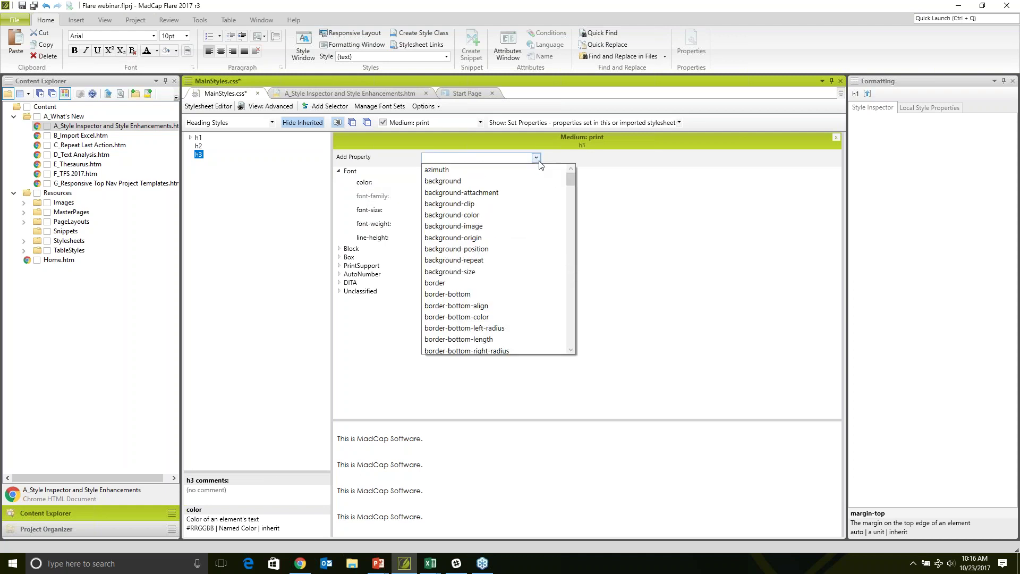
{"action": "type", "text": "color"}
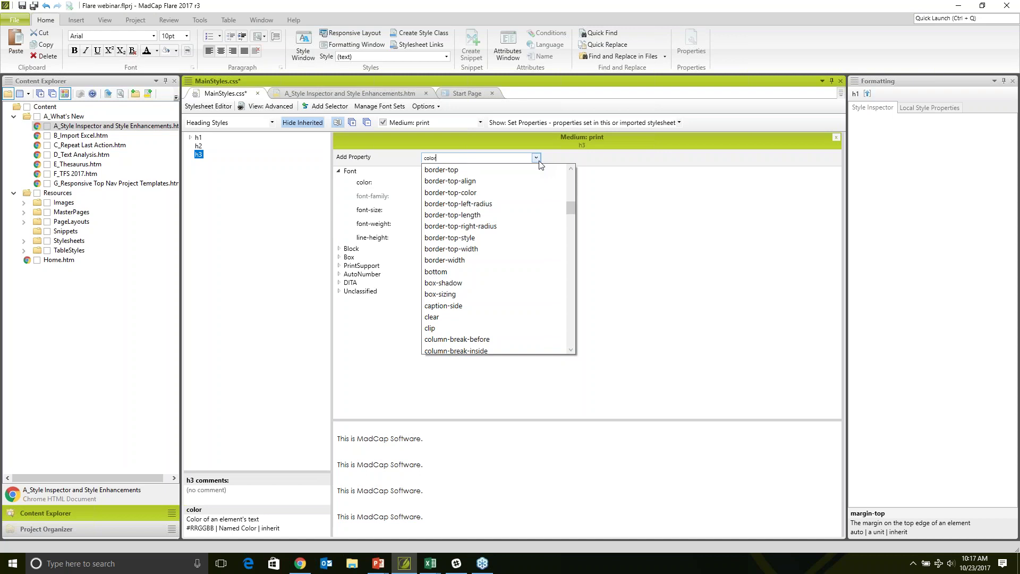
{"action": "key", "text": "Return"}
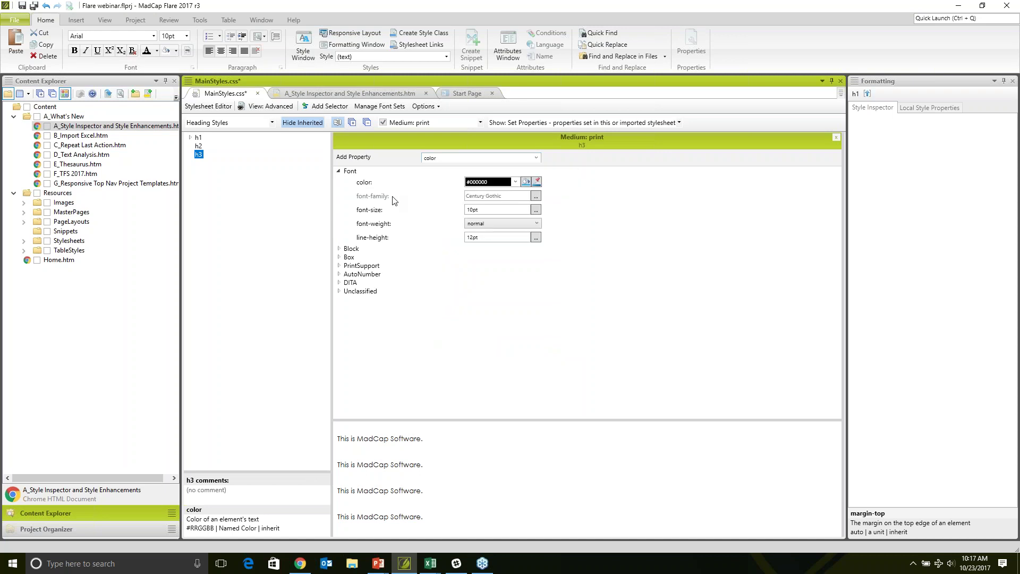
{"action": "key", "text": "ctrl+s"}
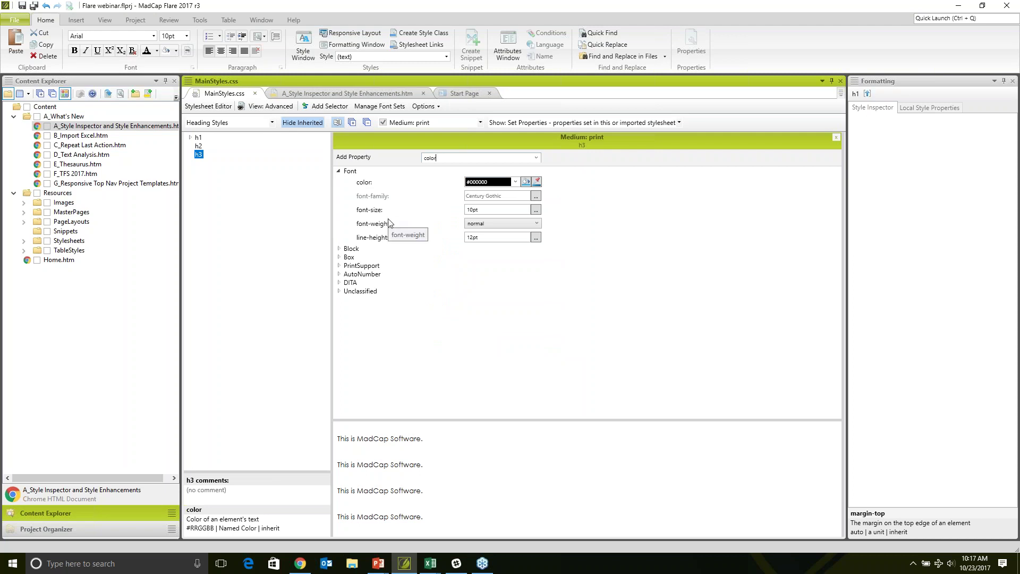
{"action": "left_click", "coordinate": [368, 183]}
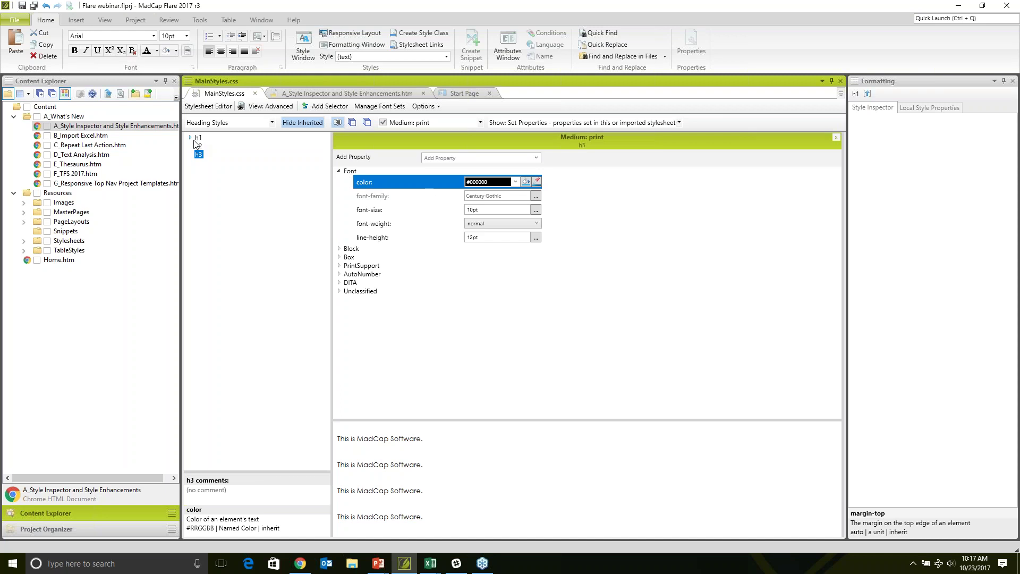
Rename the medium MyCustomMedium as MyCustomMedium2, saving MainStyles.css with the change, and check the medium list for the new name
{"action": "left_click", "coordinate": [481, 123]}
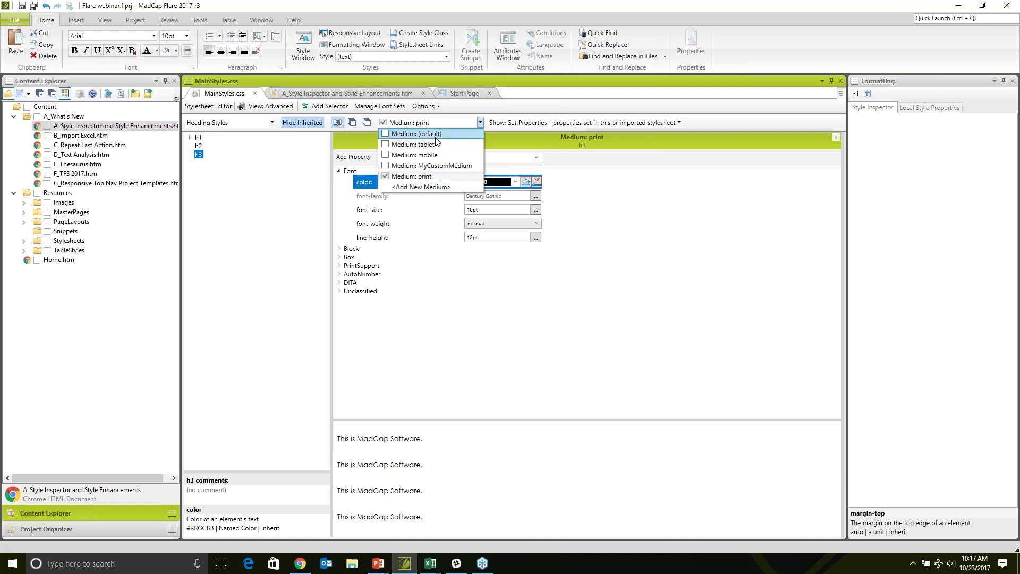
{"action": "right_click", "coordinate": [436, 168]}
{"action": "left_click", "coordinate": [467, 197]}
{"action": "type", "text": "2"}
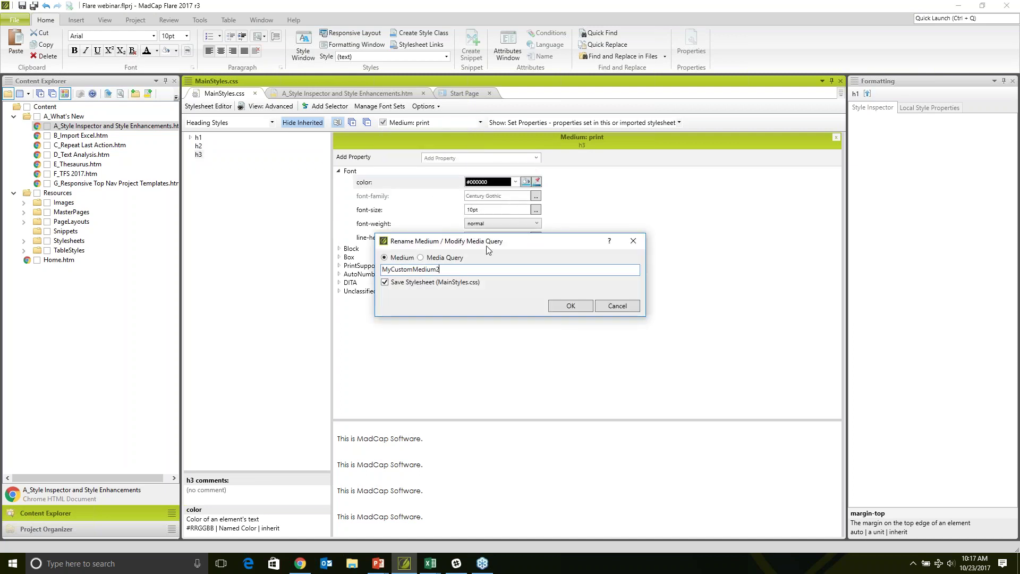
{"action": "left_click", "coordinate": [555, 306]}
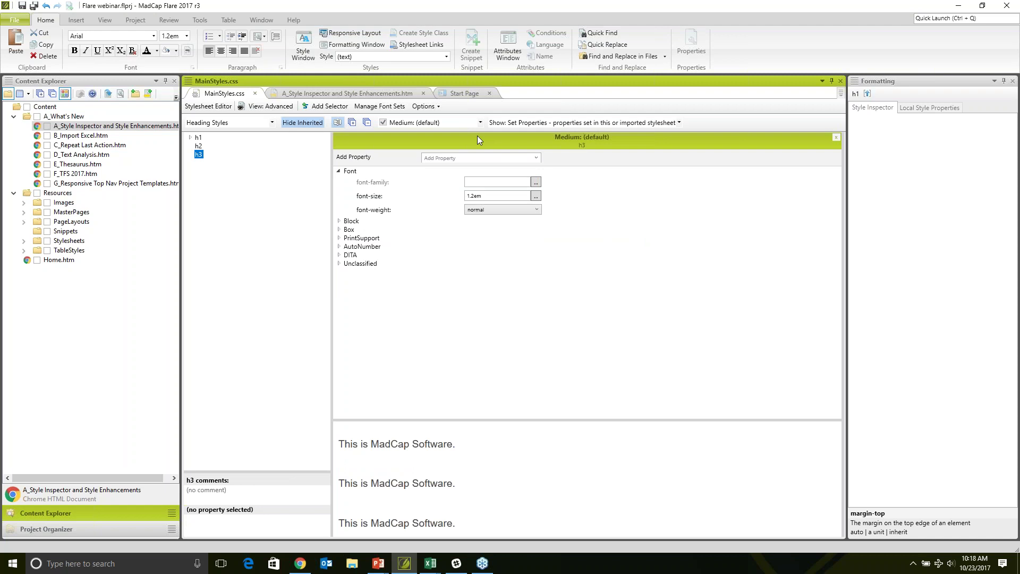
{"action": "left_click", "coordinate": [479, 122]}
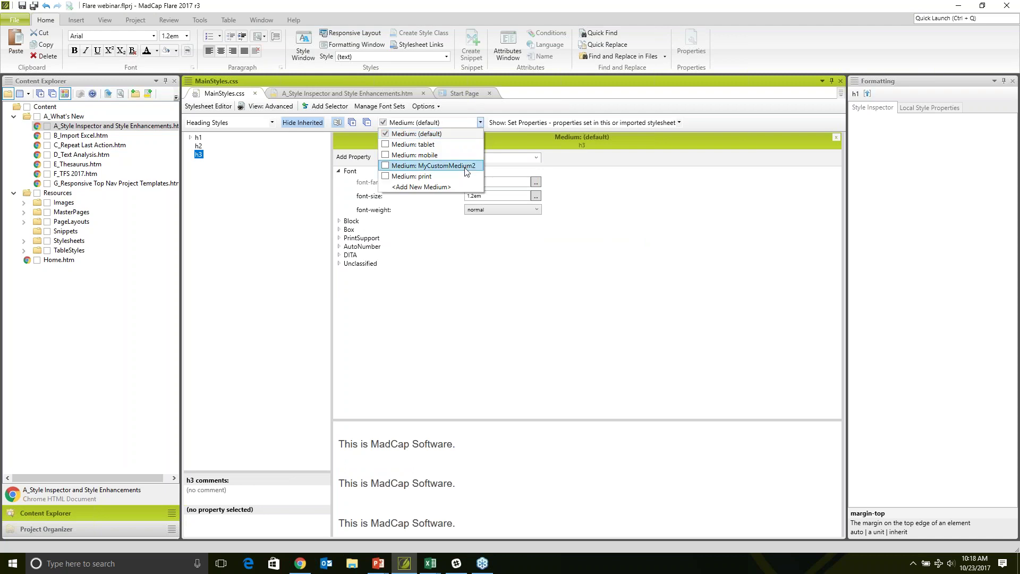
{"action": "left_click", "coordinate": [446, 126]}
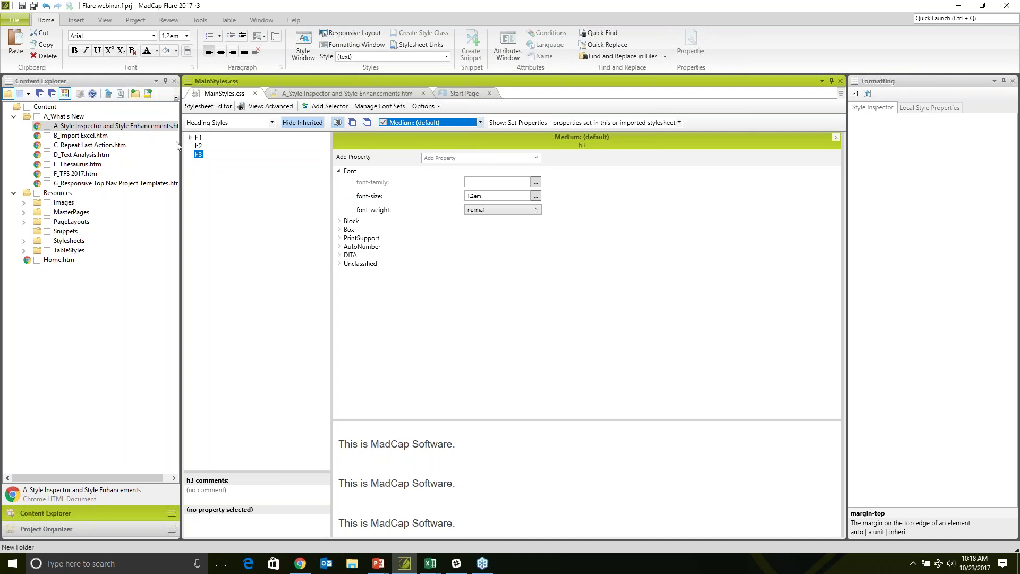
Set the h2 style's font color to purple #9932cc in the default medium and save the stylesheet
{"action": "left_click", "coordinate": [198, 146]}
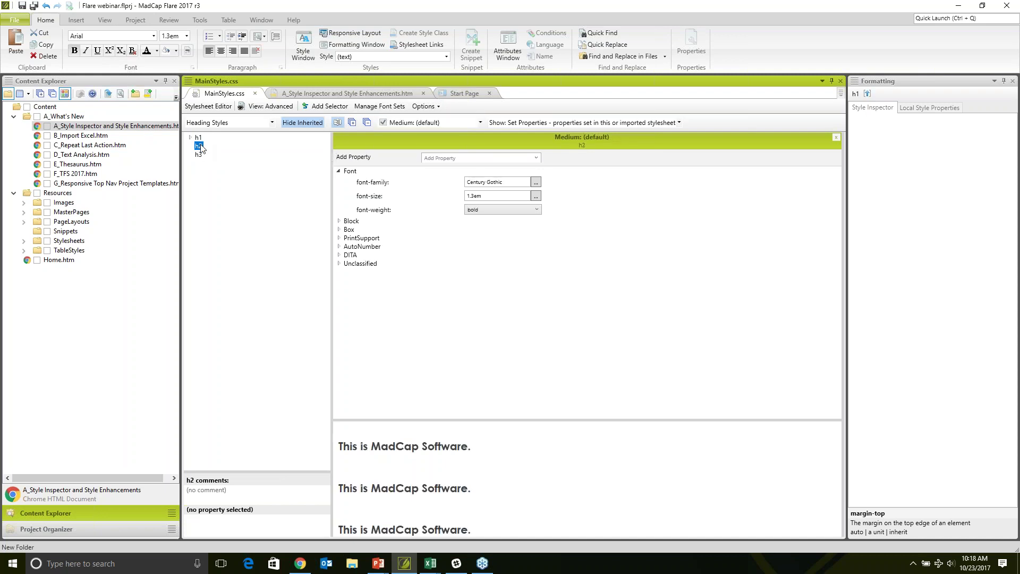
{"action": "left_click", "coordinate": [351, 172]}
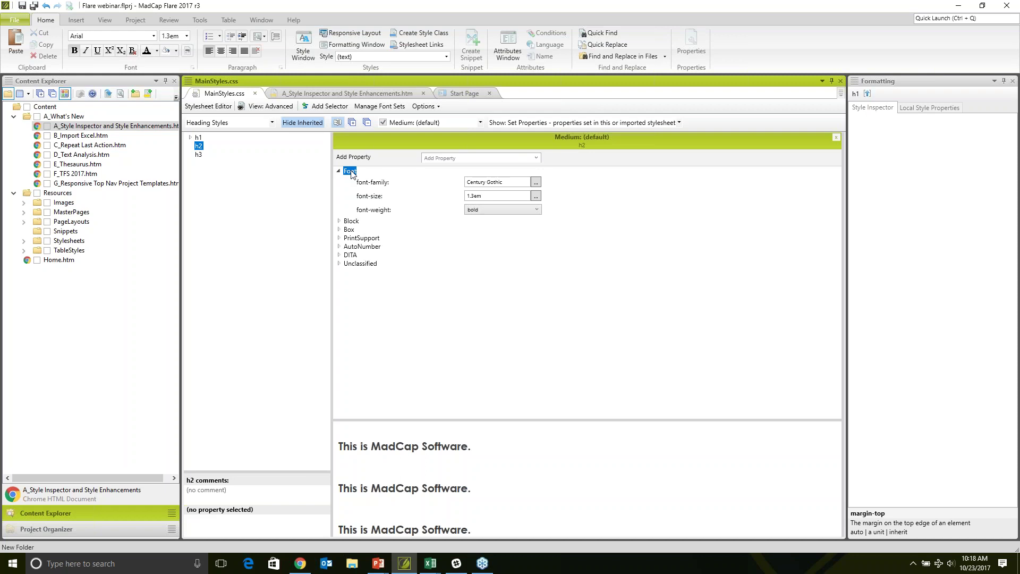
{"action": "left_click", "coordinate": [448, 158]}
{"action": "left_click", "coordinate": [158, 52]}
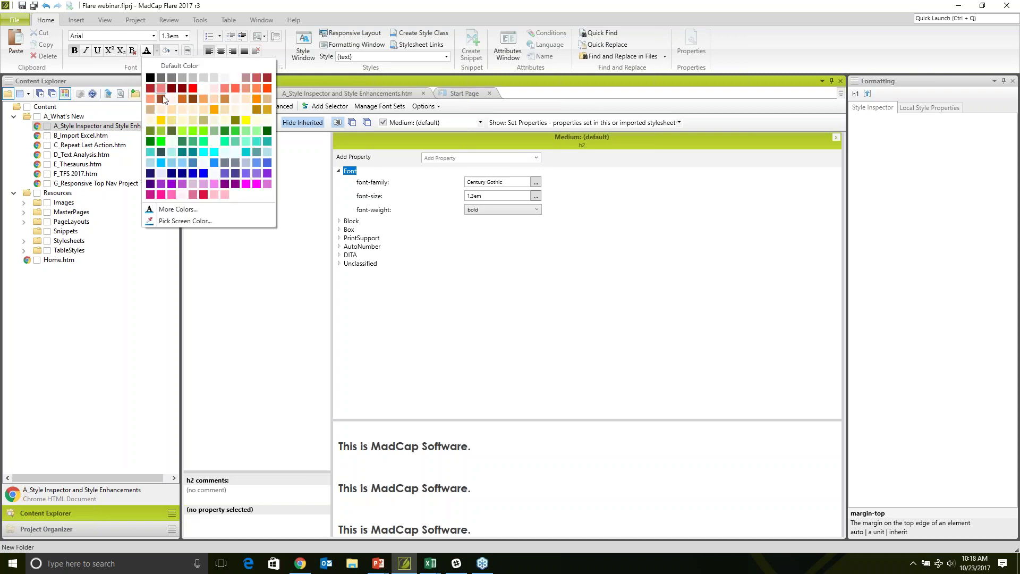
{"action": "left_click", "coordinate": [161, 184]}
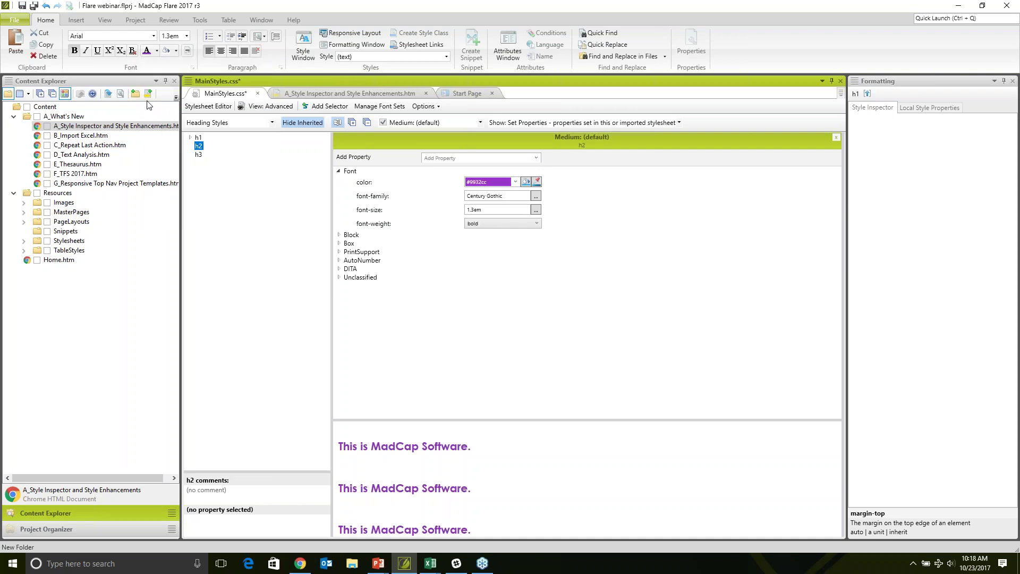
{"action": "left_click", "coordinate": [413, 225]}
{"action": "key", "text": "ctrl+s"}
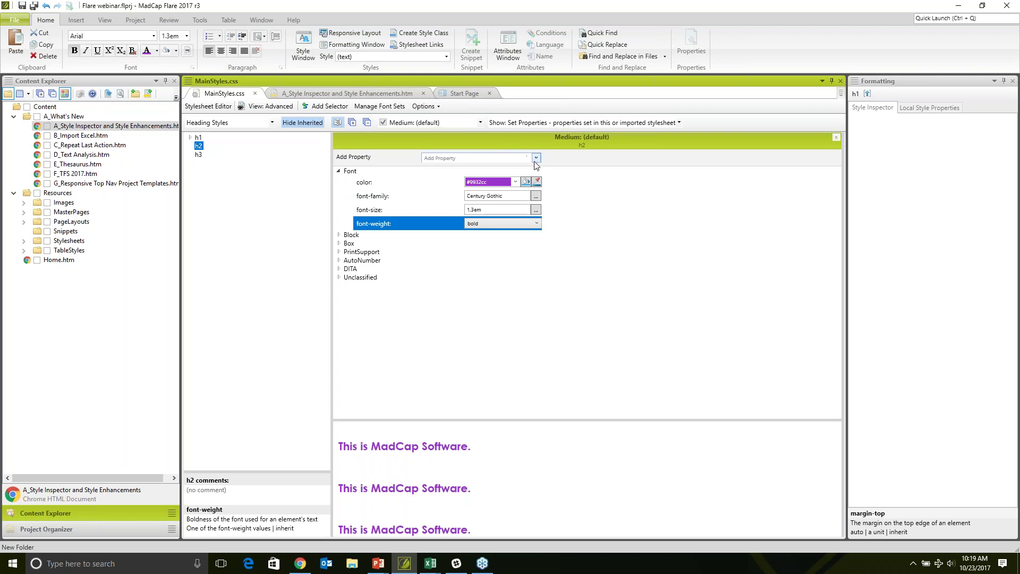
Add the transform property with the value inherit to the h2 style in the default medium, view its value editor, and save the stylesheet
{"action": "left_click", "coordinate": [339, 169]}
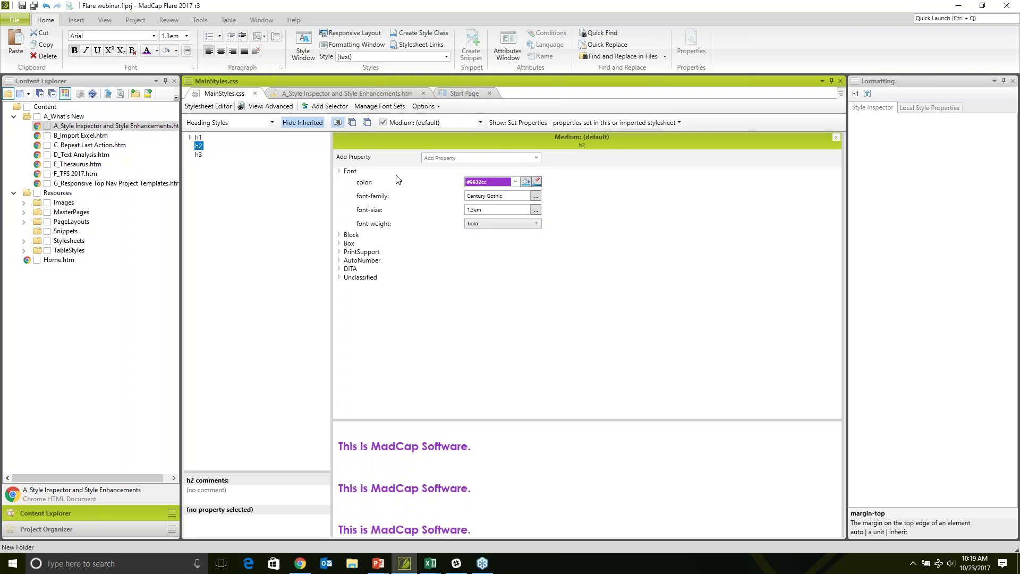
{"action": "left_click", "coordinate": [536, 157]}
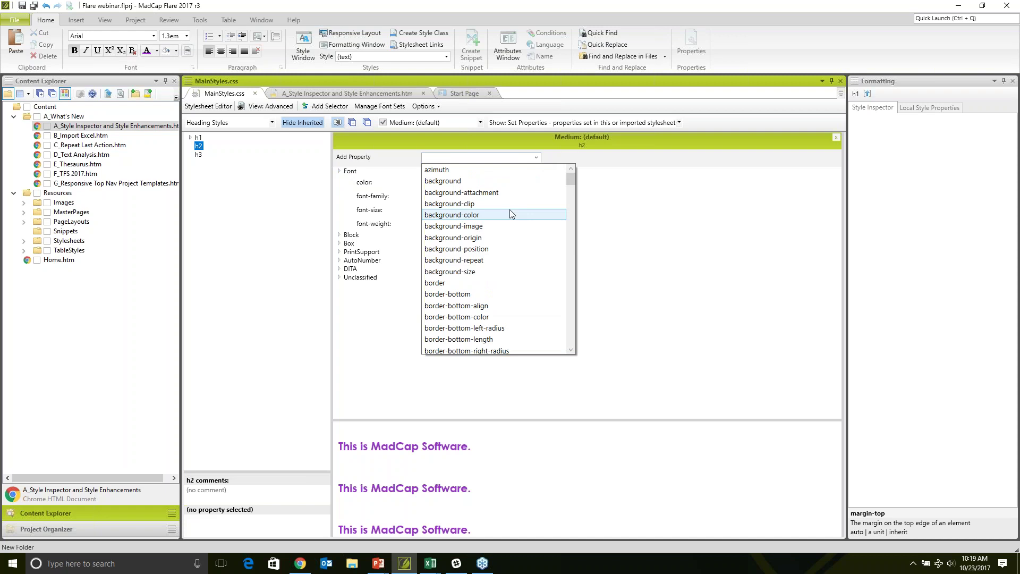
{"action": "type", "text": "transform"}
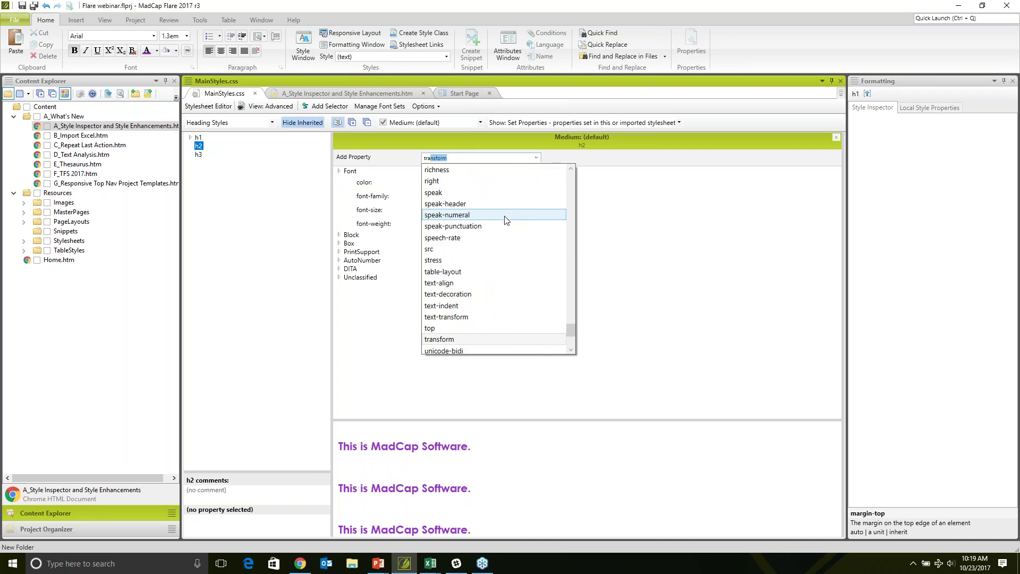
{"action": "left_click", "coordinate": [460, 339]}
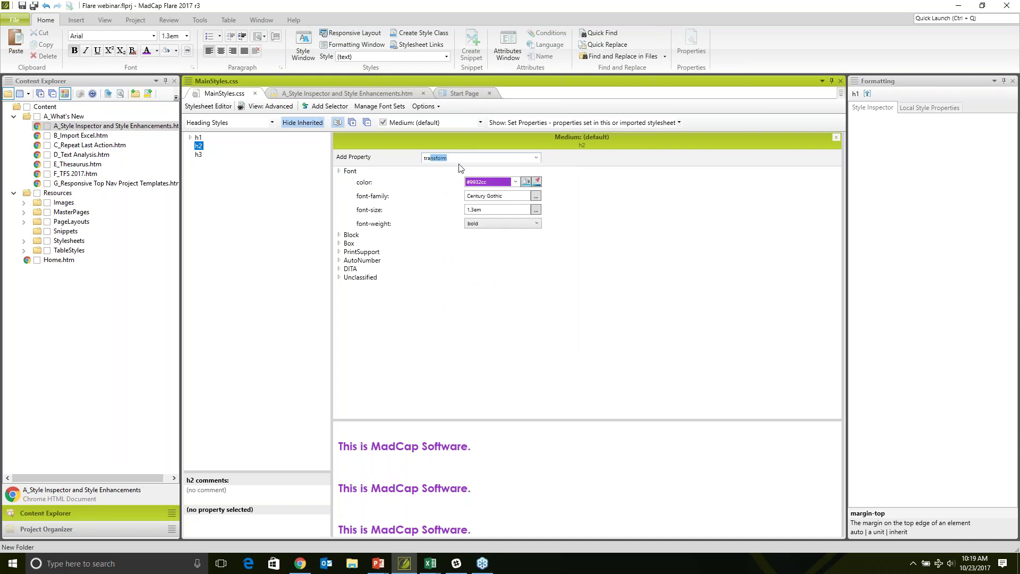
{"action": "key", "text": "Return"}
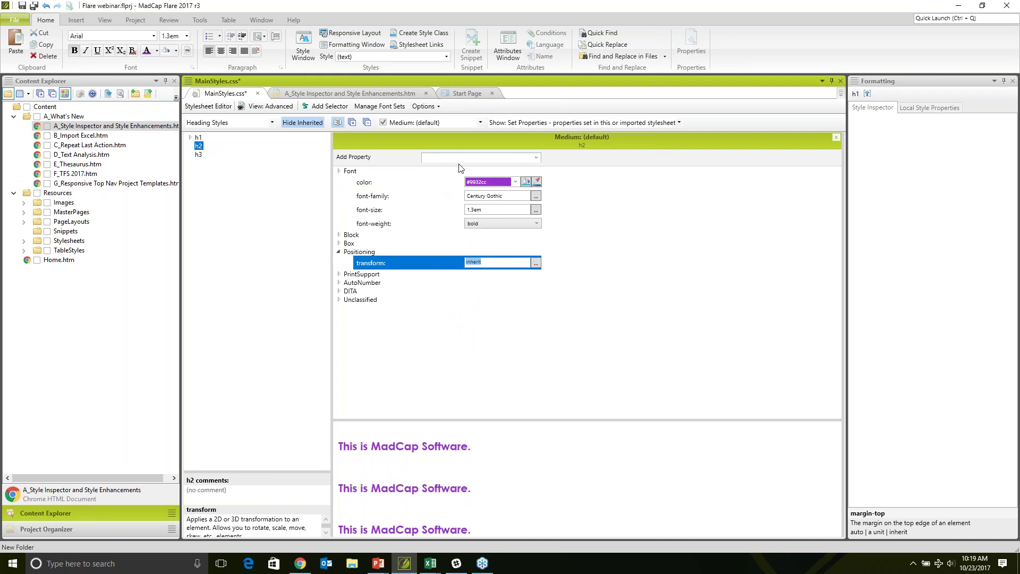
{"action": "left_click", "coordinate": [535, 264]}
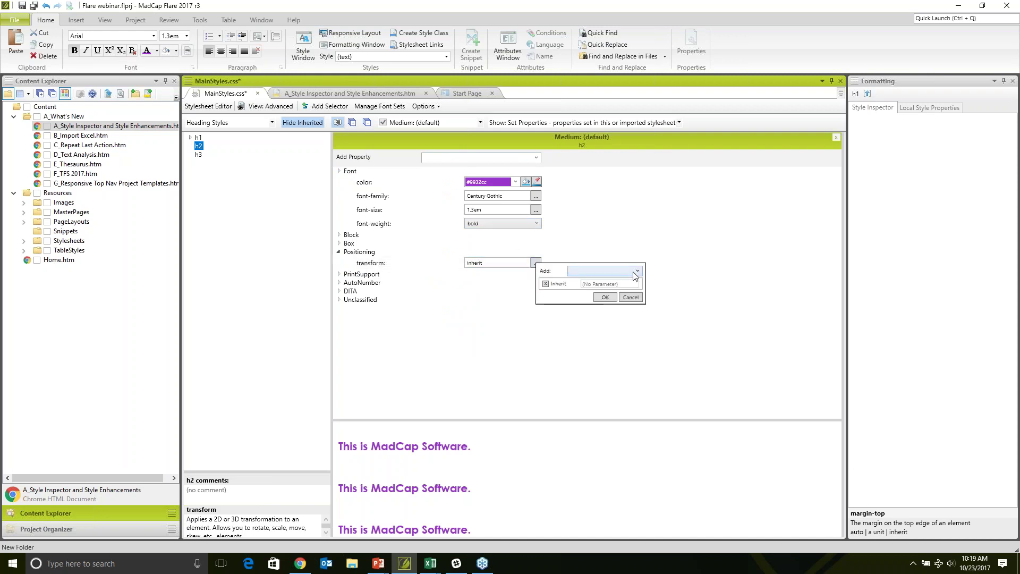
{"action": "left_click", "coordinate": [640, 298]}
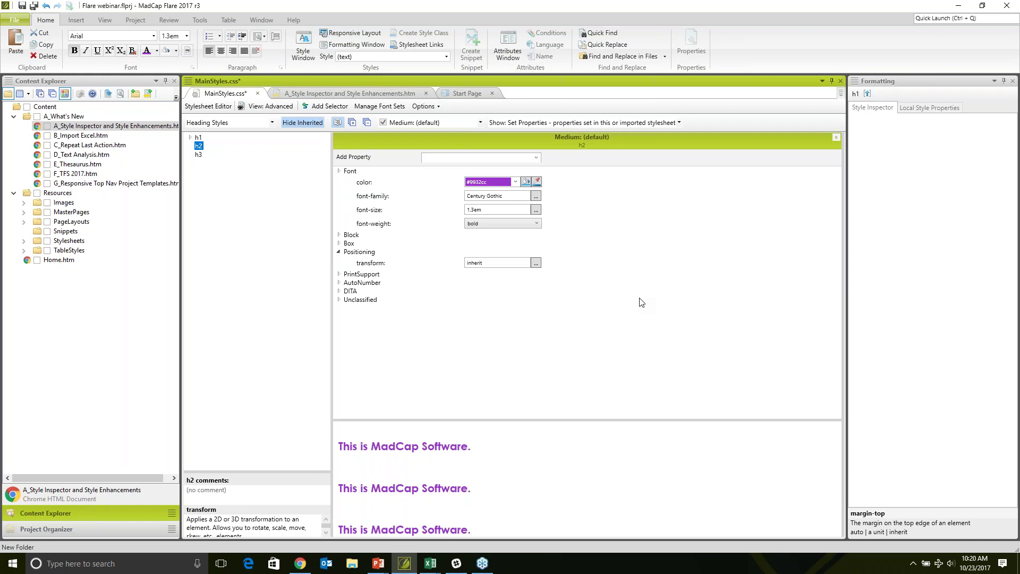
{"action": "left_click", "coordinate": [34, 6]}
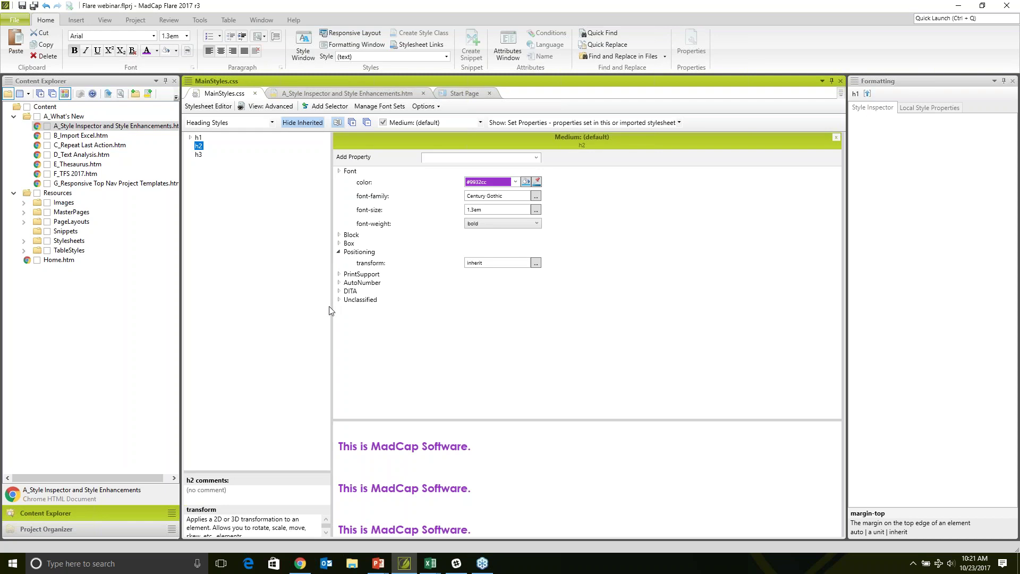
Switch to Accounting.xlsx in Excel and review its Income, Personnel Expenses and Operating Expenses sheets
{"action": "mouse_move", "coordinate": [423, 568]}
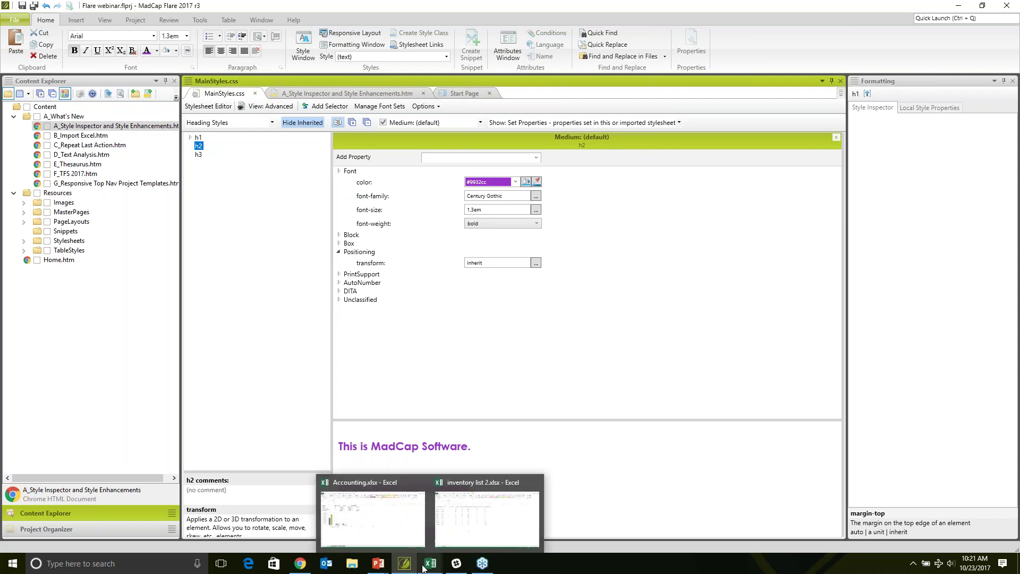
{"action": "left_click", "coordinate": [391, 534]}
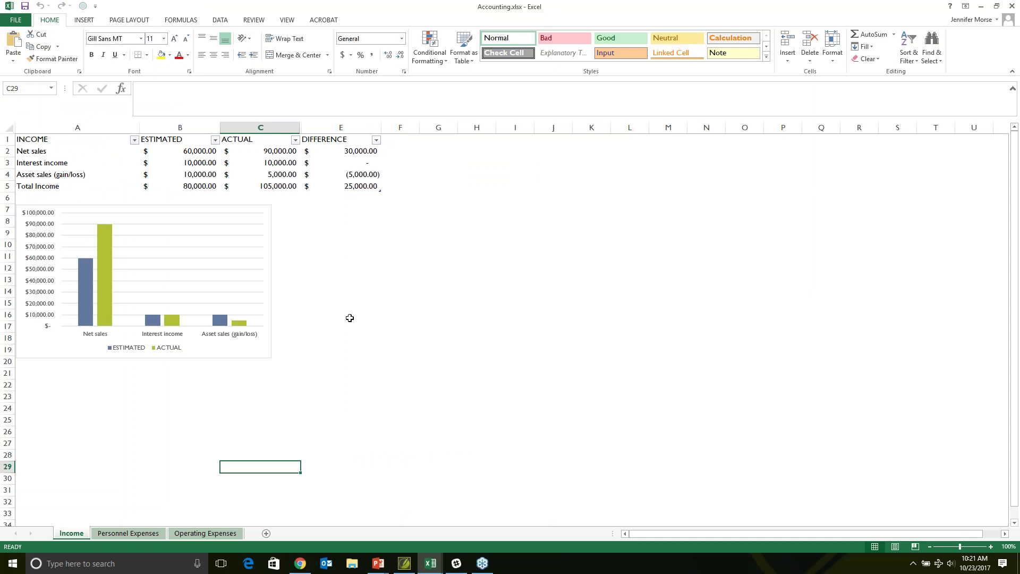
{"action": "left_click", "coordinate": [139, 533]}
{"action": "left_click", "coordinate": [205, 533]}
{"action": "left_click", "coordinate": [128, 533]}
{"action": "left_click", "coordinate": [71, 533]}
Switch to the workbook inventory list 2.xlsx in Excel and look over its Inventory List sheet
{"action": "mouse_move", "coordinate": [430, 563]}
{"action": "left_click", "coordinate": [467, 530]}
{"action": "left_click", "coordinate": [305, 425]}
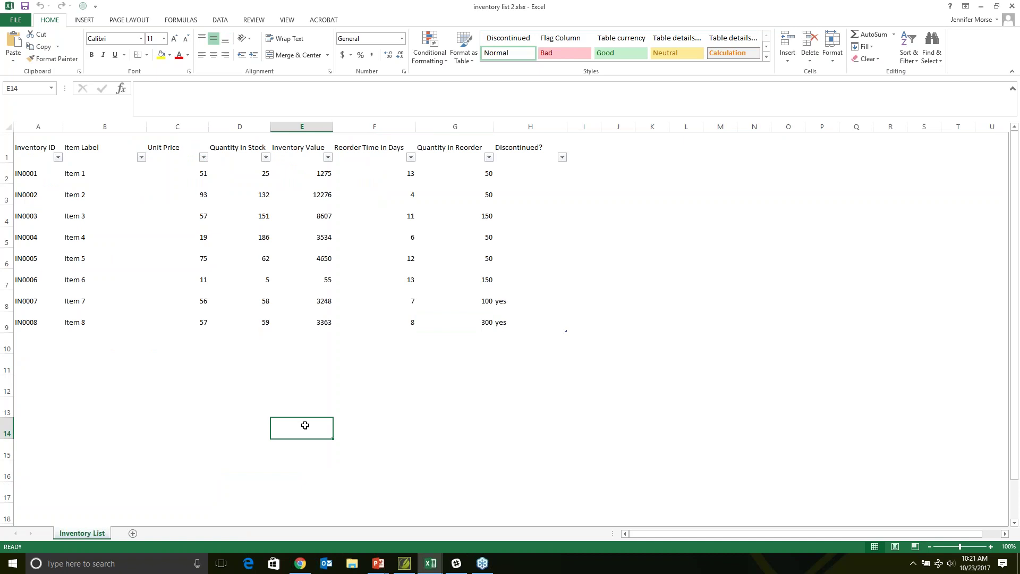
Return to MadCap Flare, open the topic B_Import Excel.htm and view the import choices available for a new project
{"action": "left_click", "coordinate": [403, 568]}
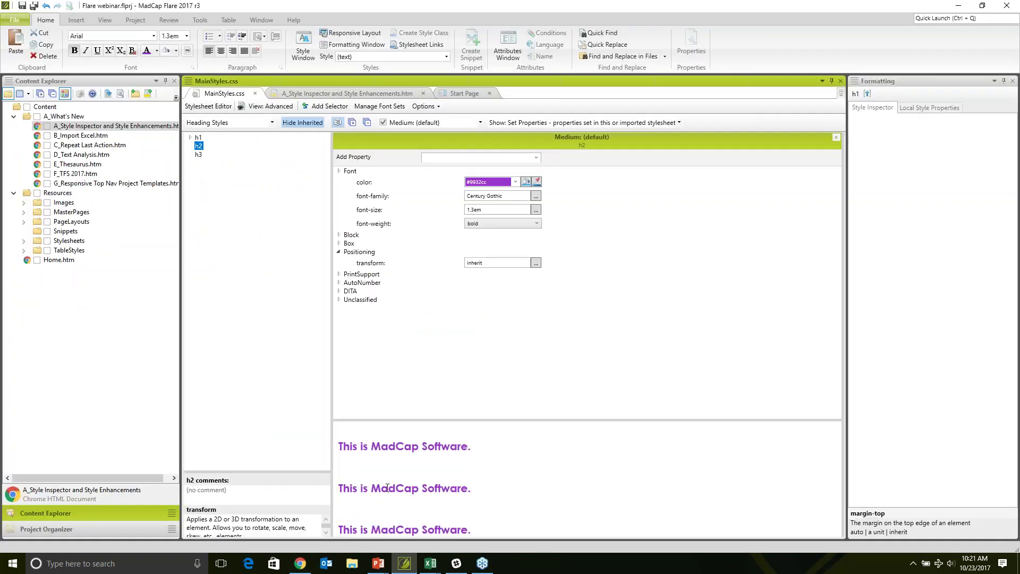
{"action": "double_click", "coordinate": [96, 136]}
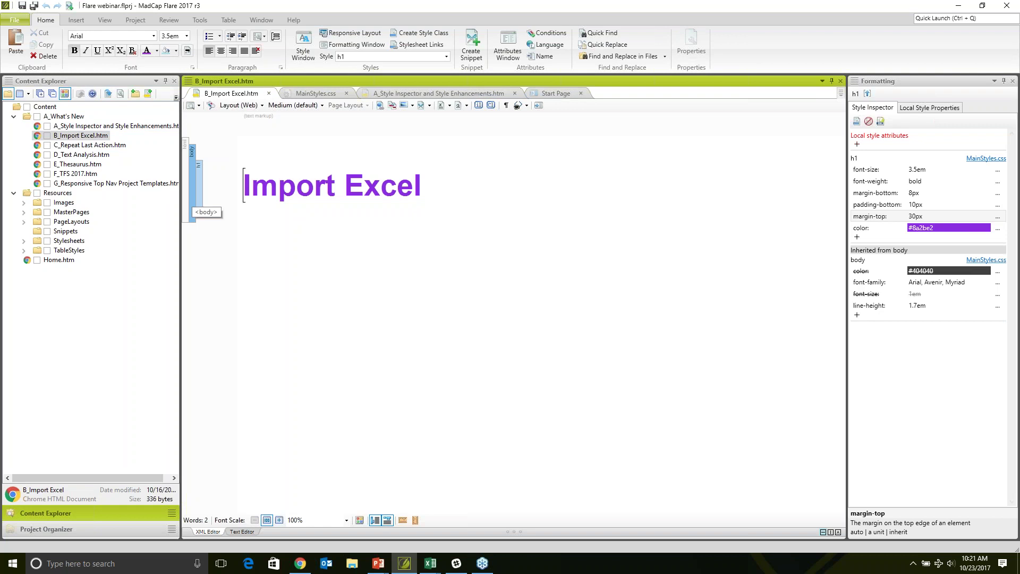
{"action": "left_click", "coordinate": [19, 24]}
{"action": "mouse_move", "coordinate": [33, 39]}
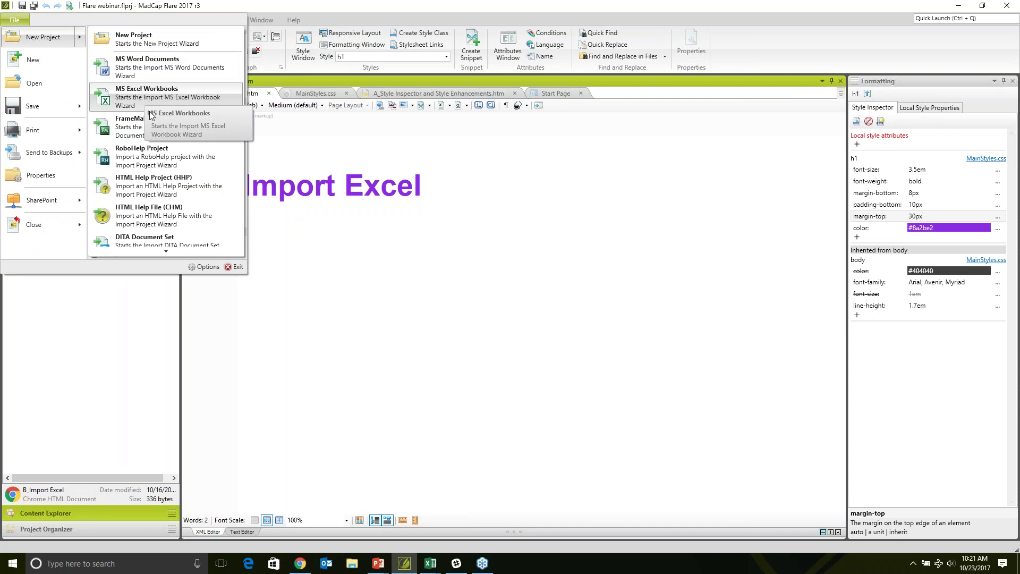
{"action": "left_click", "coordinate": [326, 220]}
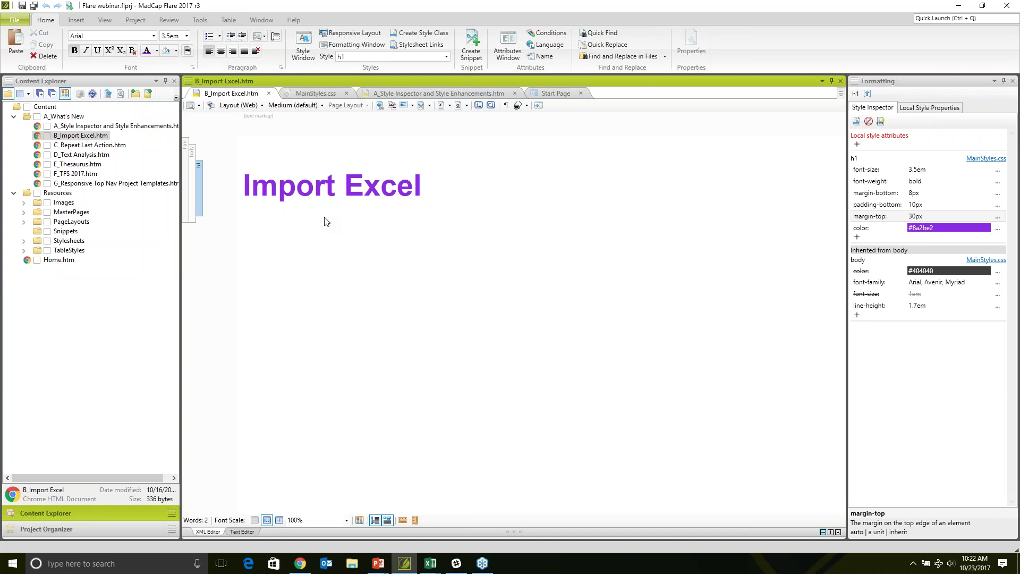
Start a Microsoft Excel workbook import into the current project and add Accounting.xlsx from the Desktop as the linked source file
{"action": "left_click", "coordinate": [139, 23]}
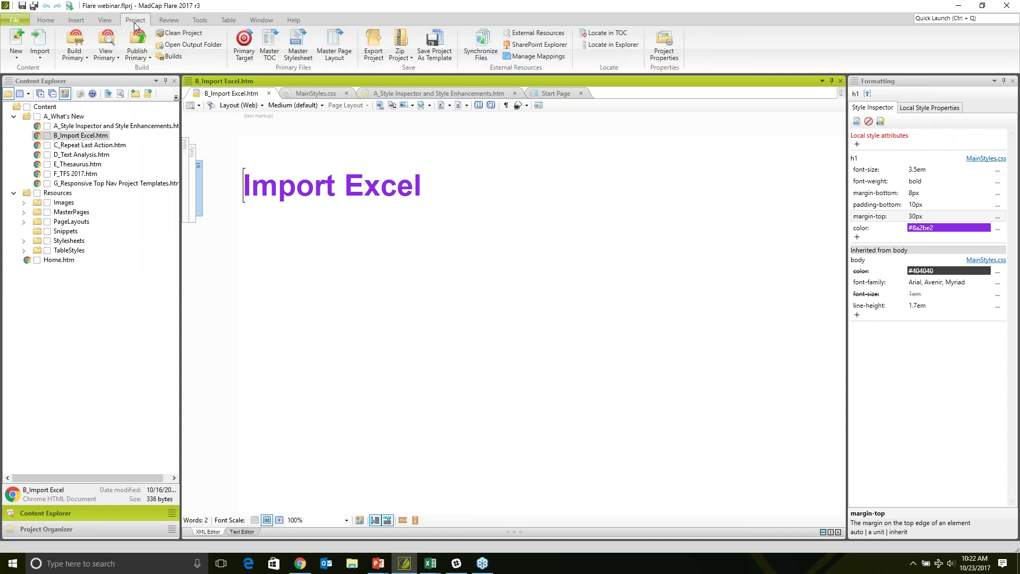
{"action": "left_click", "coordinate": [45, 58]}
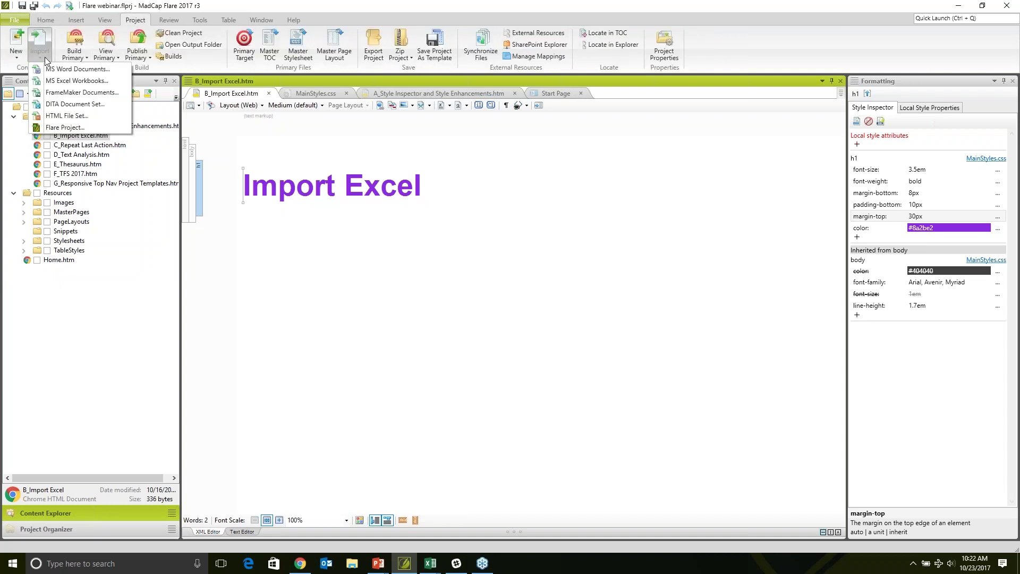
{"action": "left_click", "coordinate": [56, 81]}
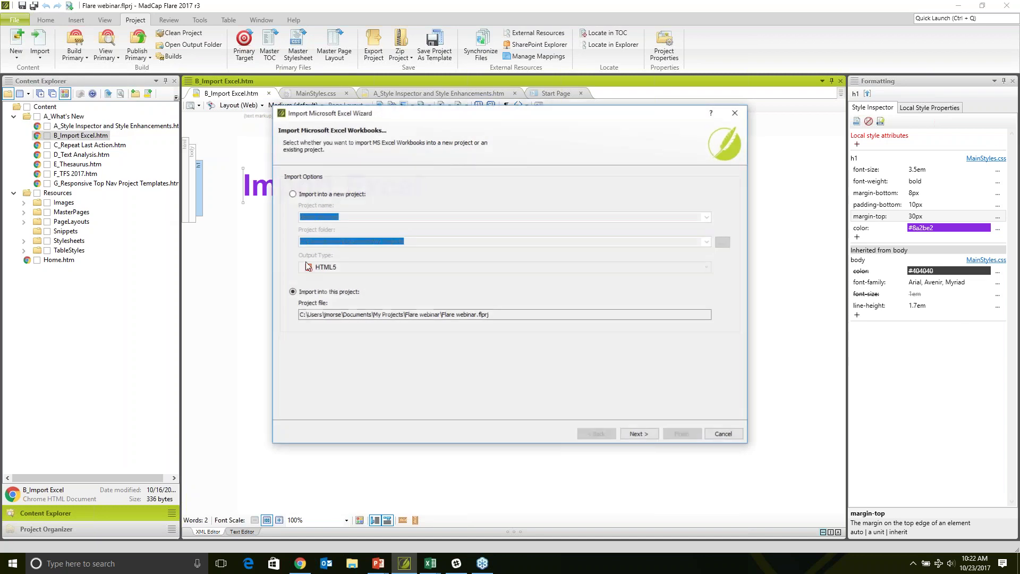
{"action": "left_click", "coordinate": [638, 434]}
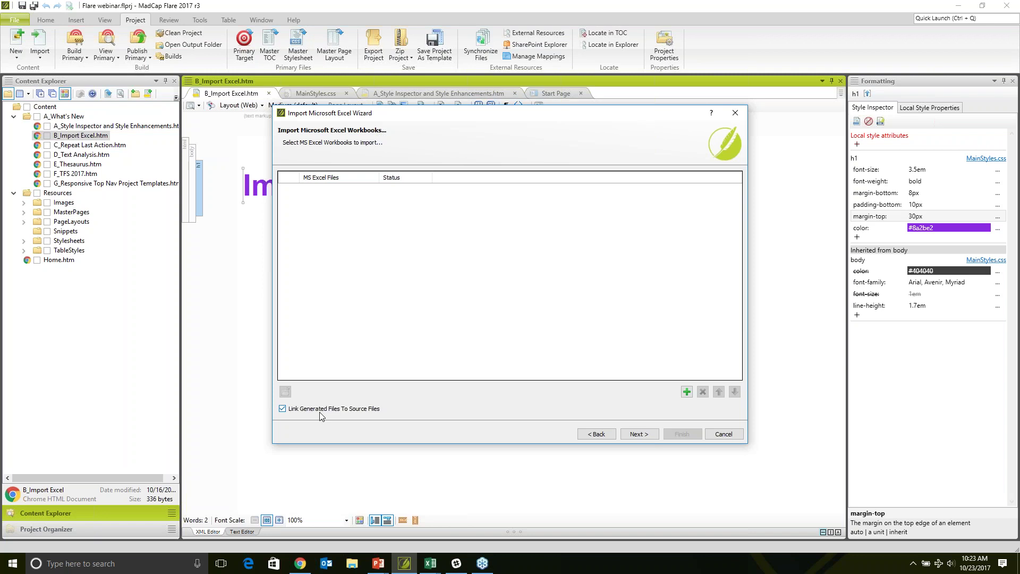
{"action": "left_click", "coordinate": [687, 392]}
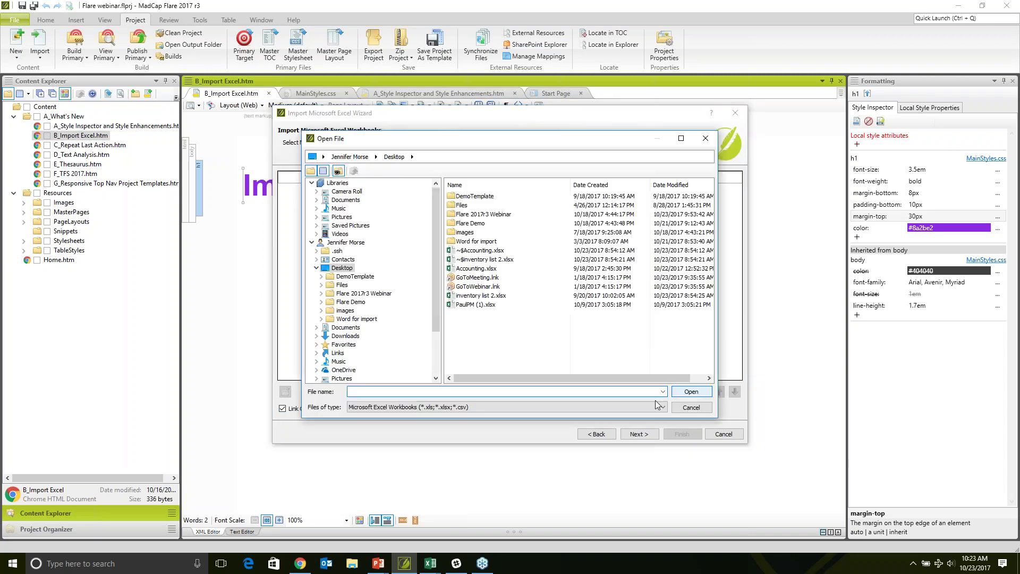
{"action": "left_click", "coordinate": [477, 269]}
{"action": "left_click", "coordinate": [688, 391]}
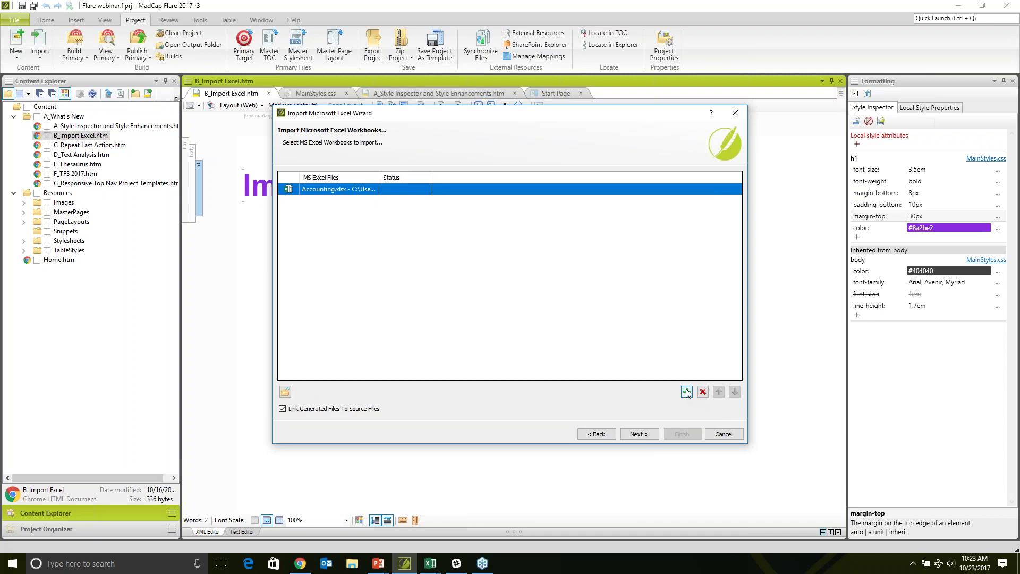
Set worksheets to import as topics without hidden rows/columns or equations, with the first row as column header and charts as Portable Network Graphics
{"action": "left_click", "coordinate": [637, 434]}
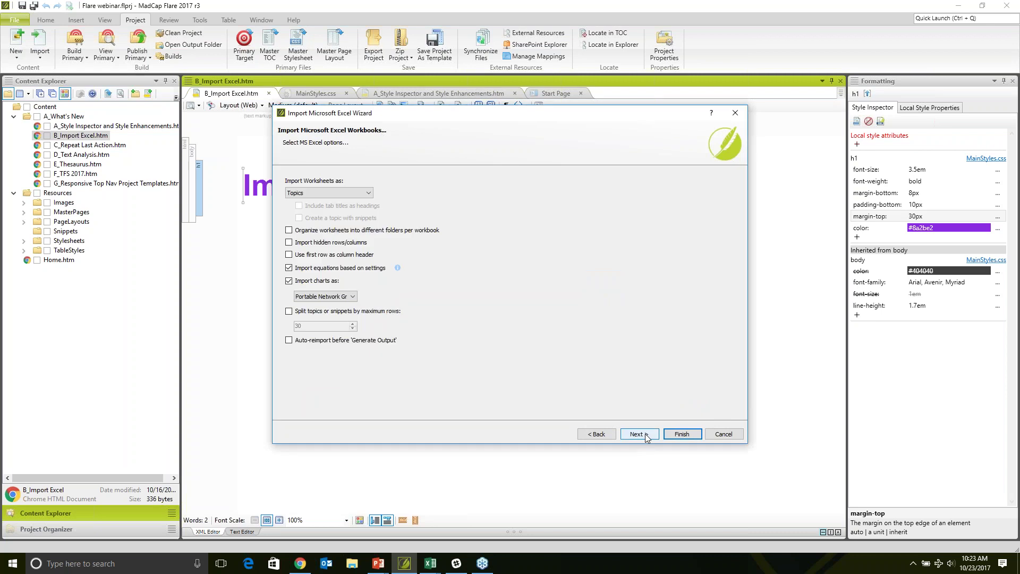
{"action": "left_click", "coordinate": [341, 193]}
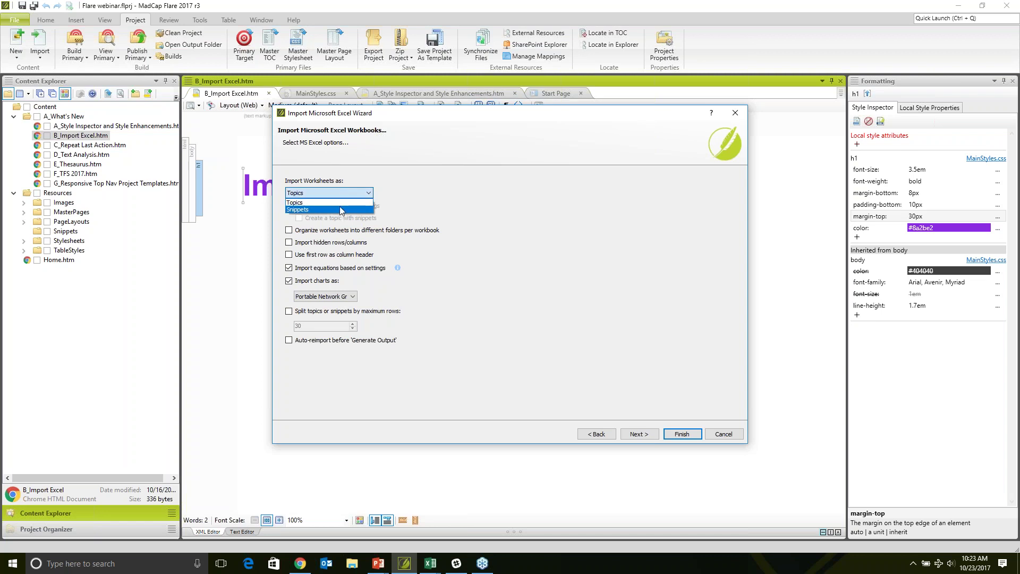
{"action": "left_click", "coordinate": [342, 203]}
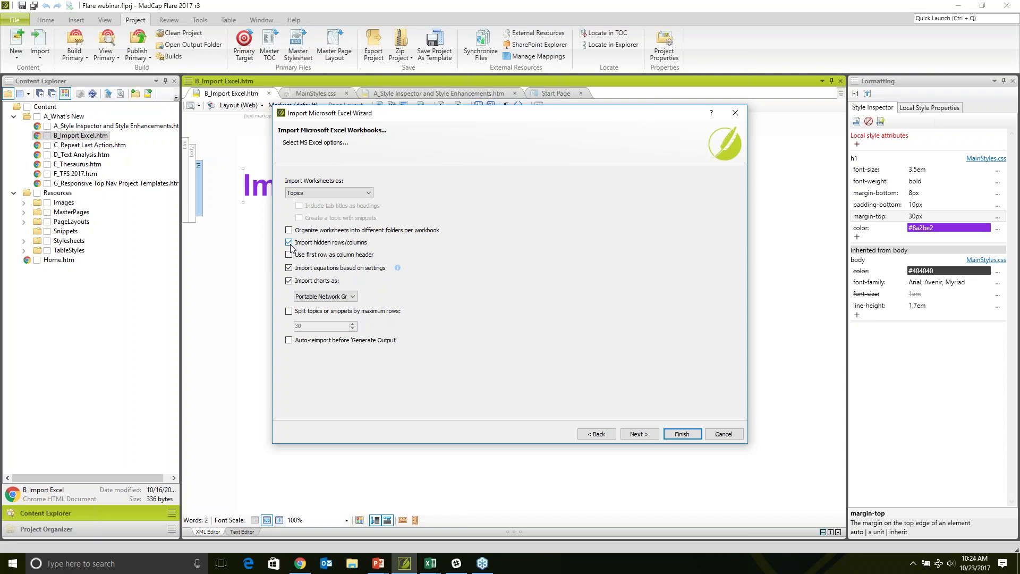
{"action": "left_click", "coordinate": [290, 243]}
{"action": "left_click", "coordinate": [289, 254]}
{"action": "mouse_move", "coordinate": [398, 269]}
{"action": "left_click", "coordinate": [289, 268]}
{"action": "left_click", "coordinate": [348, 296]}
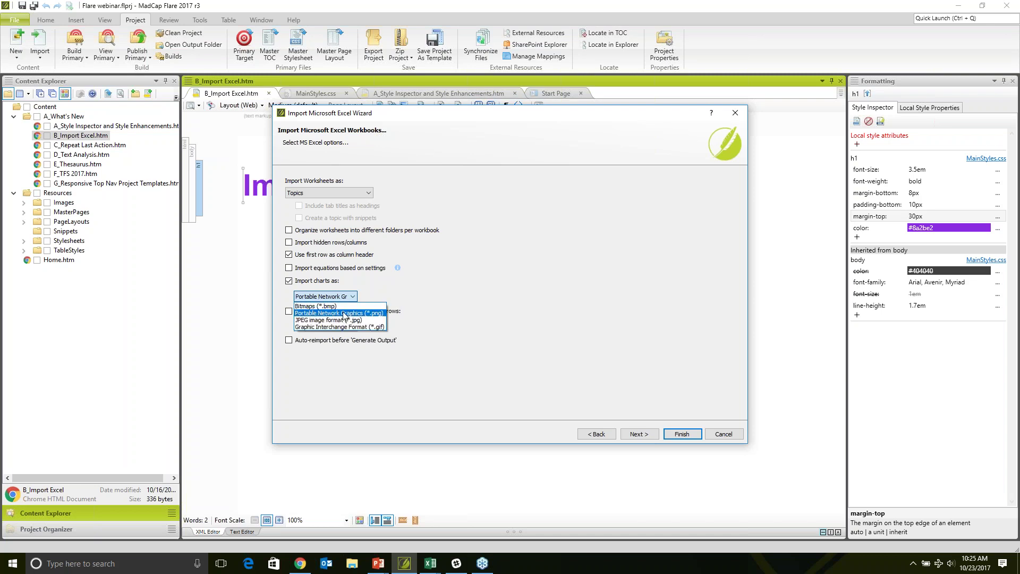
{"action": "left_click", "coordinate": [339, 316]}
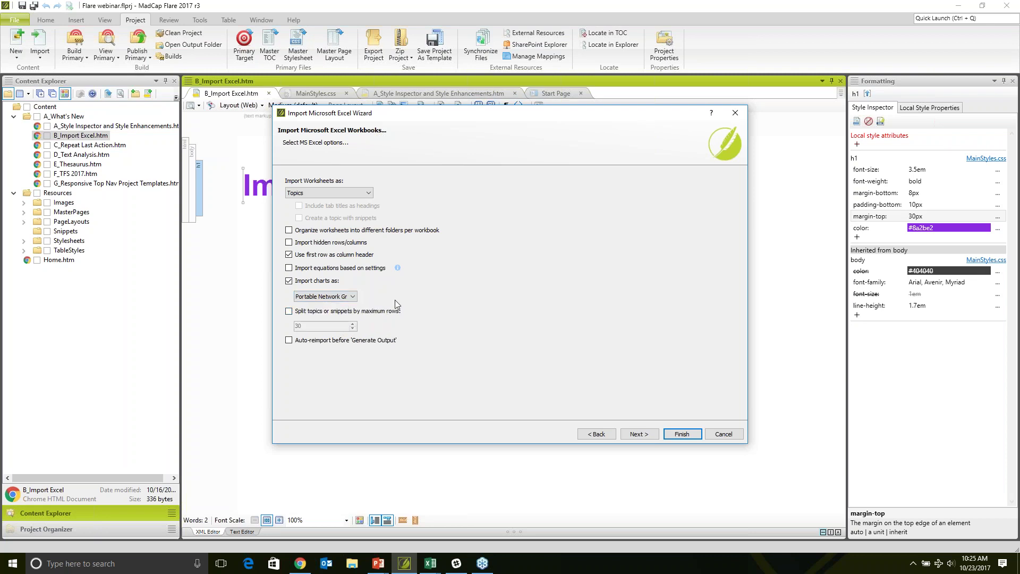
Try the split by maximum rows option and turn it off, enable auto-reimport before Generate Output, and continue to the stylesheet options
{"action": "left_click", "coordinate": [291, 313]}
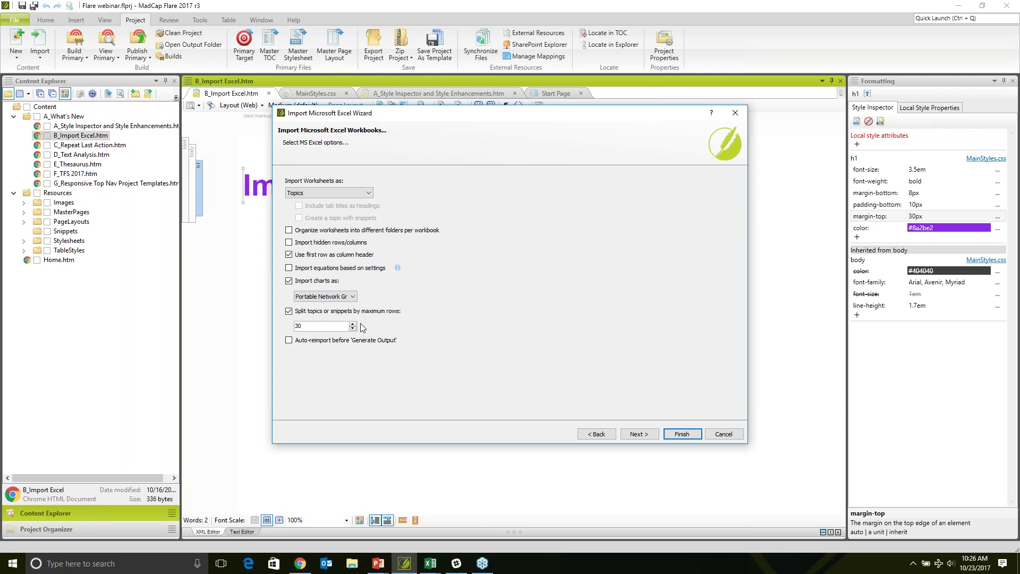
{"action": "left_click", "coordinate": [290, 311]}
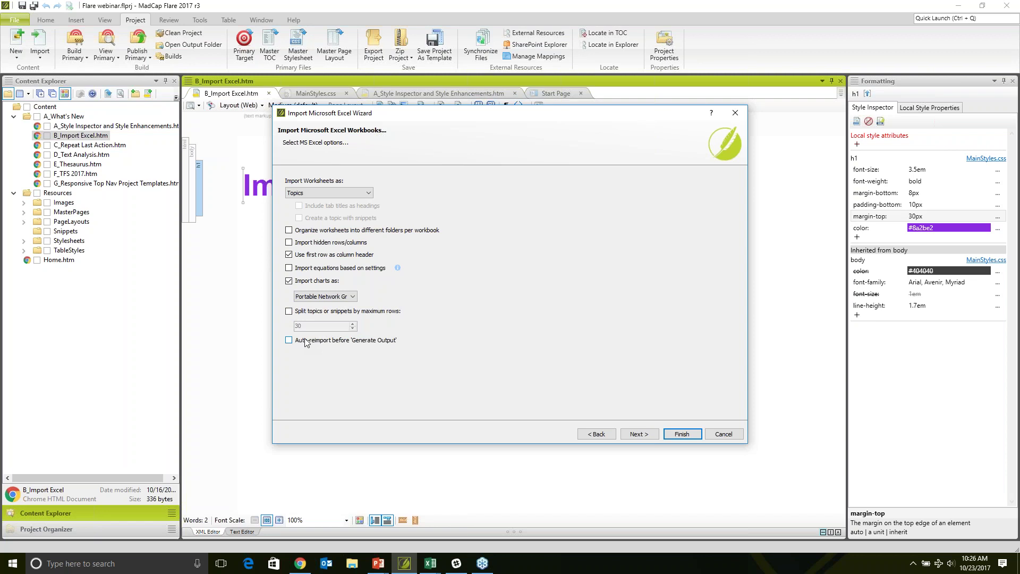
{"action": "left_click", "coordinate": [289, 341]}
{"action": "left_click", "coordinate": [640, 434]}
{"action": "left_click", "coordinate": [597, 434]}
{"action": "left_click", "coordinate": [635, 438]}
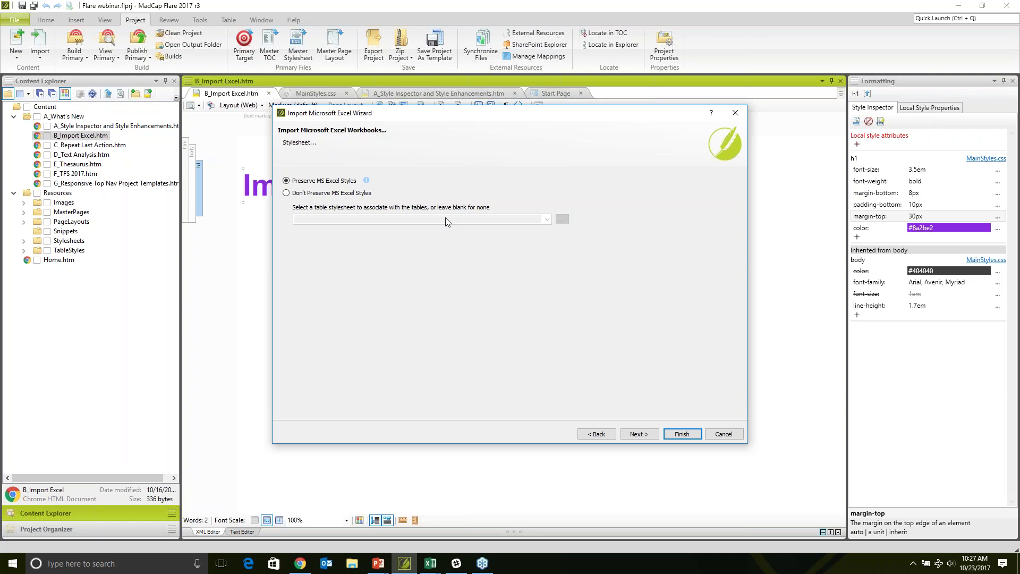
Choose not to preserve the MS Excel styles and associate the BlueTheme table stylesheet with the imported tables
{"action": "left_click", "coordinate": [299, 193]}
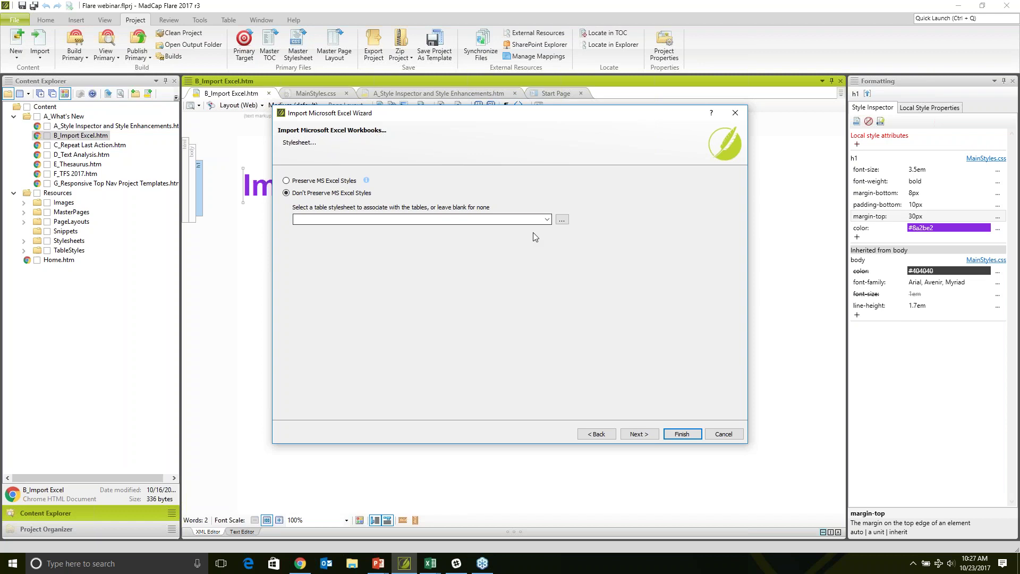
{"action": "left_click", "coordinate": [562, 220]}
{"action": "left_click", "coordinate": [422, 198]}
{"action": "left_click", "coordinate": [692, 390]}
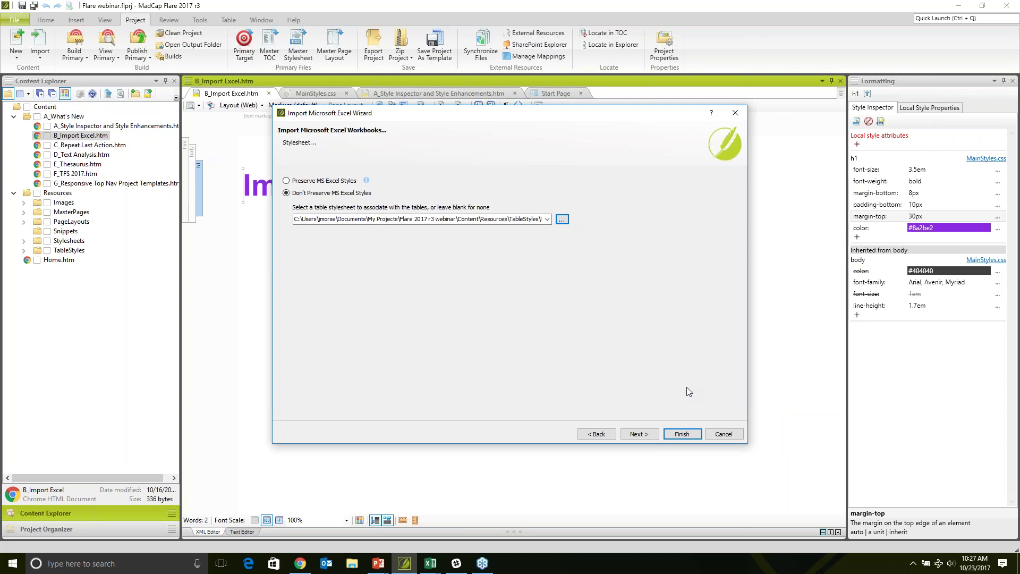
Exclude the DIFFERENCE column (E) of the Personnel Expenses worksheet, finish the import and accept the generated documents
{"action": "left_click", "coordinate": [639, 434]}
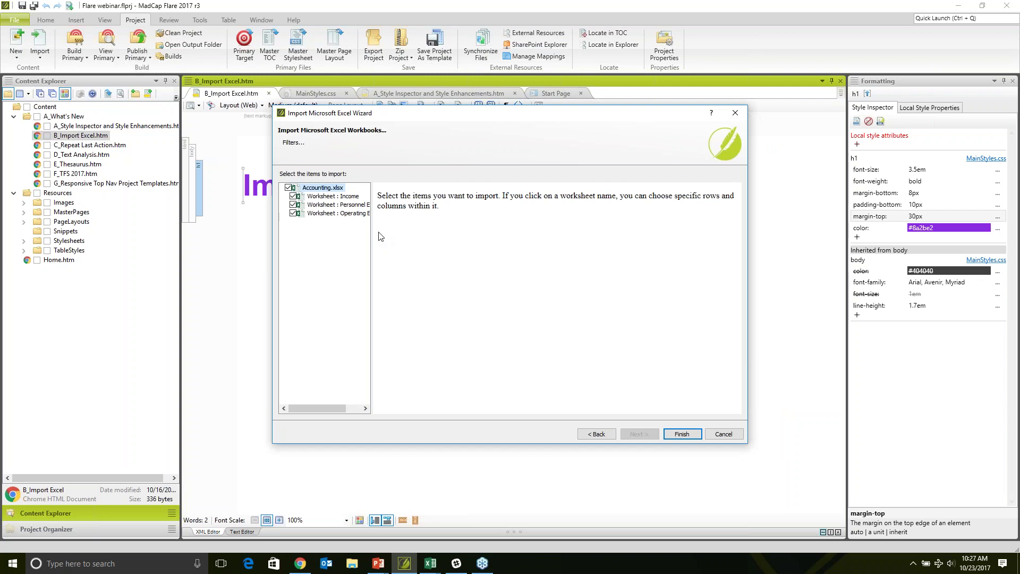
{"action": "left_click", "coordinate": [326, 200]}
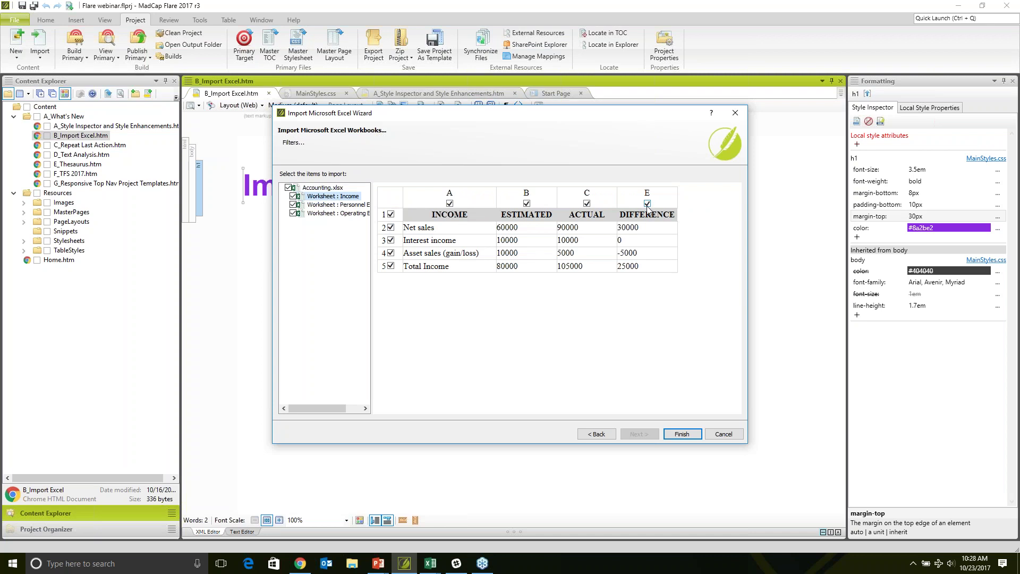
{"action": "left_click", "coordinate": [345, 205]}
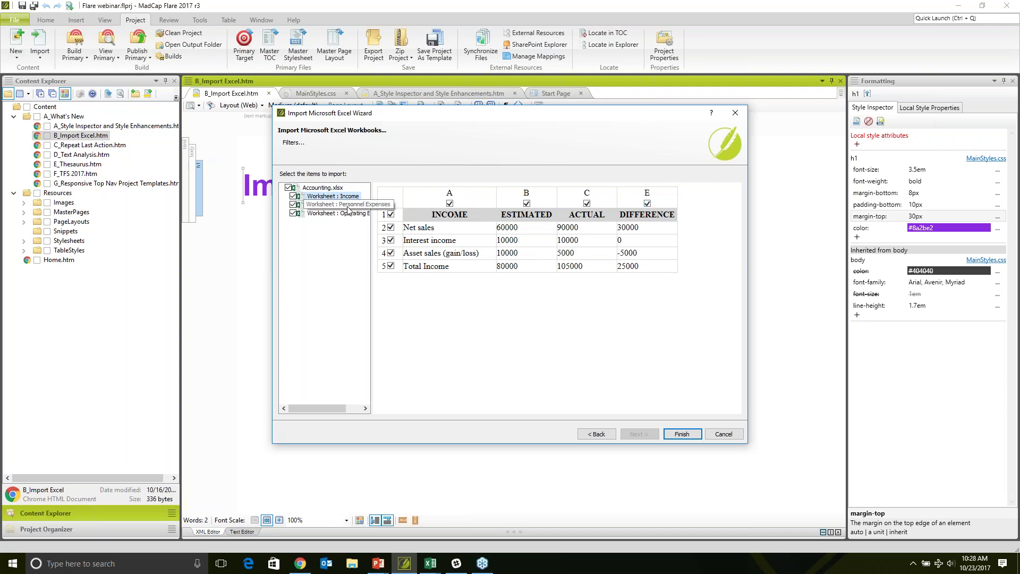
{"action": "left_click", "coordinate": [653, 203]}
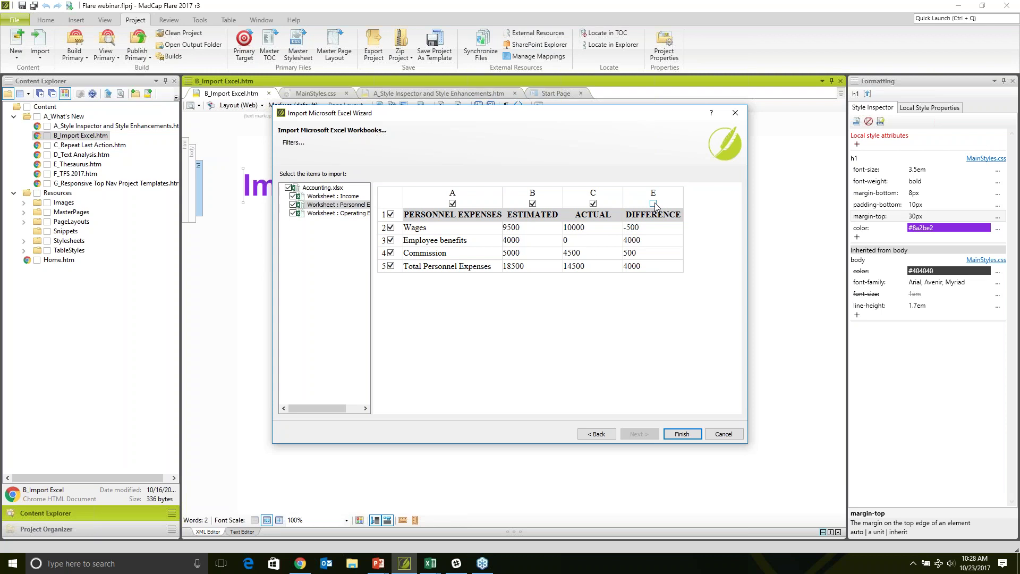
{"action": "left_click", "coordinate": [682, 434]}
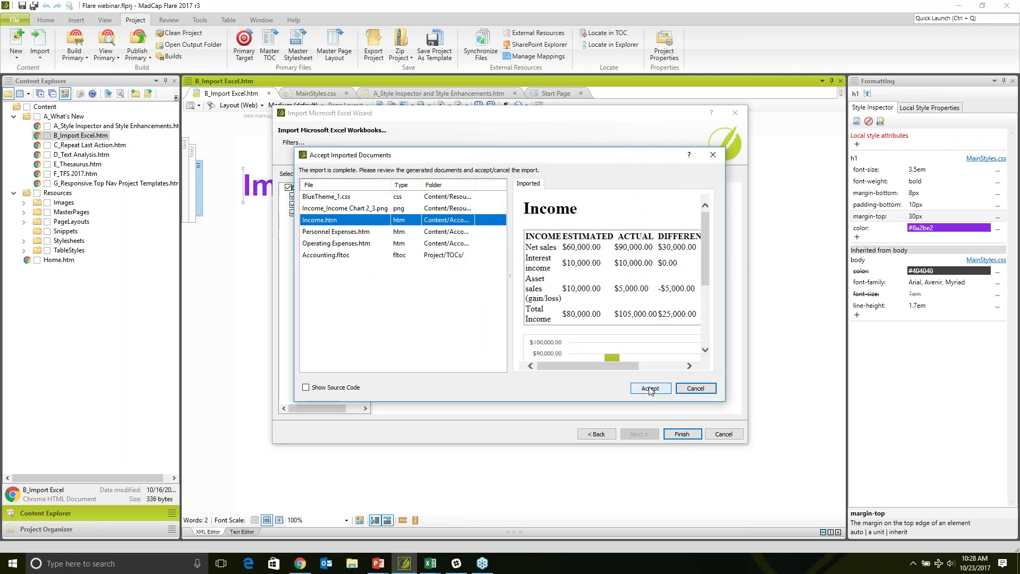
{"action": "left_click", "coordinate": [649, 389]}
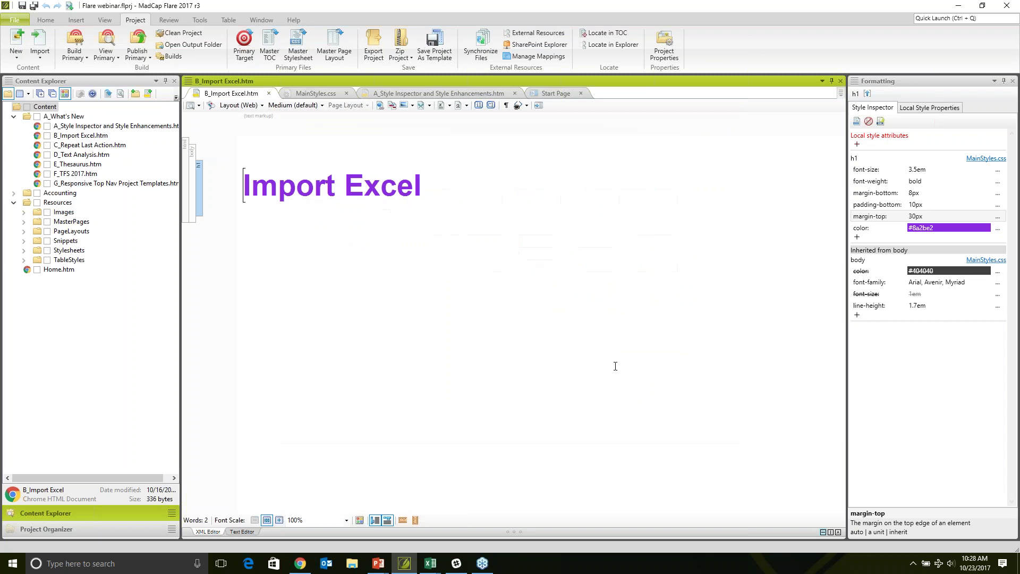
Open the Income, Operating Expenses and Personnel Expenses topics in the Accounting folder and examine their tables and the Income chart
{"action": "left_click", "coordinate": [13, 195]}
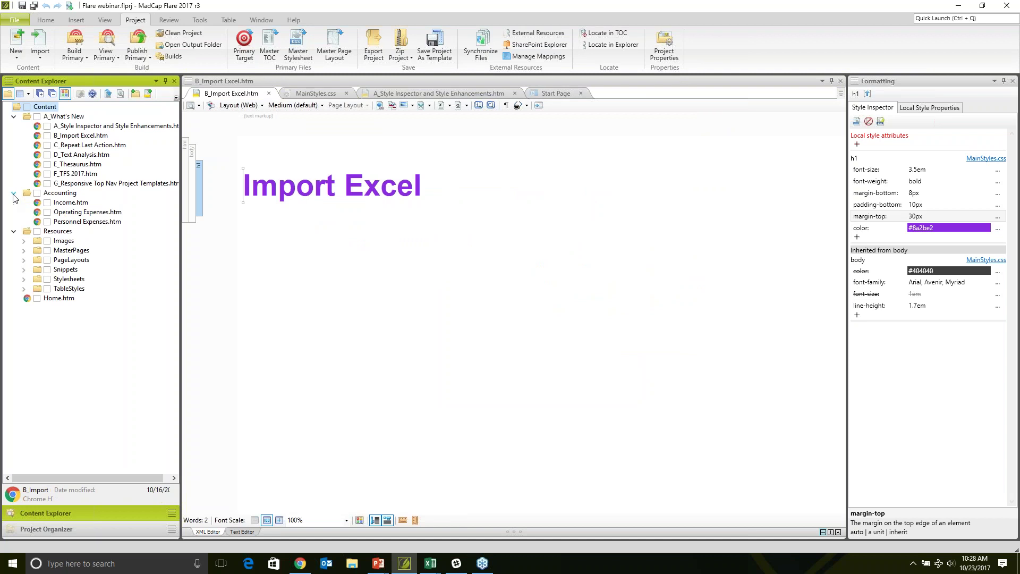
{"action": "double_click", "coordinate": [70, 202]}
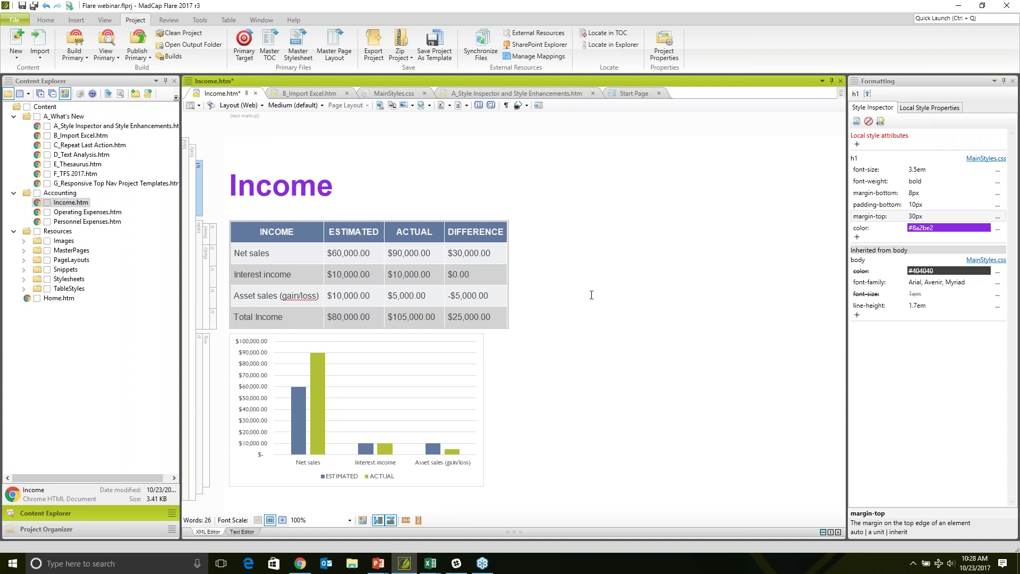
{"action": "mouse_move", "coordinate": [477, 480]}
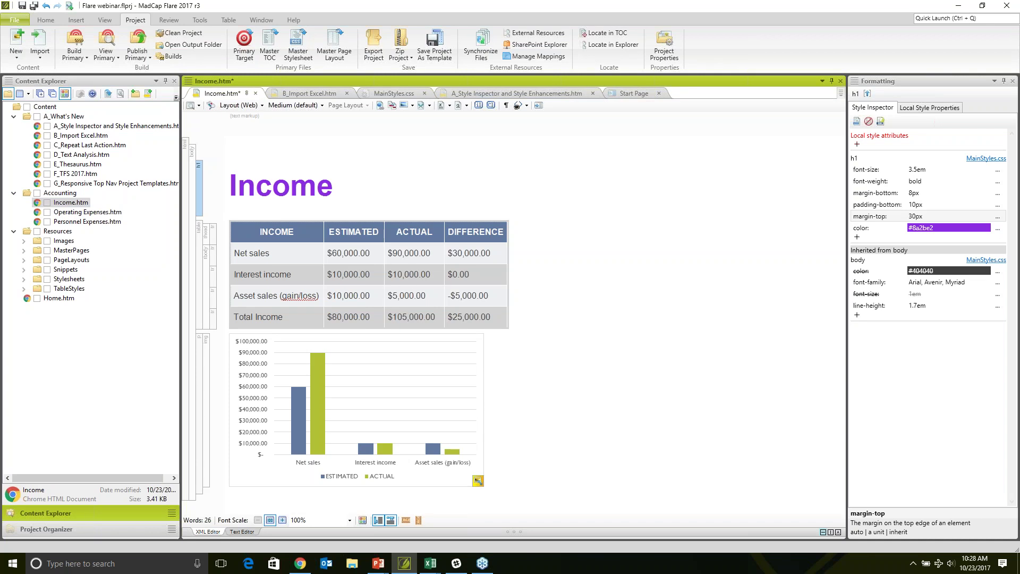
{"action": "left_click", "coordinate": [366, 365]}
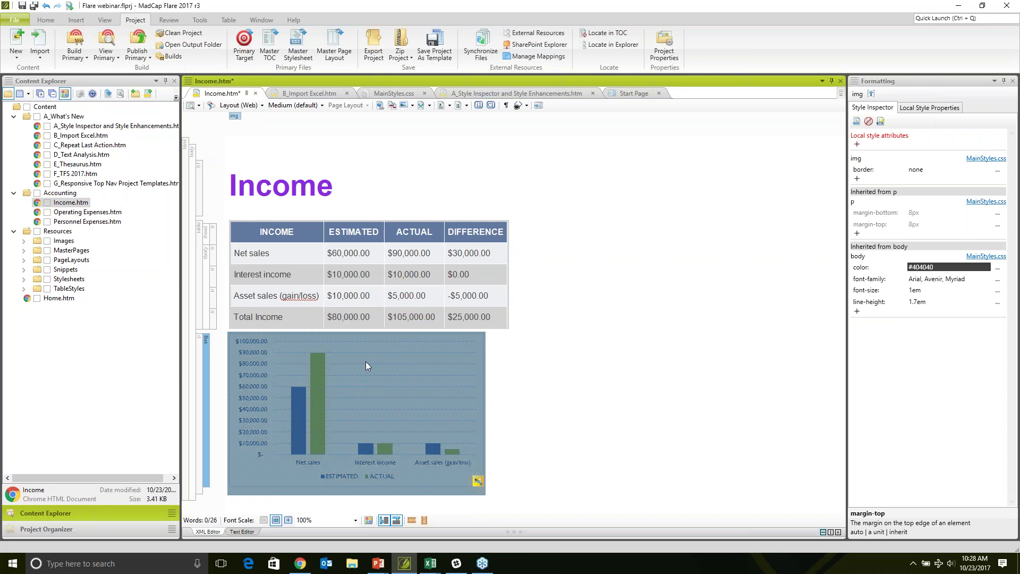
{"action": "left_click", "coordinate": [563, 358]}
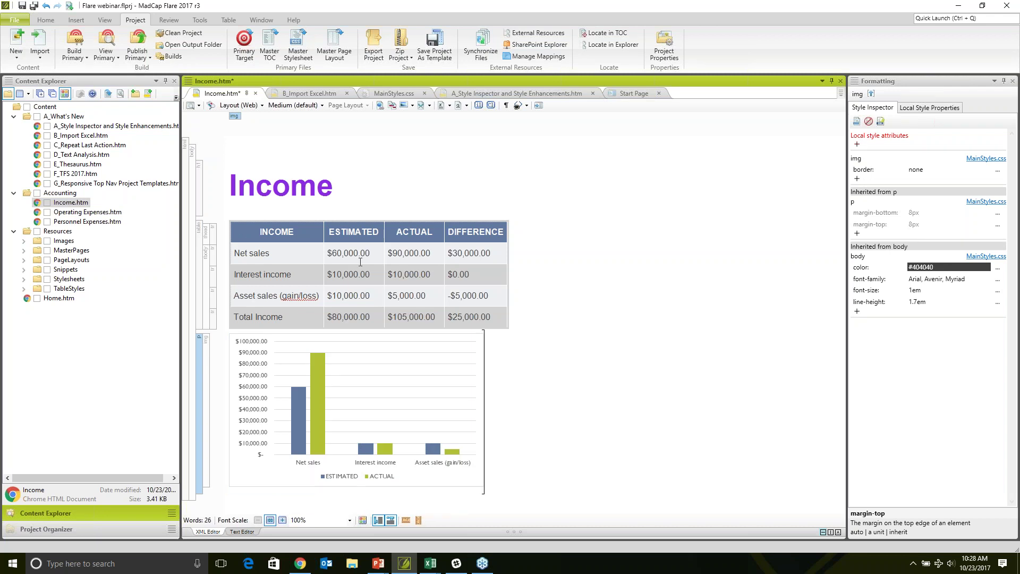
{"action": "double_click", "coordinate": [92, 213]}
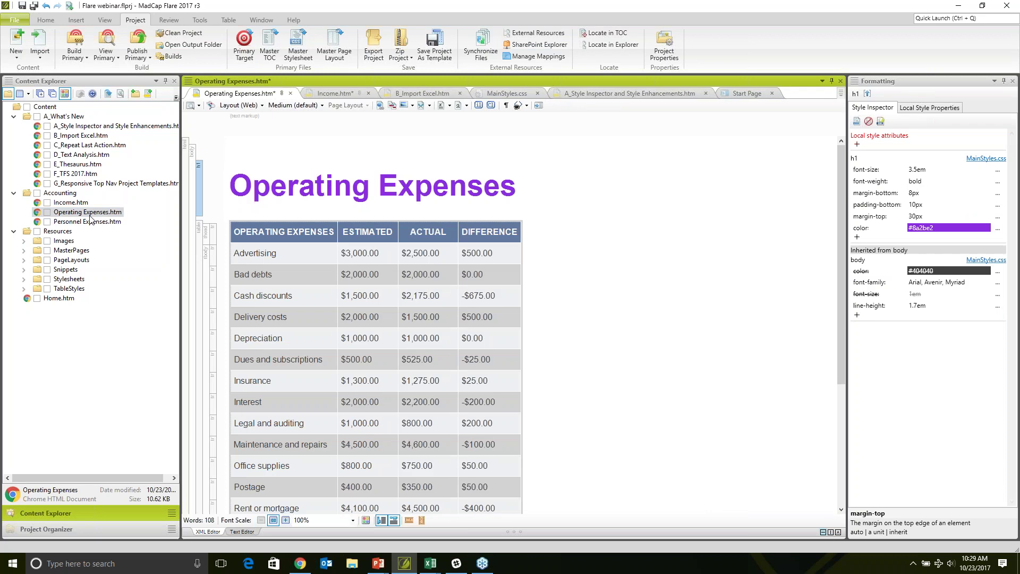
{"action": "left_click", "coordinate": [88, 221]}
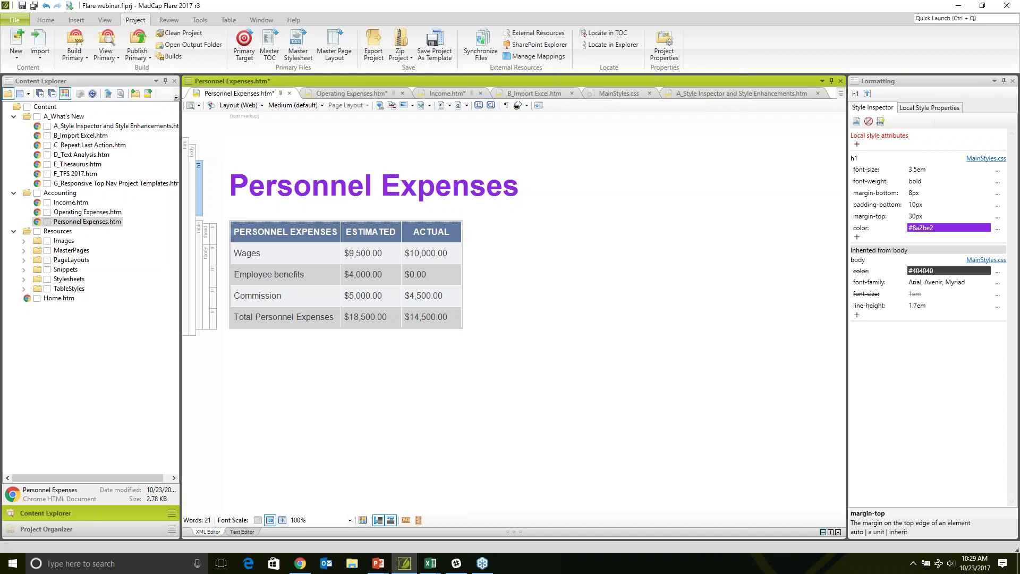
{"action": "left_click", "coordinate": [382, 296]}
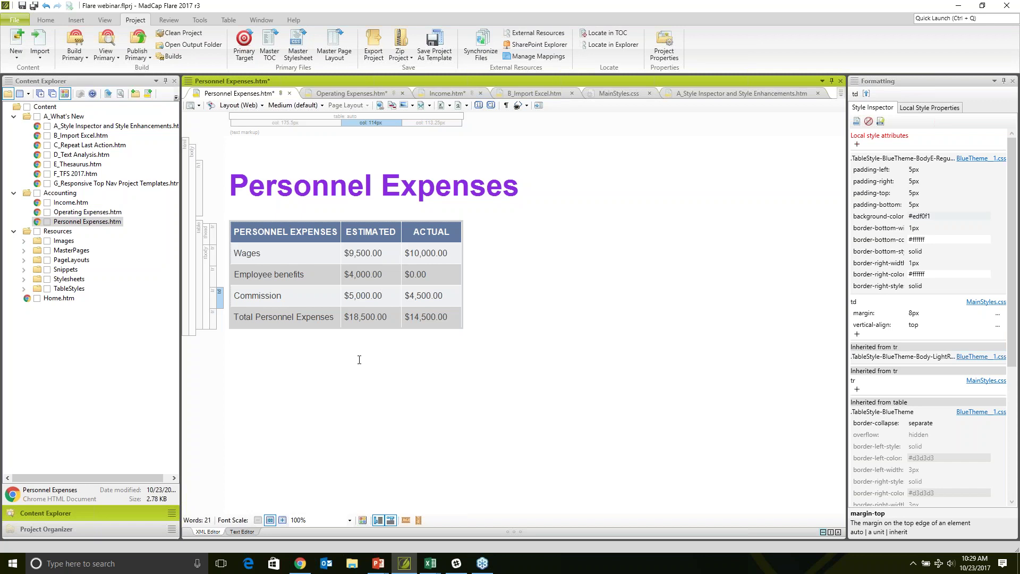
{"action": "left_click", "coordinate": [359, 360]}
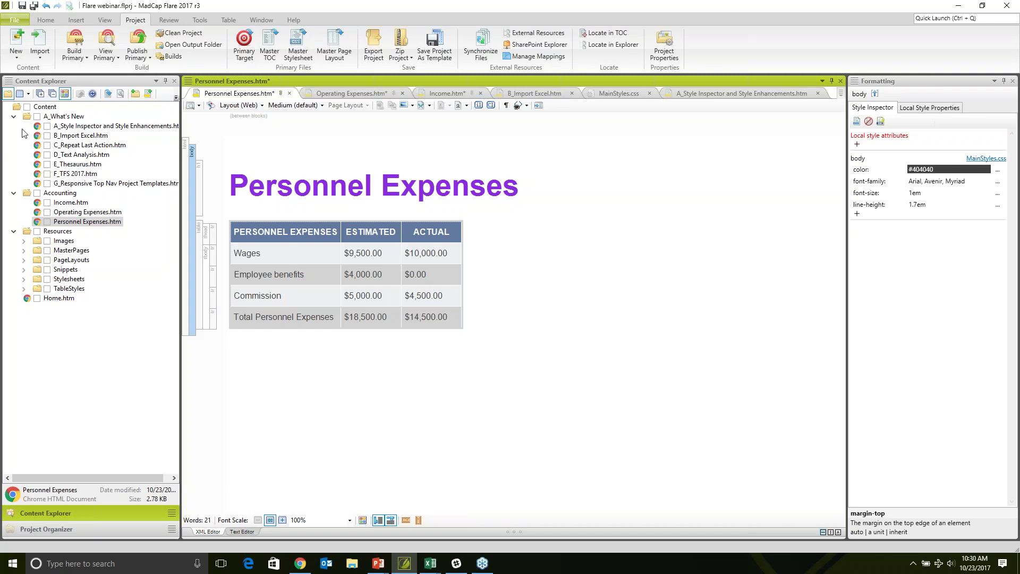
Start an Excel workbook import into the current project with inventory list 2.xlsx as the source file
{"action": "left_click", "coordinate": [42, 59]}
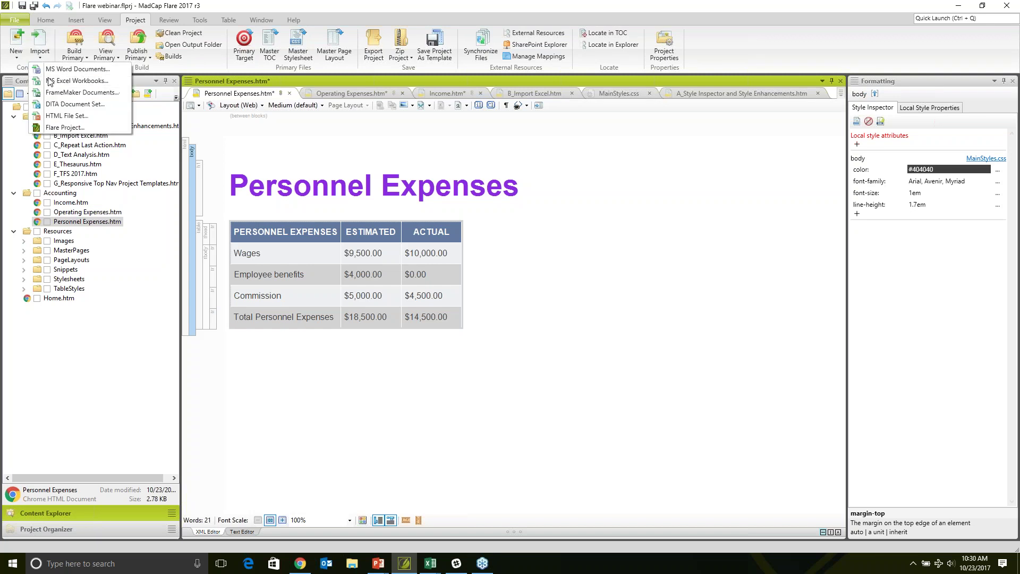
{"action": "left_click", "coordinate": [50, 81]}
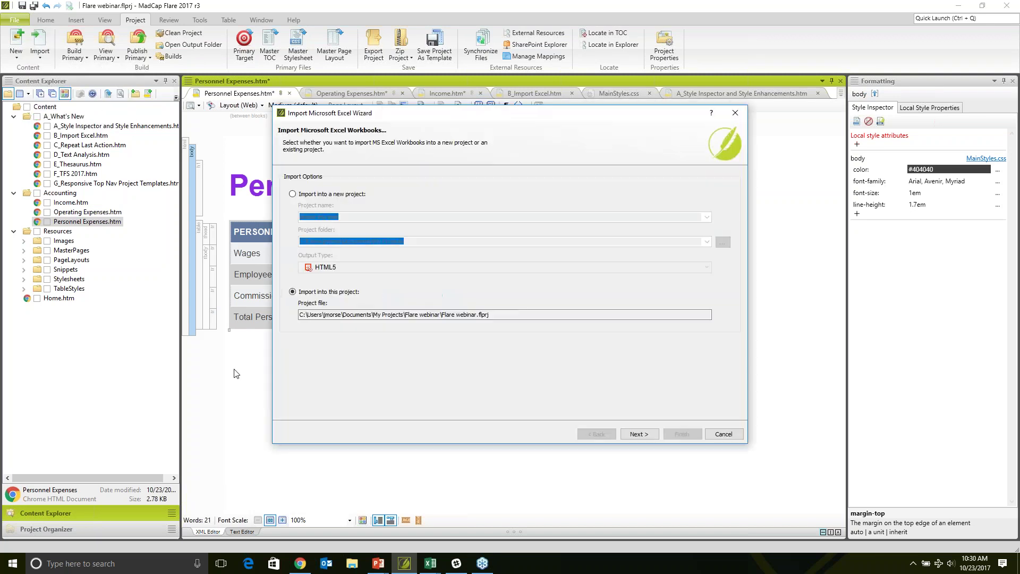
{"action": "left_click", "coordinate": [648, 434]}
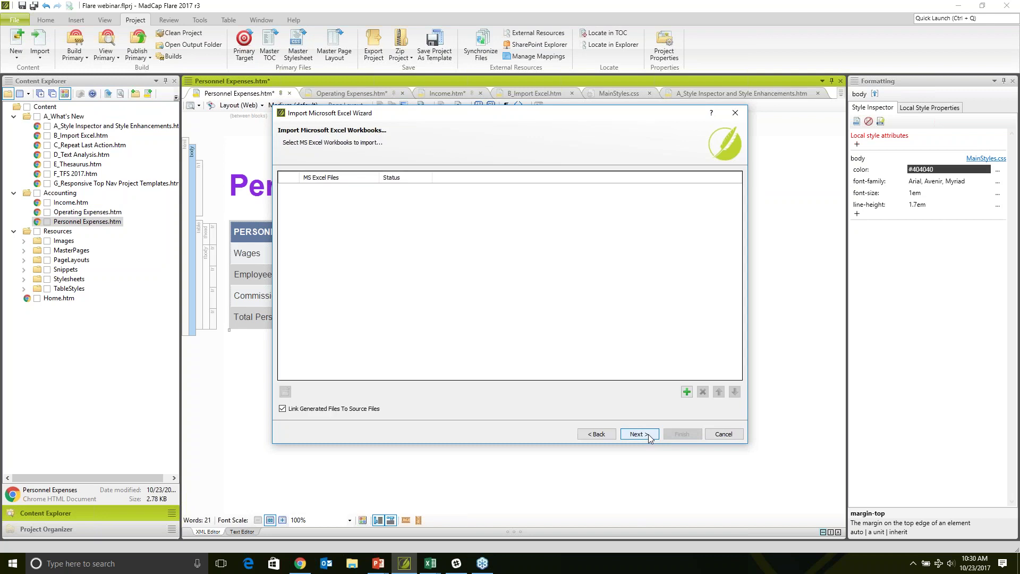
{"action": "left_click", "coordinate": [687, 391]}
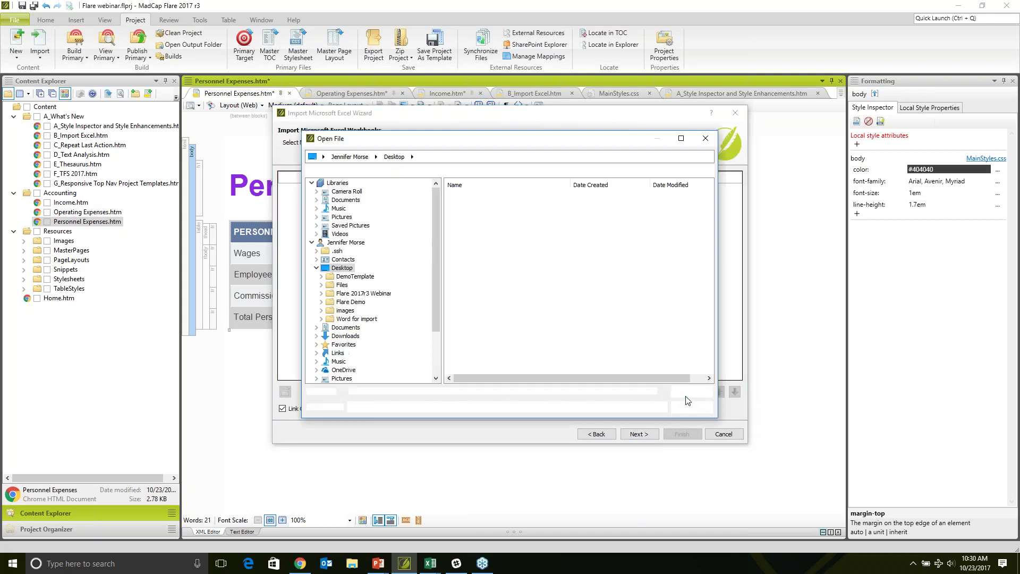
{"action": "left_click", "coordinate": [481, 296]}
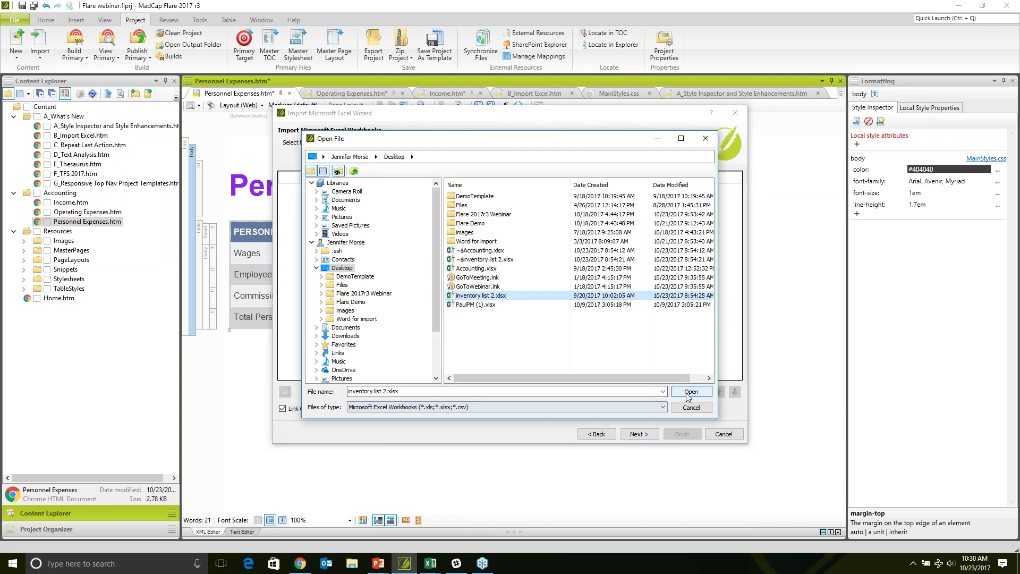
{"action": "left_click", "coordinate": [691, 392]}
Import the worksheets as snippets, enable auto-reimport before Generate Output, and continue to the stylesheet options
{"action": "left_click", "coordinate": [647, 434]}
{"action": "left_click", "coordinate": [364, 194]}
{"action": "left_click", "coordinate": [353, 210]}
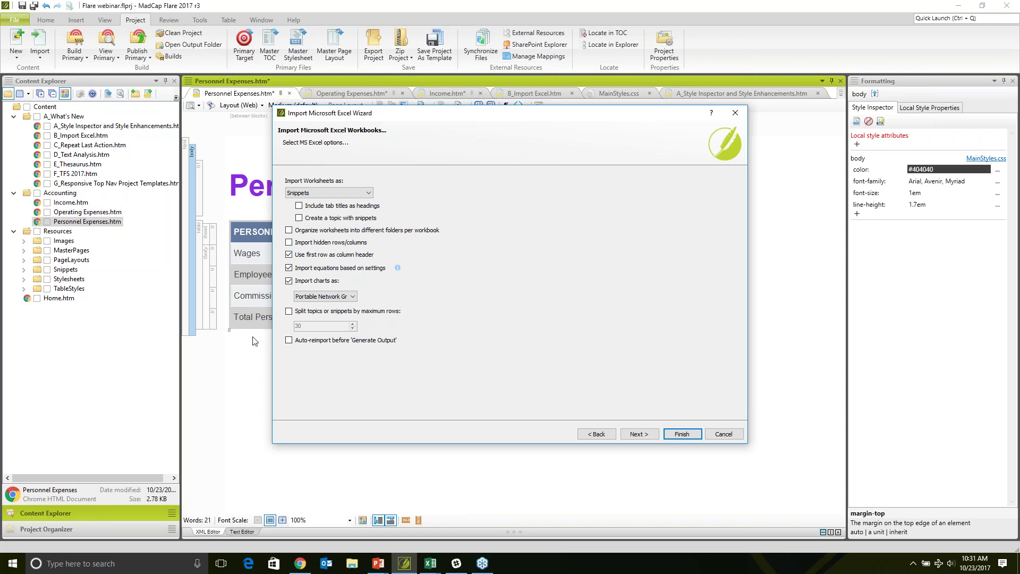
{"action": "left_click", "coordinate": [288, 341]}
{"action": "left_click", "coordinate": [639, 433]}
Choose not to preserve the MS Excel styles and associate the PatternedRows table stylesheet with the imported tables
{"action": "left_click", "coordinate": [366, 194]}
{"action": "left_click", "coordinate": [563, 224]}
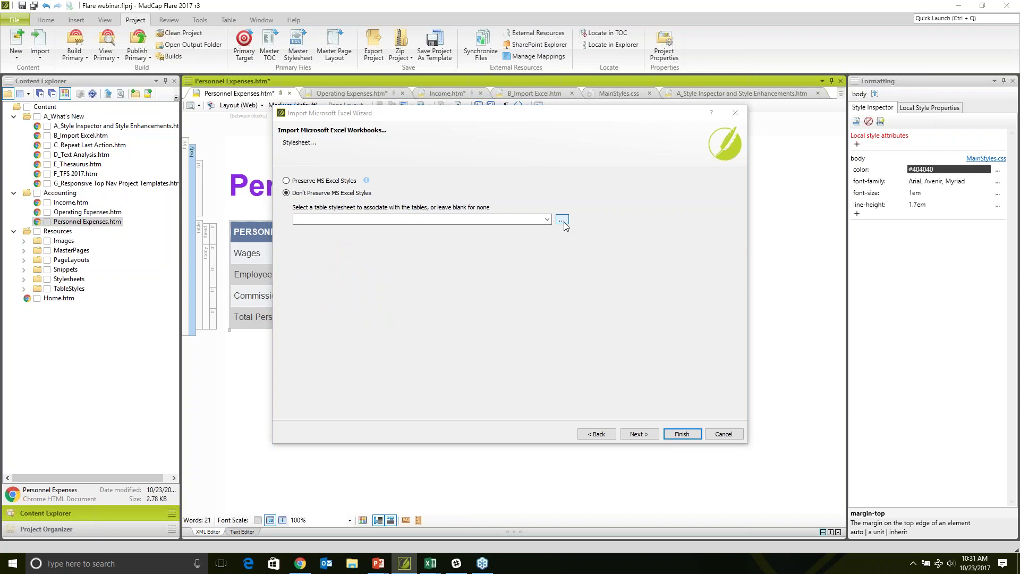
{"action": "left_click", "coordinate": [420, 206]}
{"action": "left_click", "coordinate": [709, 396]}
Finish the inventory list import and accept the generated documents
{"action": "left_click", "coordinate": [648, 434]}
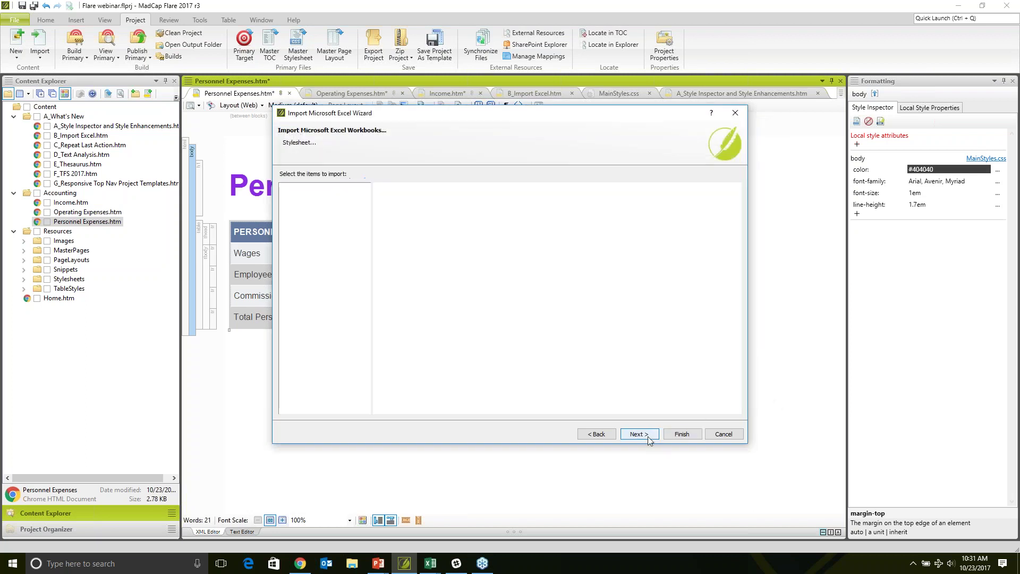
{"action": "left_click", "coordinate": [681, 434]}
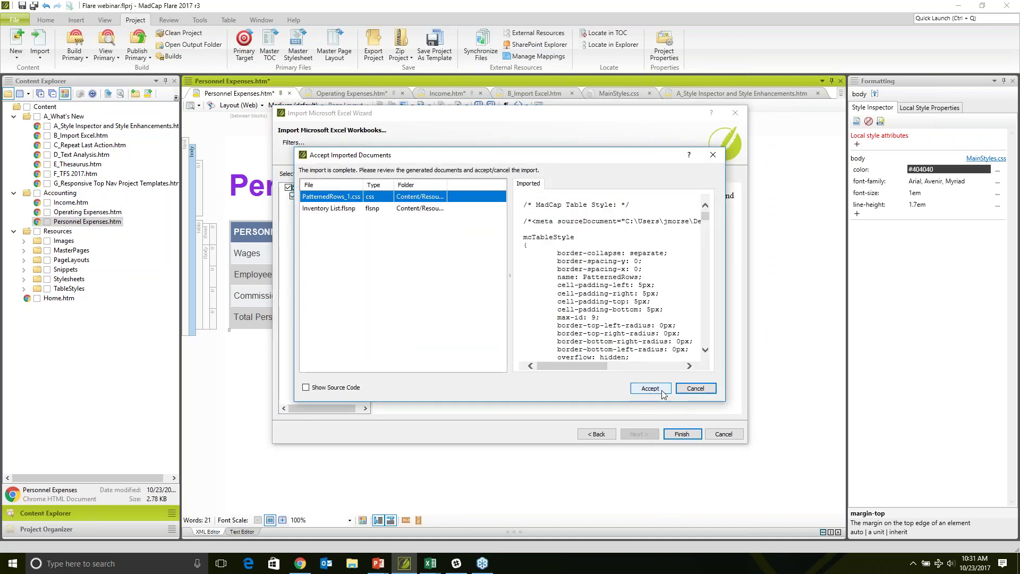
{"action": "left_click", "coordinate": [656, 389]}
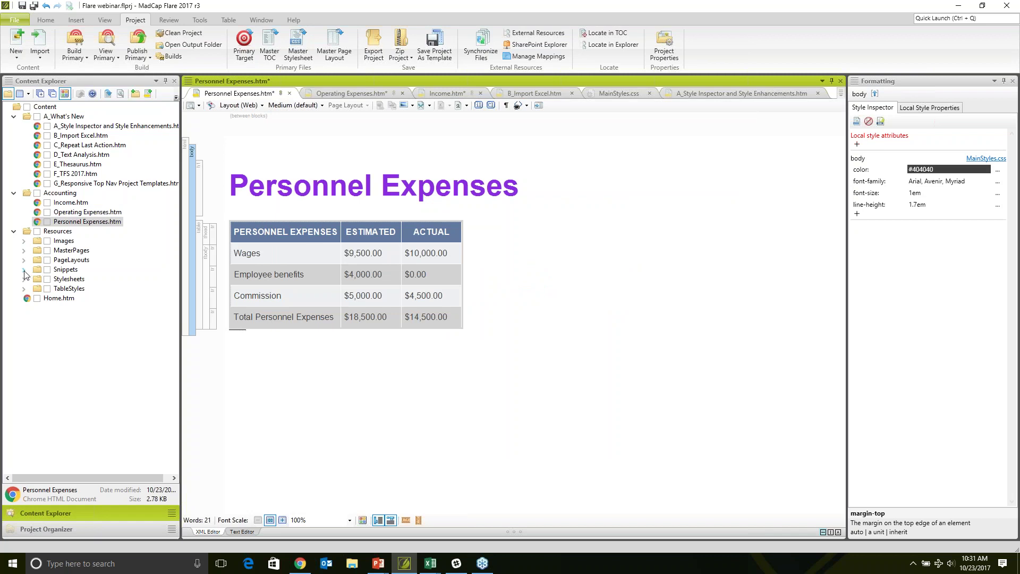
Open the imported Inventory List snippet from the inventory list 2 snippets folder to examine its table
{"action": "left_click", "coordinate": [24, 269]}
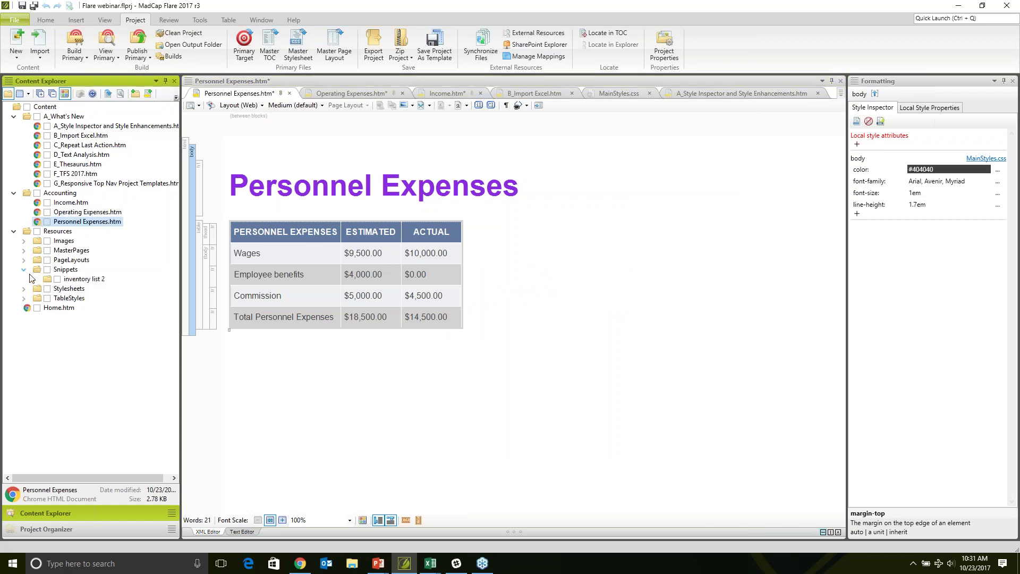
{"action": "left_click", "coordinate": [34, 279]}
{"action": "double_click", "coordinate": [87, 290]}
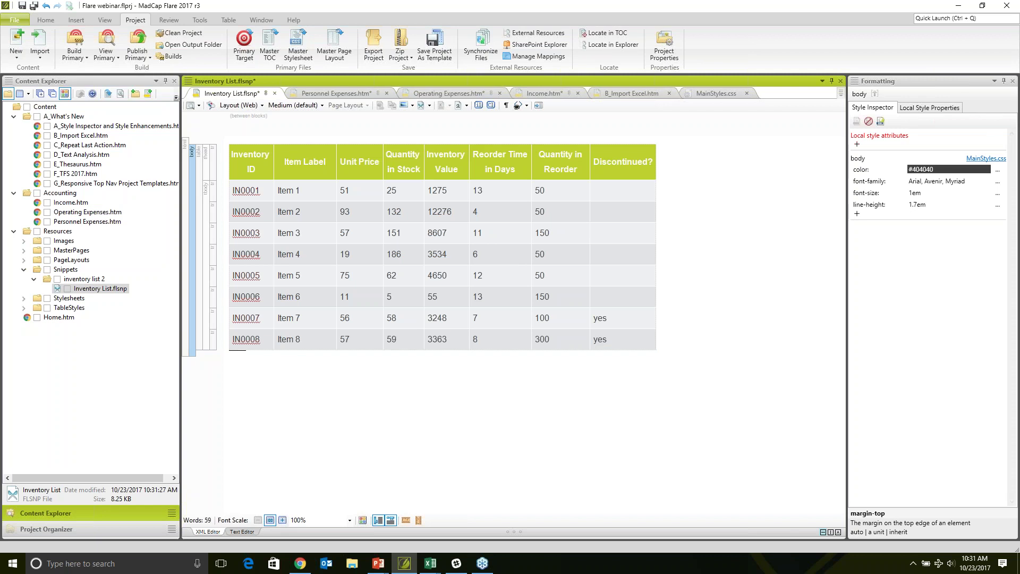
Insert the Inventory List snippet in a new paragraph below the Import Excel heading of the B_Import Excel topic
{"action": "left_click", "coordinate": [634, 93]}
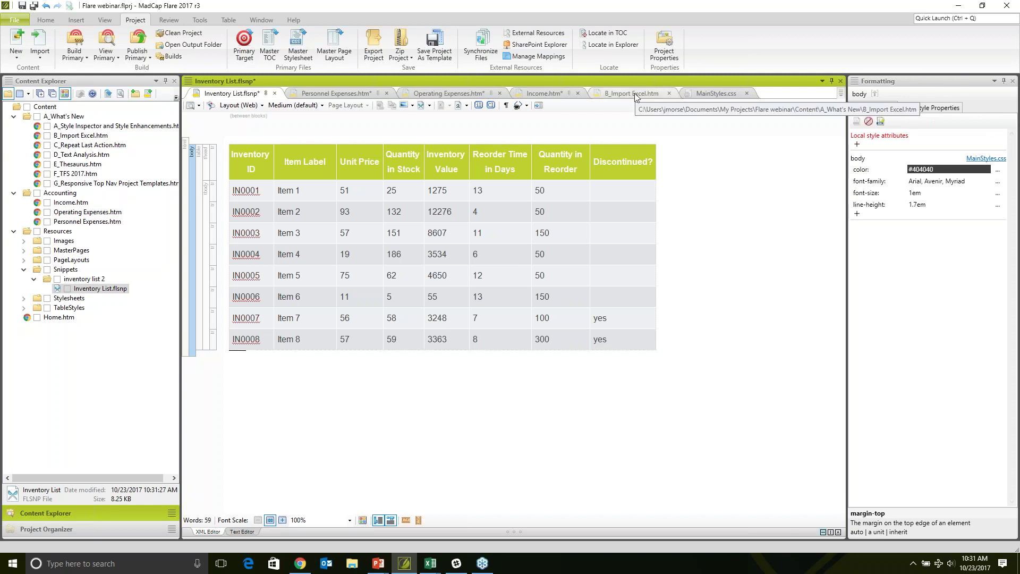
{"action": "left_click", "coordinate": [437, 179]}
{"action": "key", "text": "Return"}
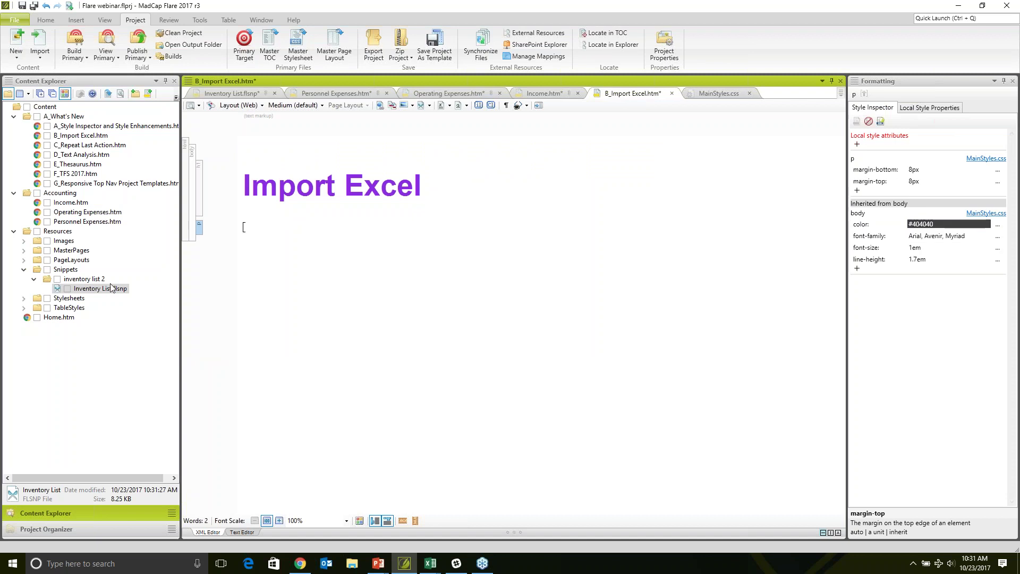
{"action": "left_click_drag", "start_coordinate": [106, 293], "coordinate": [244, 227]}
{"action": "left_click", "coordinate": [327, 188]}
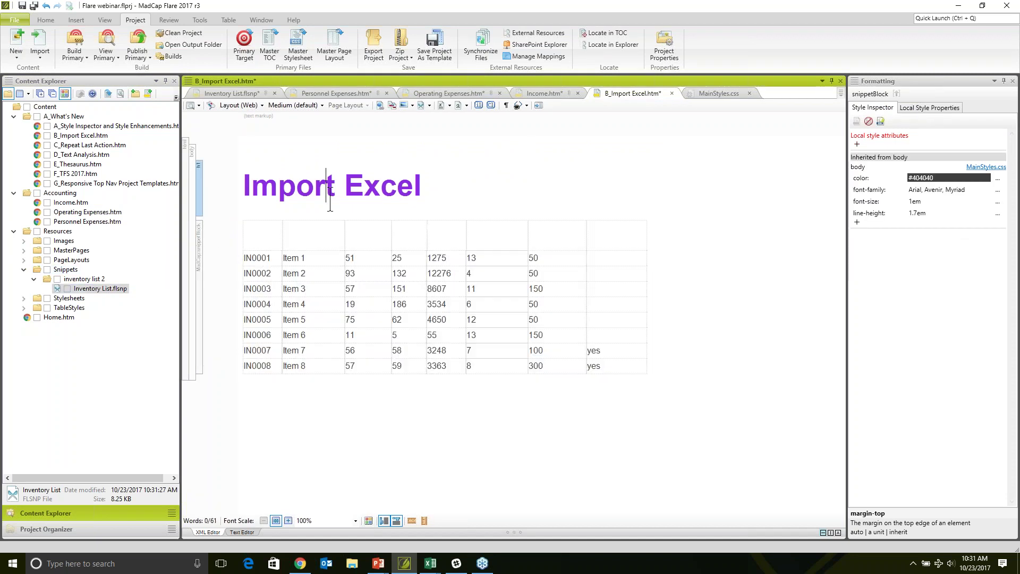
Save all open files, saving the imported documents with their links to the source workbooks kept
{"action": "key", "text": "ctrl+s"}
{"action": "key", "text": "ctrl+shift+s"}
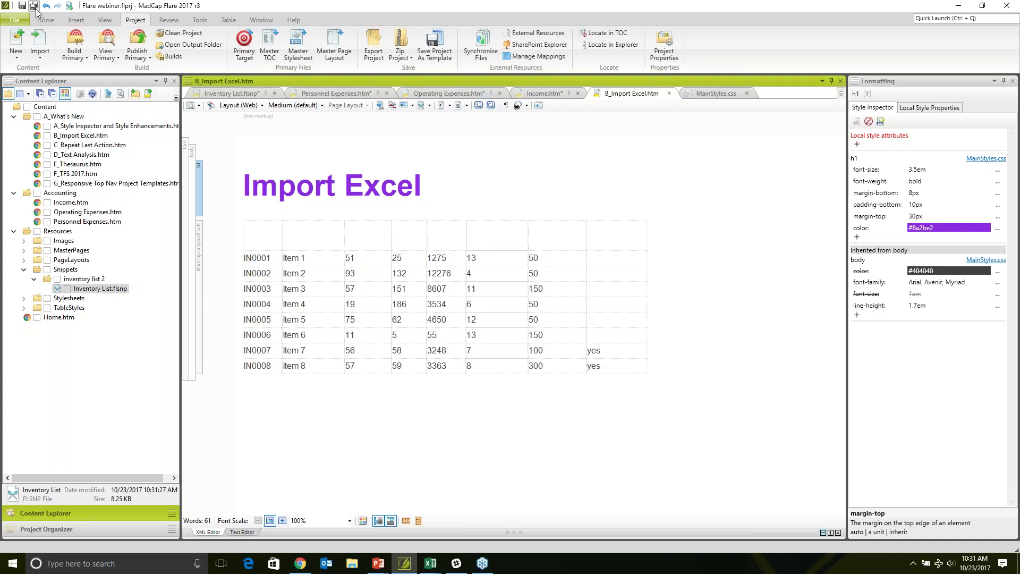
{"action": "left_click", "coordinate": [565, 323]}
{"action": "left_click", "coordinate": [565, 325]}
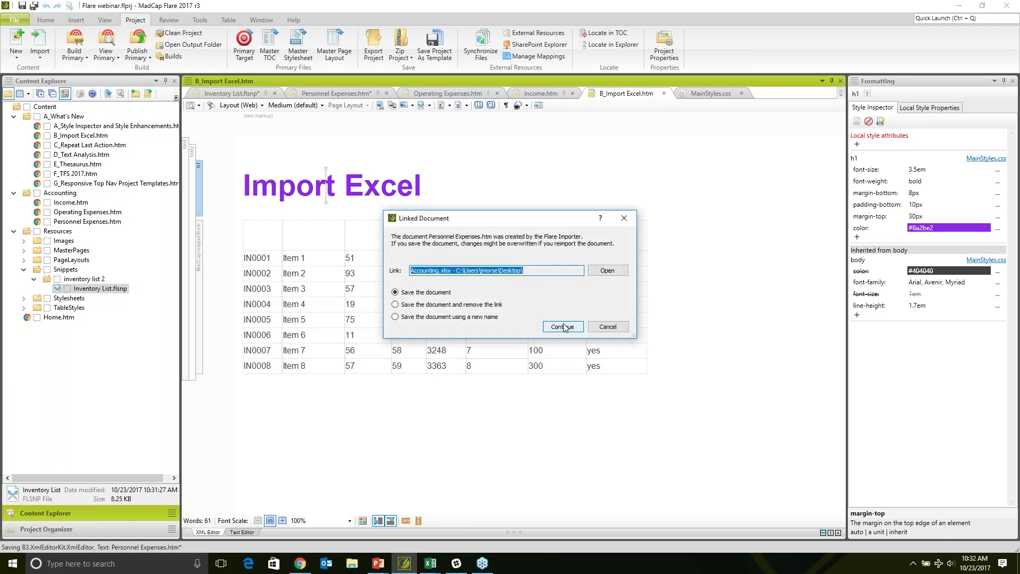
{"action": "left_click", "coordinate": [563, 326]}
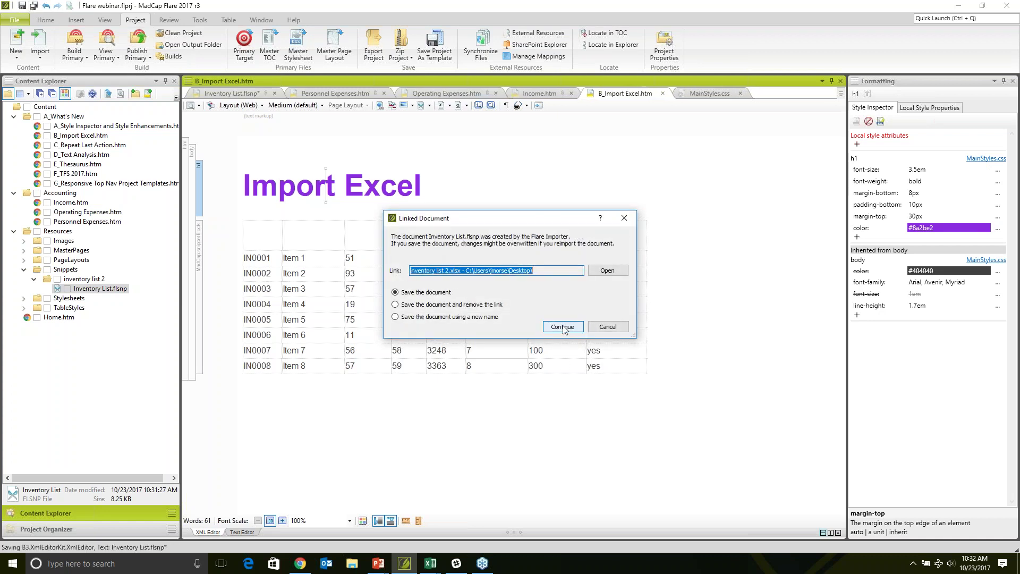
{"action": "left_click", "coordinate": [562, 325]}
{"action": "left_click", "coordinate": [685, 369]}
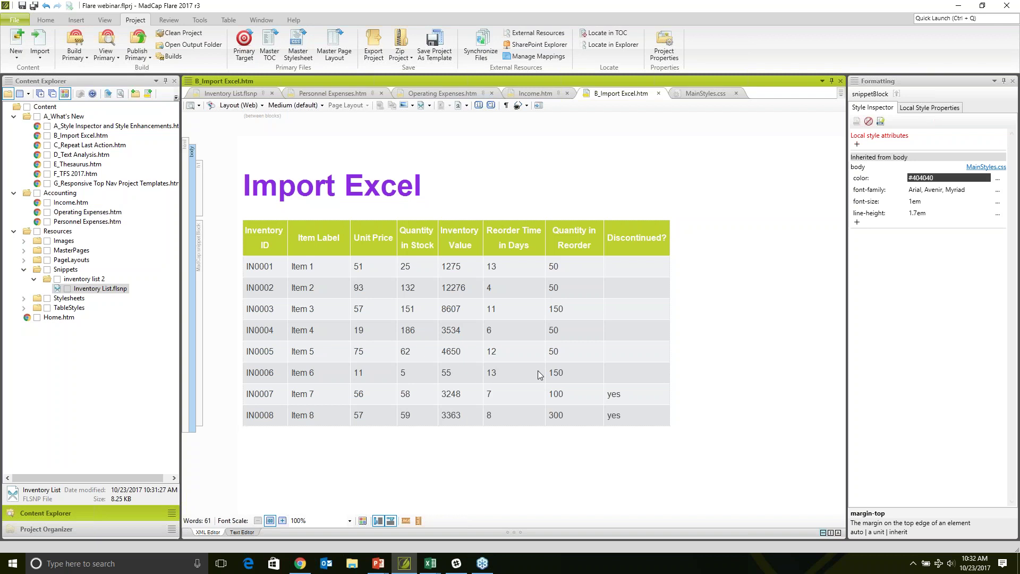
Switch to Accounting.xlsx in Excel, set the ACTUAL value of Net sales (C2) to 100000 and save the workbook
{"action": "mouse_move", "coordinate": [434, 568]}
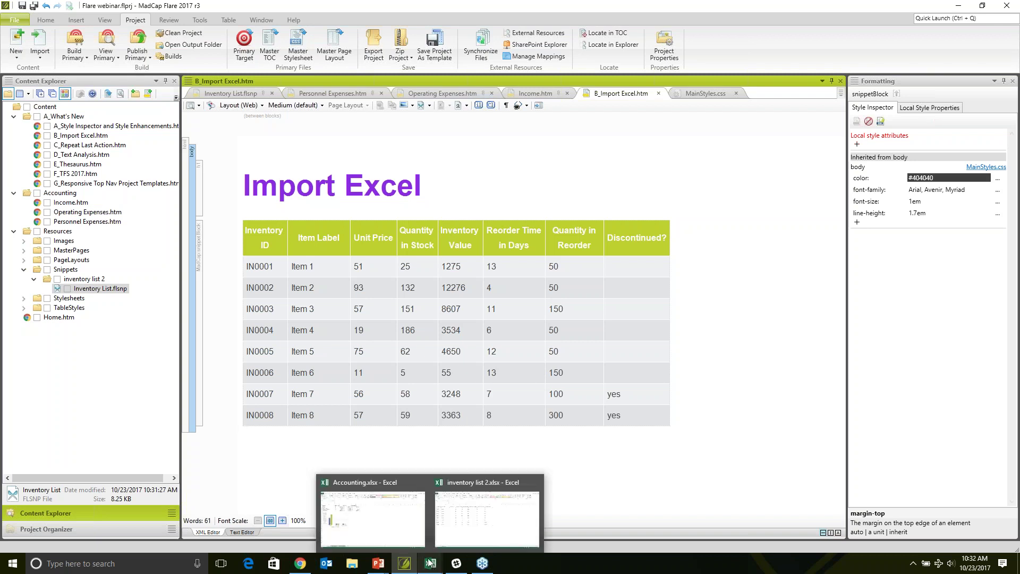
{"action": "left_click", "coordinate": [424, 540]}
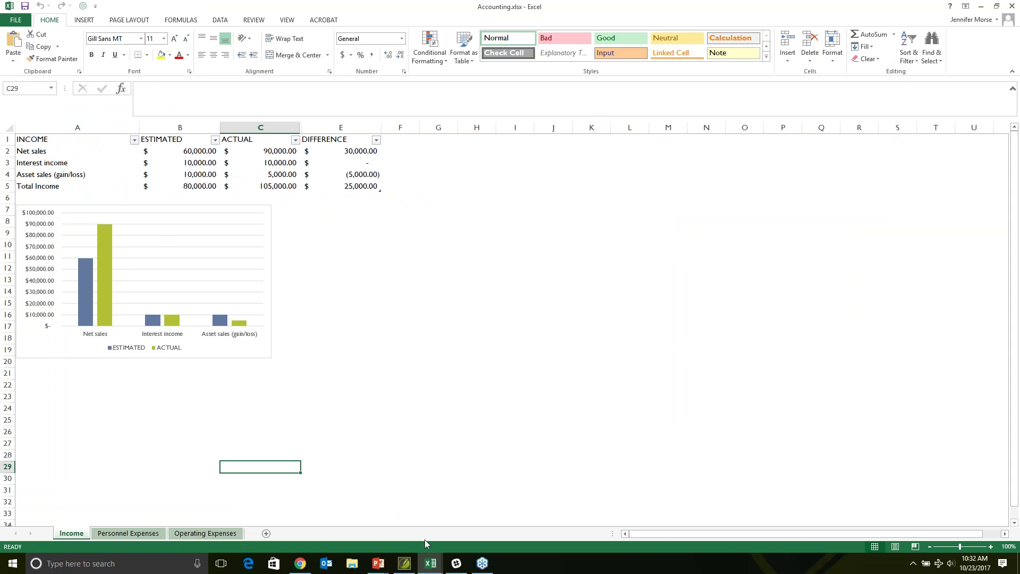
{"action": "left_click", "coordinate": [273, 152]}
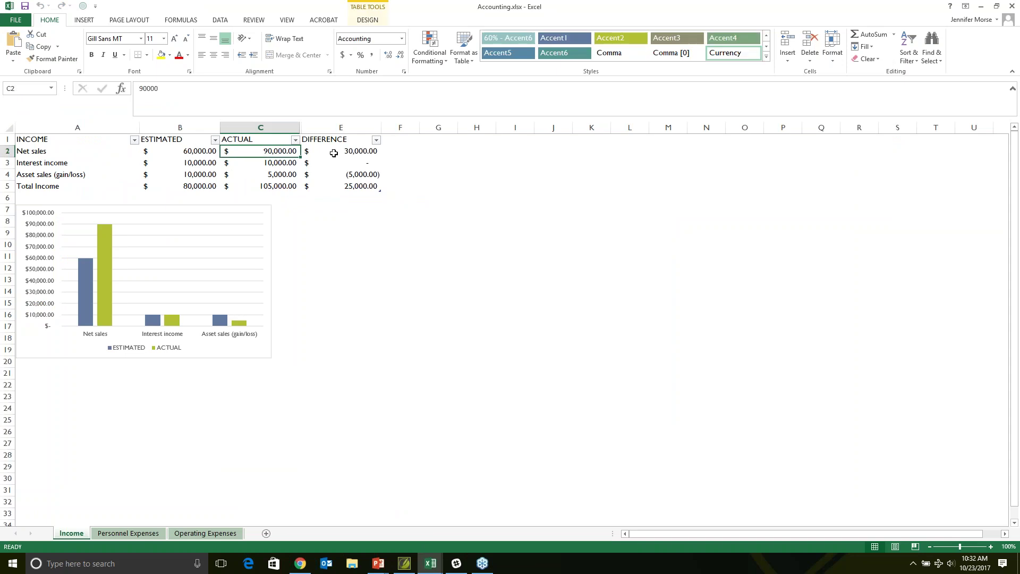
{"action": "type", "text": "100000"}
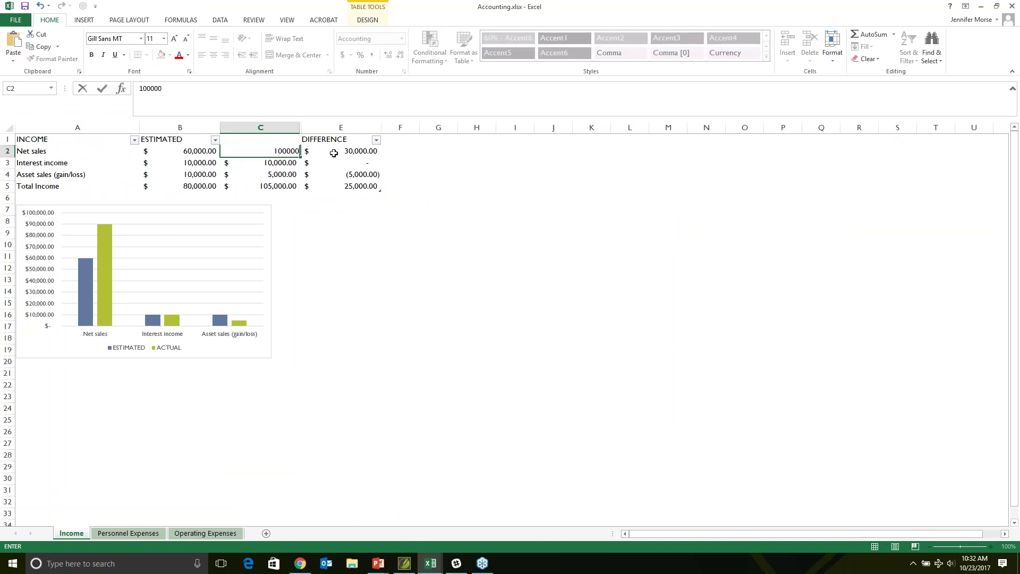
{"action": "key", "text": "Return"}
{"action": "mouse_move", "coordinate": [104, 268]}
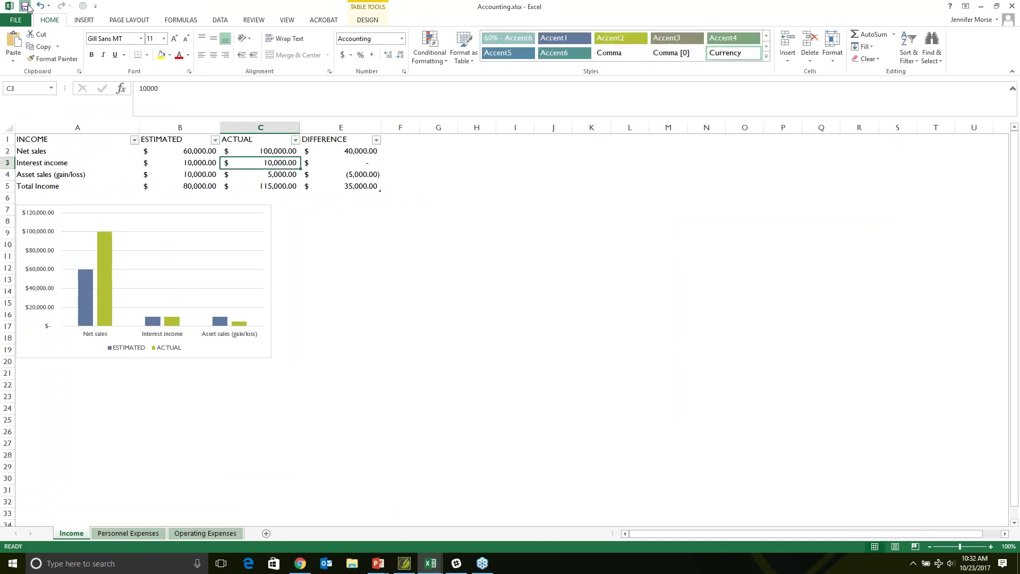
Switch back to Flare, view the Income topic, and open the Accounting import file from the project's Imports folder
{"action": "left_click", "coordinate": [404, 563]}
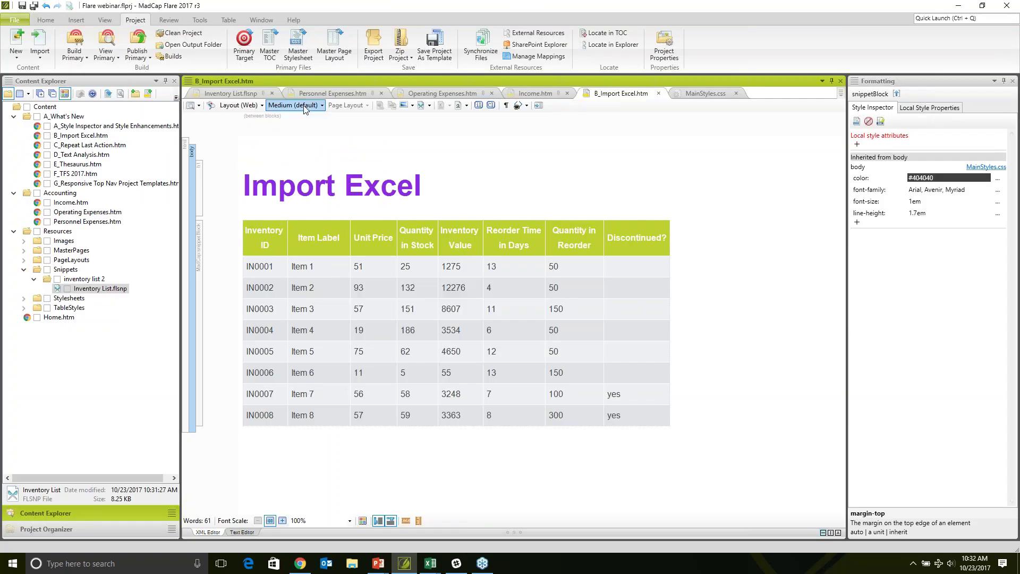
{"action": "double_click", "coordinate": [67, 203]}
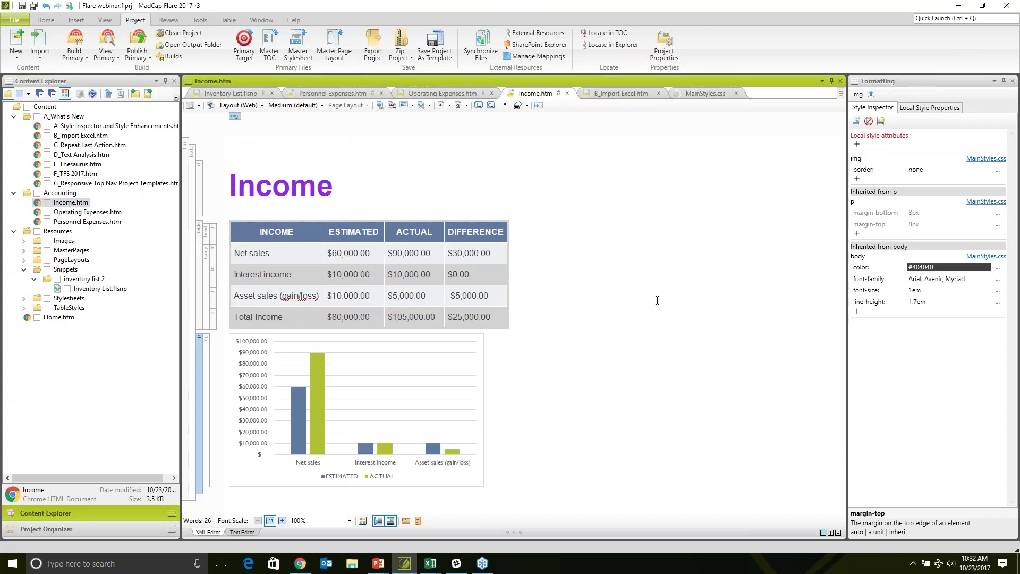
{"action": "left_click", "coordinate": [118, 533]}
{"action": "left_click", "coordinate": [14, 164]}
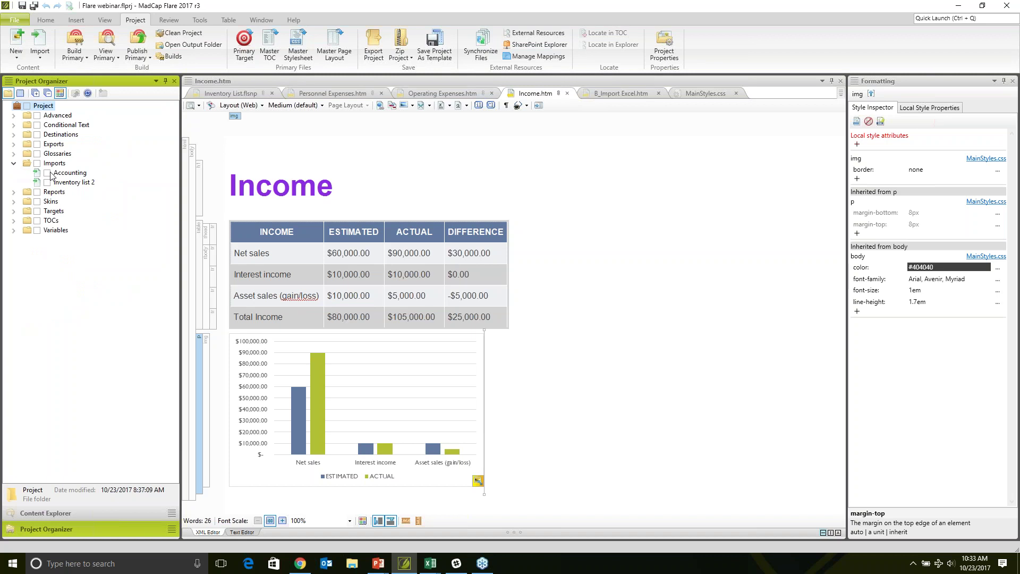
{"action": "left_click", "coordinate": [63, 174]}
{"action": "double_click", "coordinate": [63, 173]}
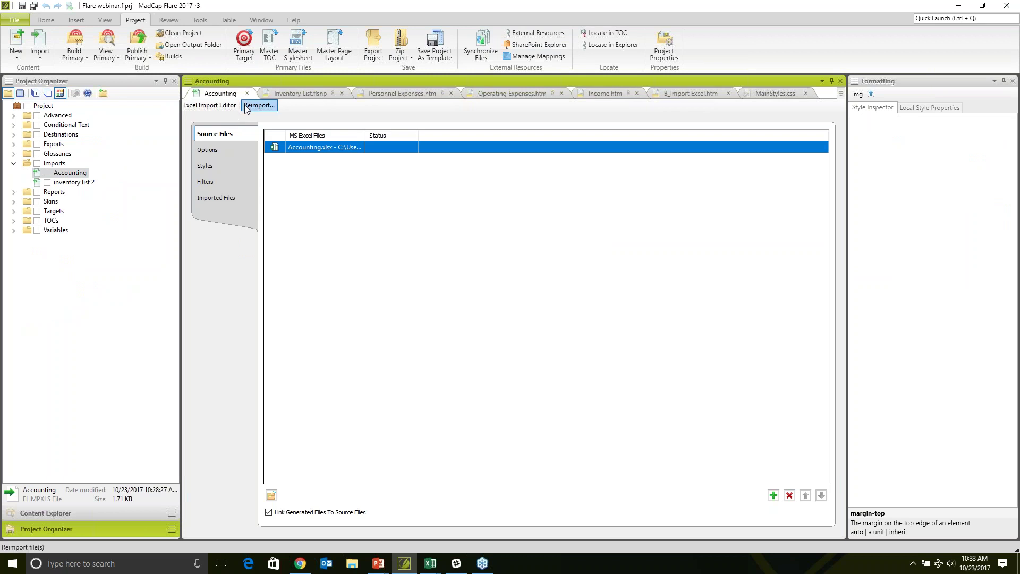
Reimport Accounting.xlsx, overwriting the Income, Personnel Expenses and Operating Expenses topics, and accept the generated documents
{"action": "left_click", "coordinate": [258, 106]}
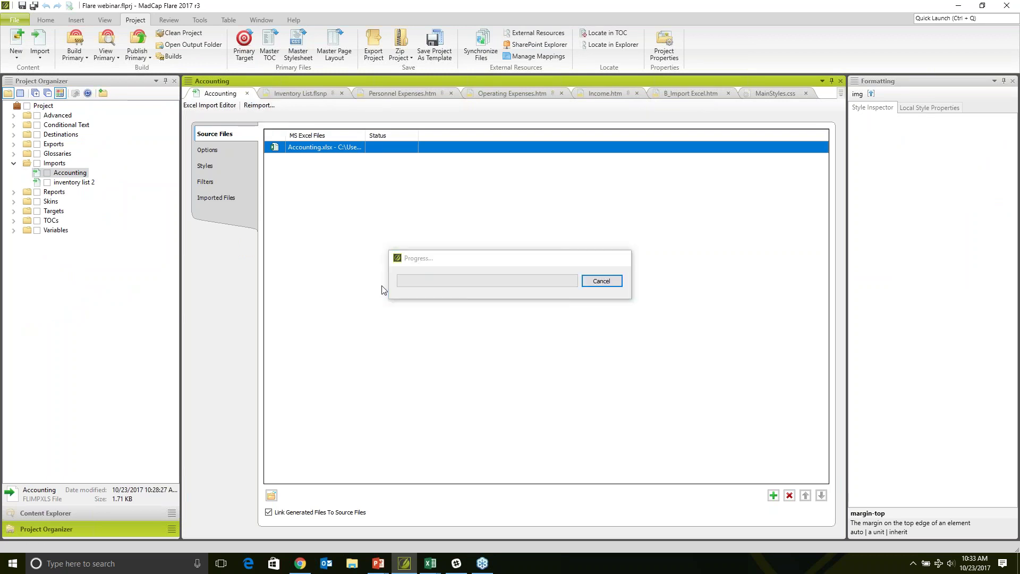
{"action": "left_click", "coordinate": [362, 210]}
{"action": "left_click", "coordinate": [363, 222]}
{"action": "left_click", "coordinate": [362, 234]}
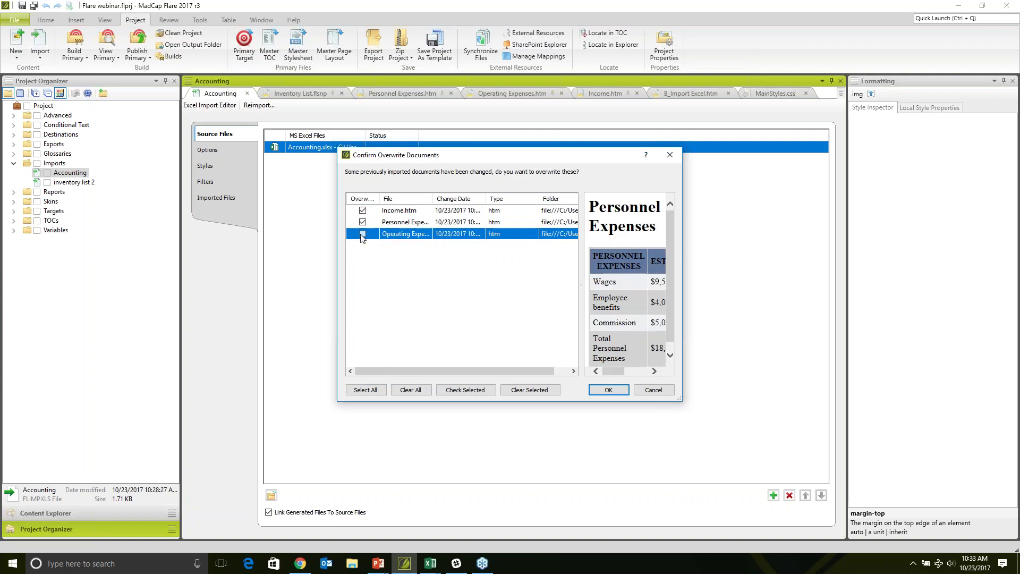
{"action": "left_click", "coordinate": [608, 390]}
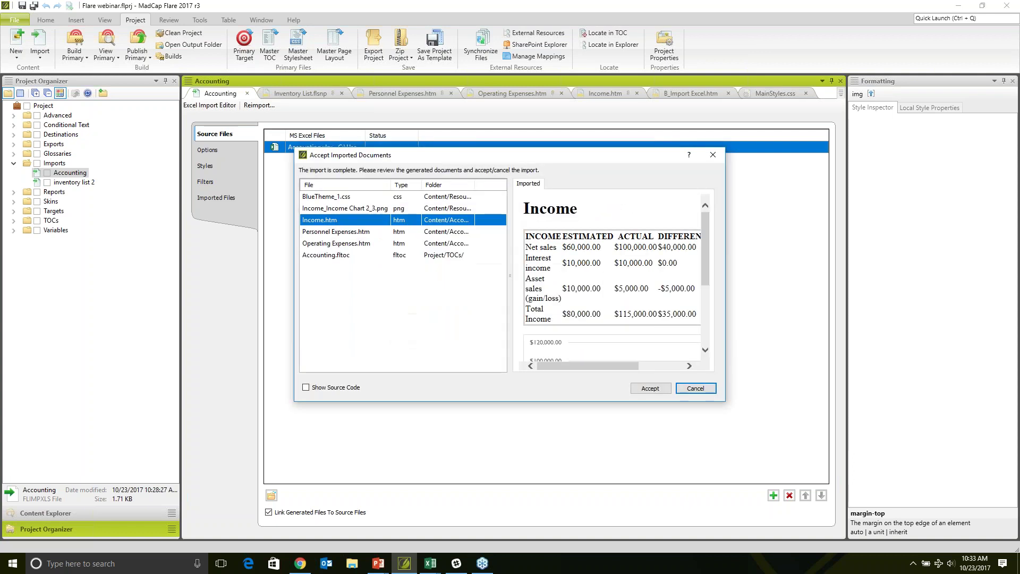
{"action": "left_click", "coordinate": [647, 388]}
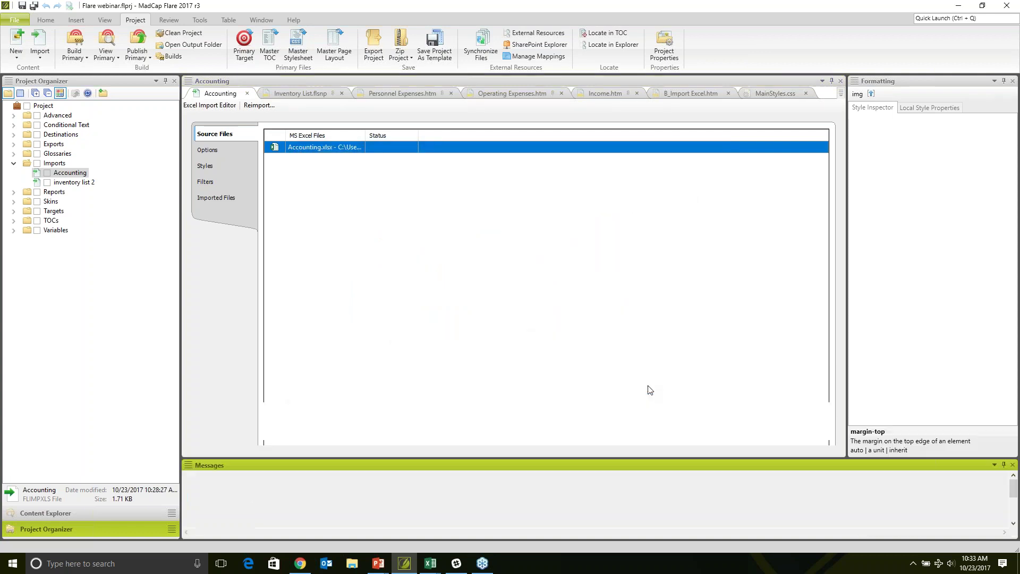
{"action": "left_click", "coordinate": [1013, 466]}
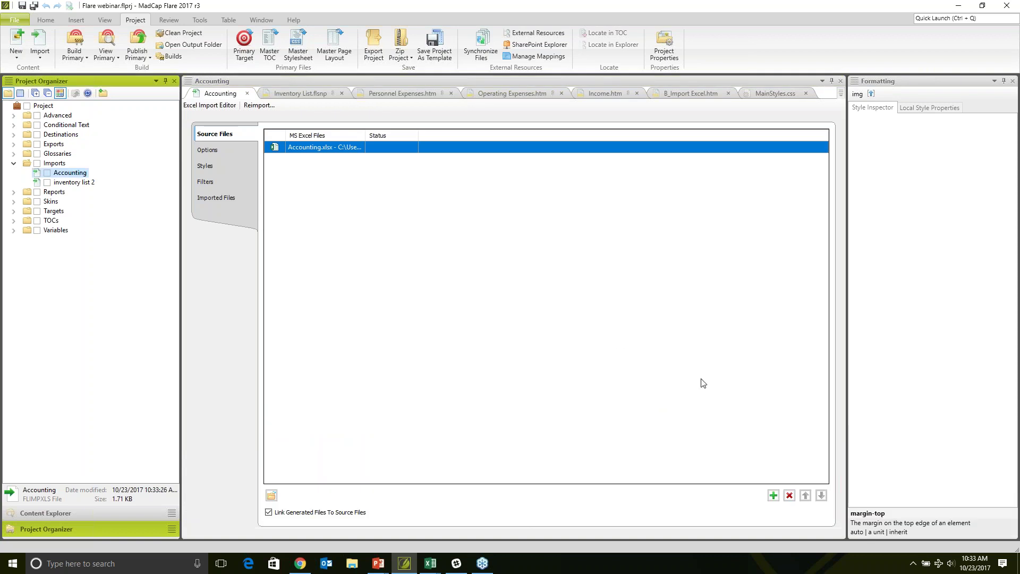
Reopen the Income topic and check the Net sales figures and chart against the edited workbook
{"action": "left_click", "coordinate": [29, 511]}
{"action": "double_click", "coordinate": [63, 205]}
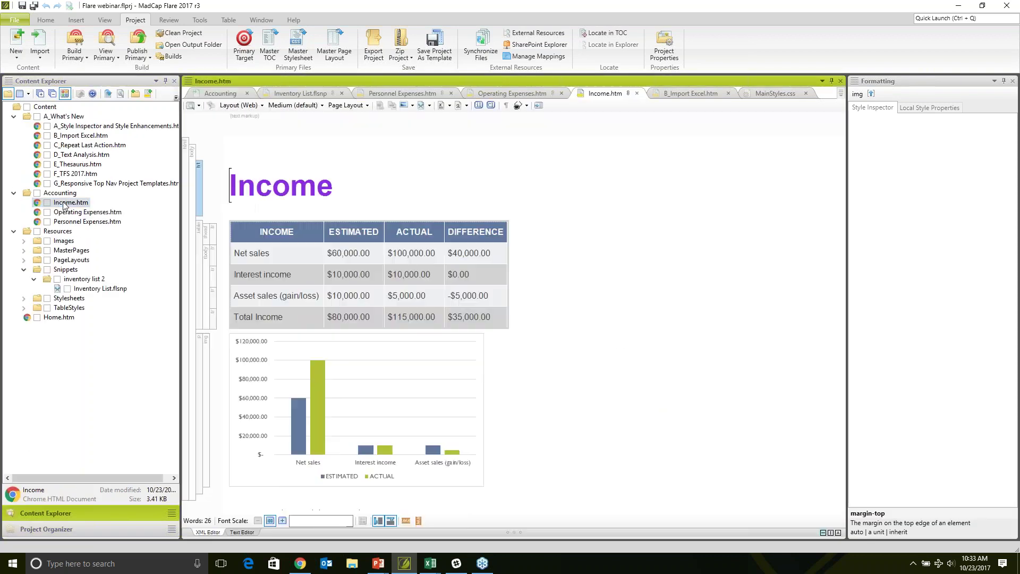
{"action": "left_click", "coordinate": [409, 259]}
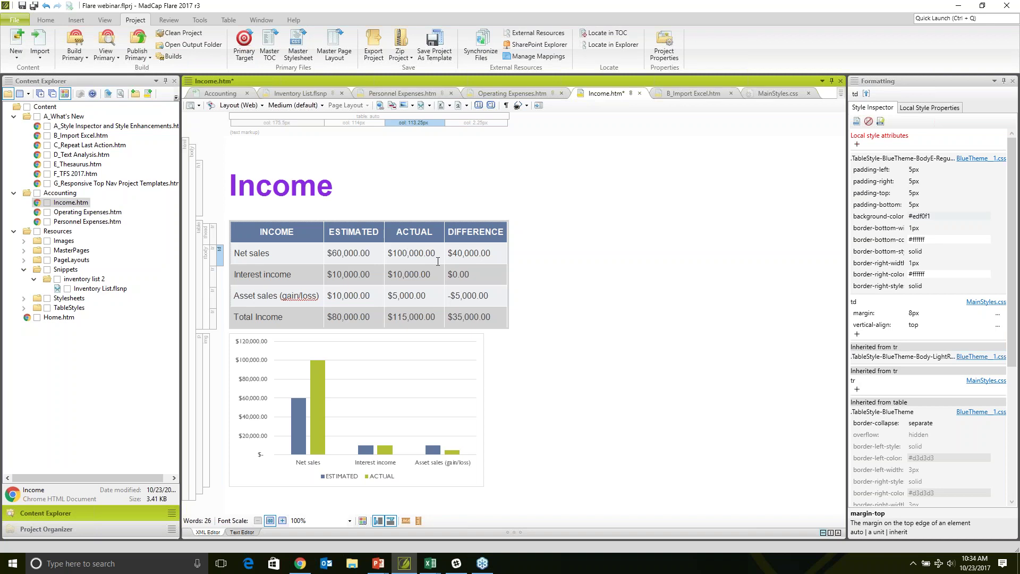
Open the C_Repeat Last Action topic and apply the img.Thumbnail style to the first Flare image
{"action": "double_click", "coordinate": [77, 145]}
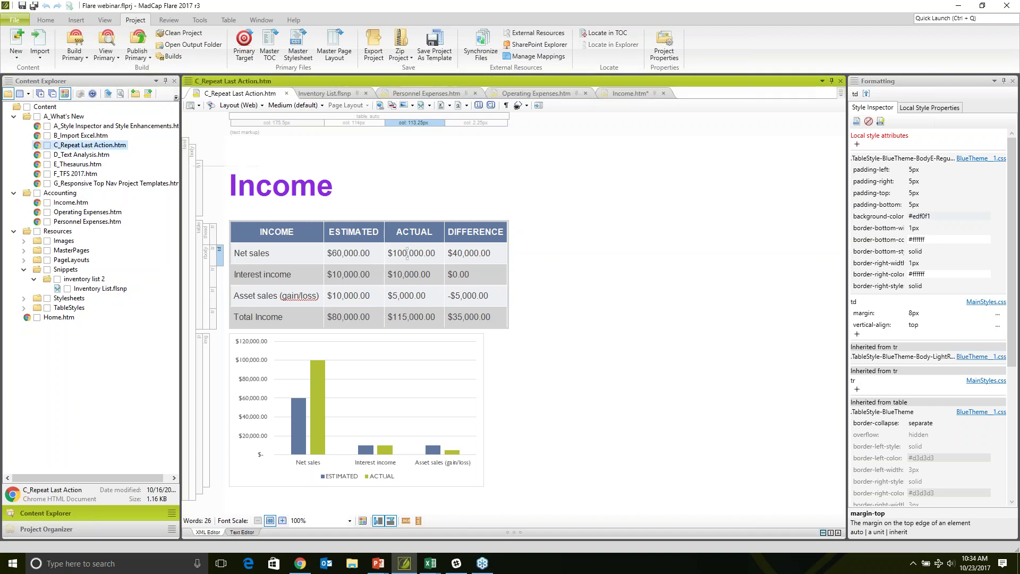
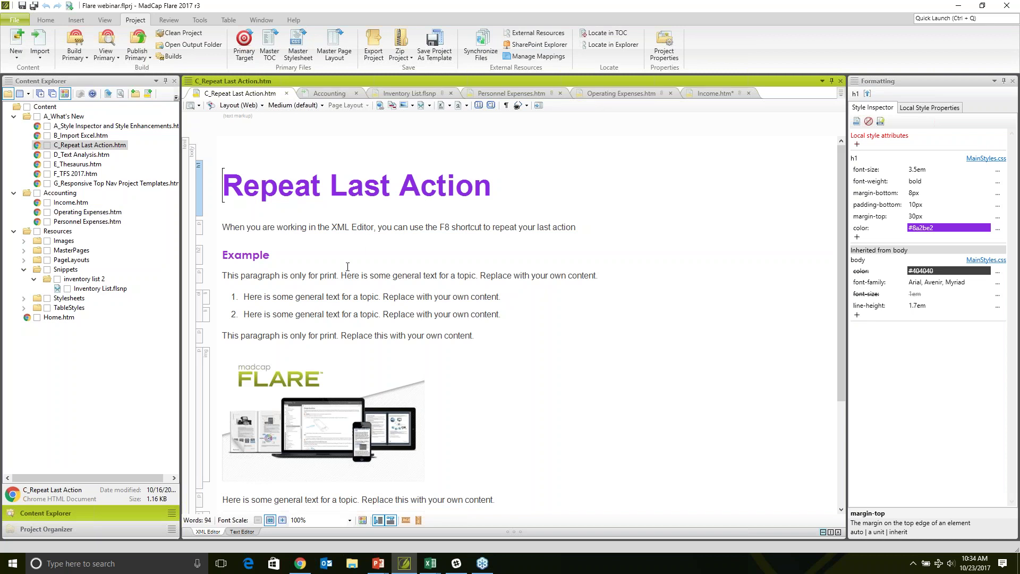
{"action": "scroll", "coordinate": [365, 277], "scroll_direction": "down", "scroll_amount": 2}
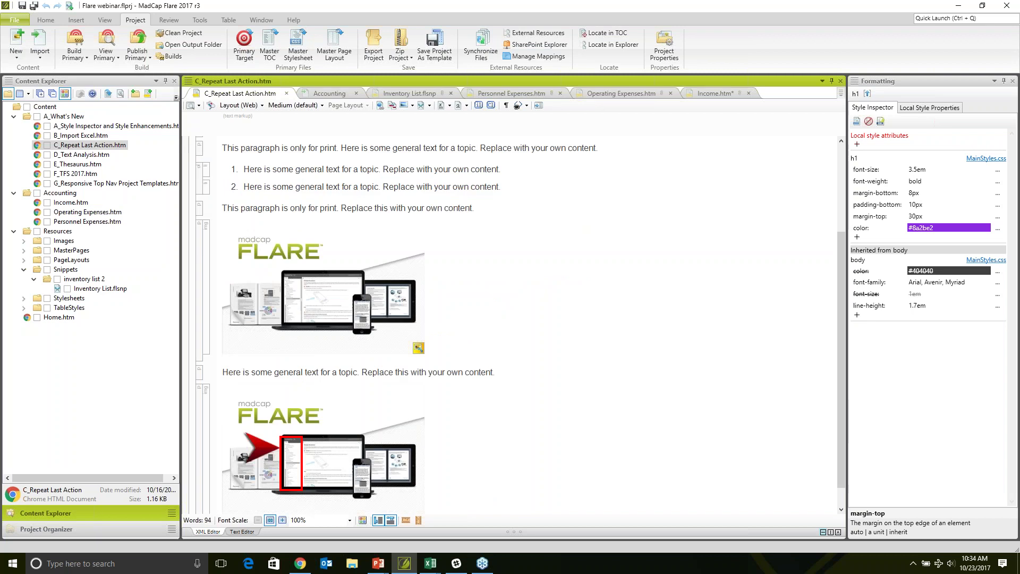
{"action": "left_click", "coordinate": [206, 287]}
{"action": "left_click", "coordinate": [207, 289]}
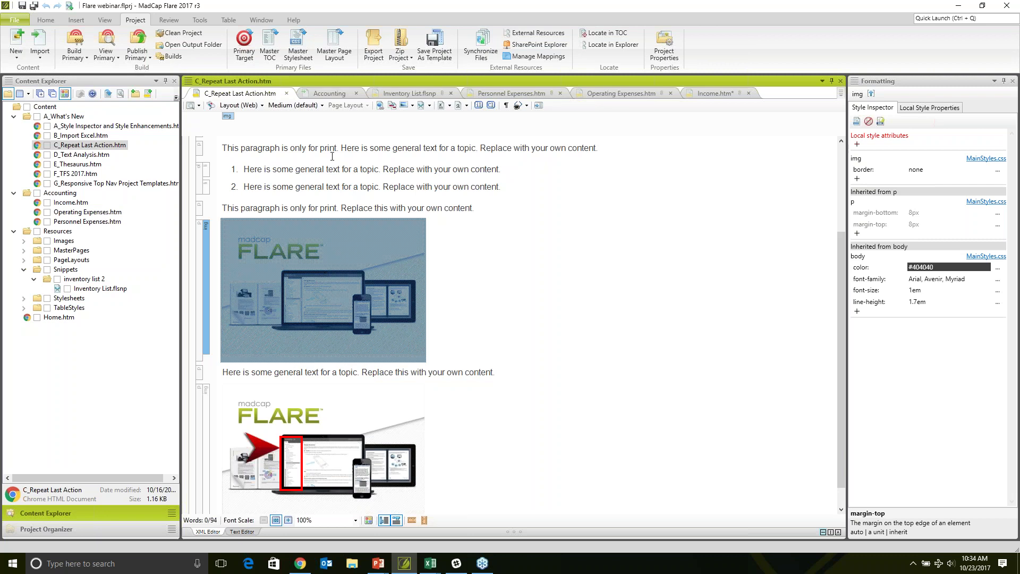
{"action": "left_click", "coordinate": [46, 21]}
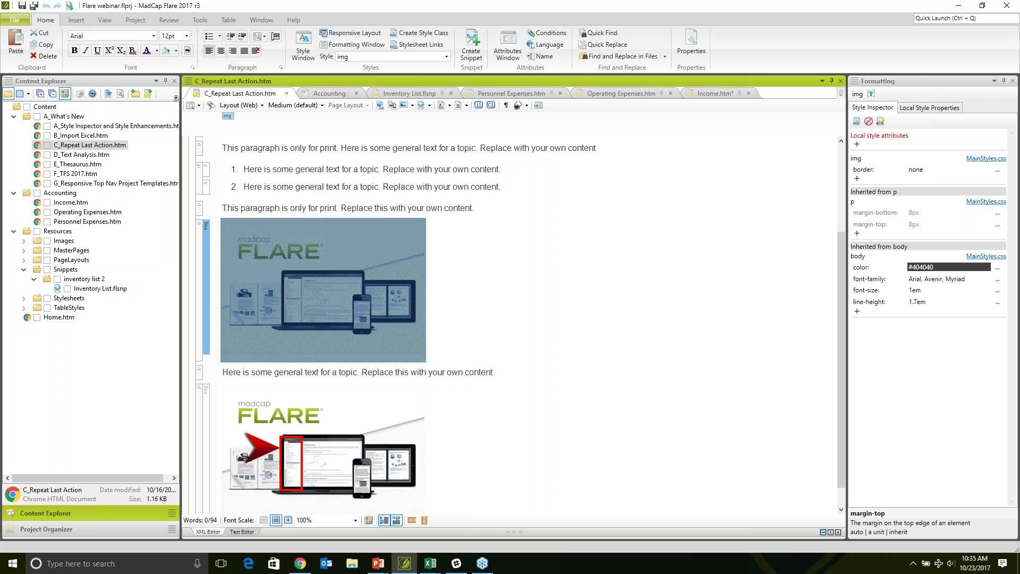
{"action": "left_click", "coordinate": [446, 56]}
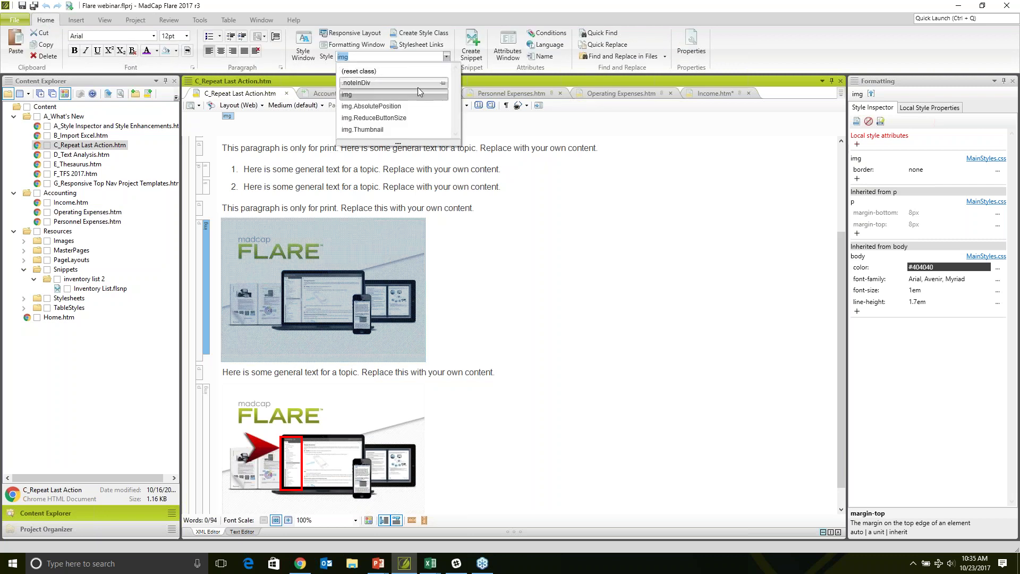
{"action": "left_click", "coordinate": [385, 130]}
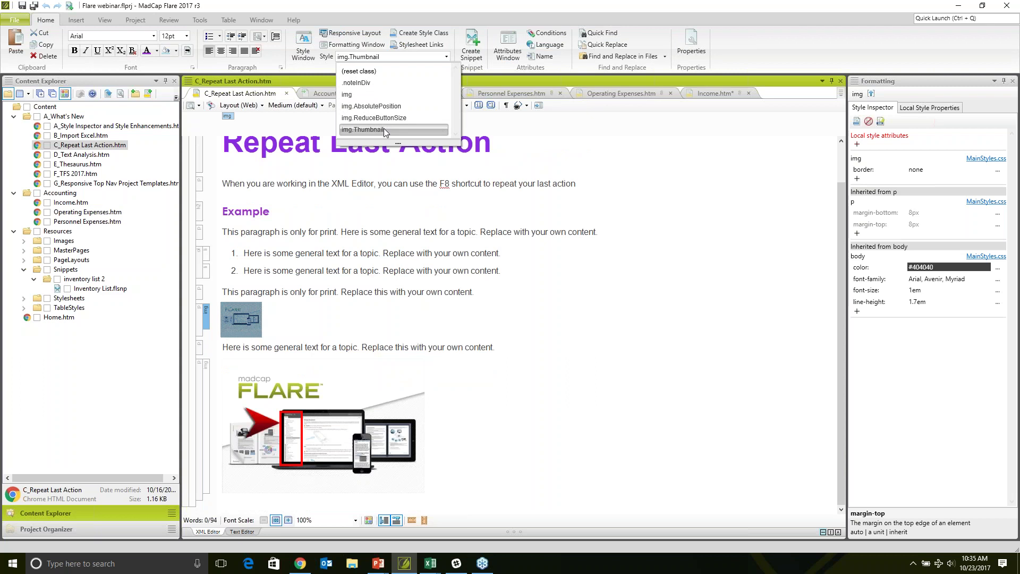
{"action": "left_click", "coordinate": [328, 292]}
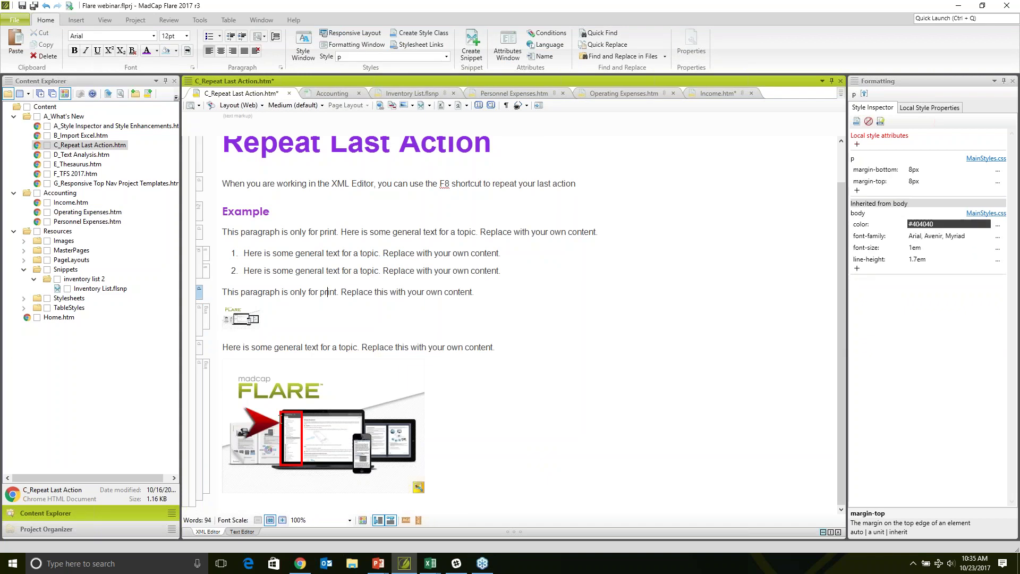
Repeat the last action on the second Flare image, the one with the red arrow, to give it the img.Thumbnail style
{"action": "left_click", "coordinate": [277, 420]}
{"action": "left_click", "coordinate": [201, 436]}
{"action": "left_click", "coordinate": [205, 436]}
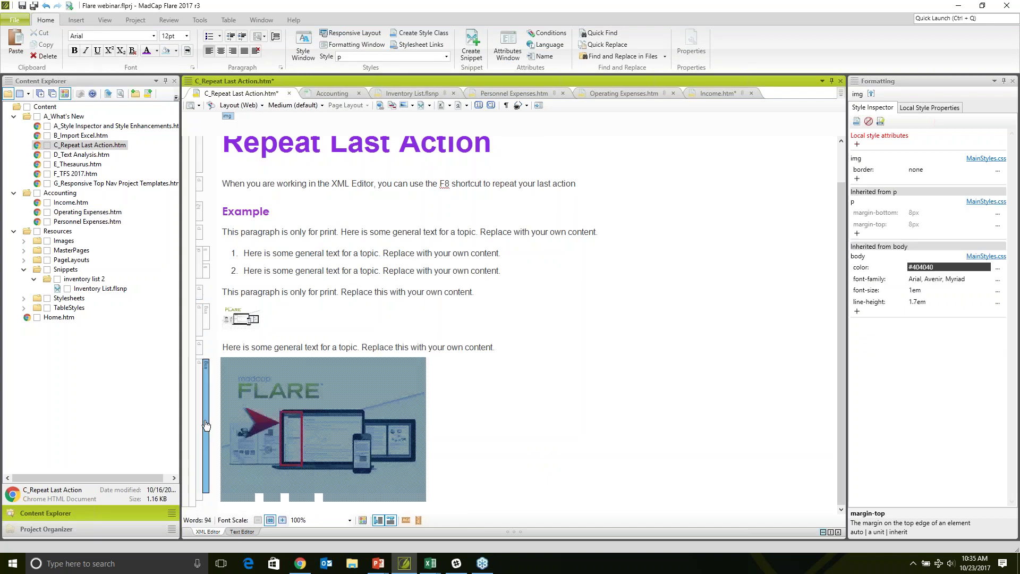
{"action": "key", "text": "F8"}
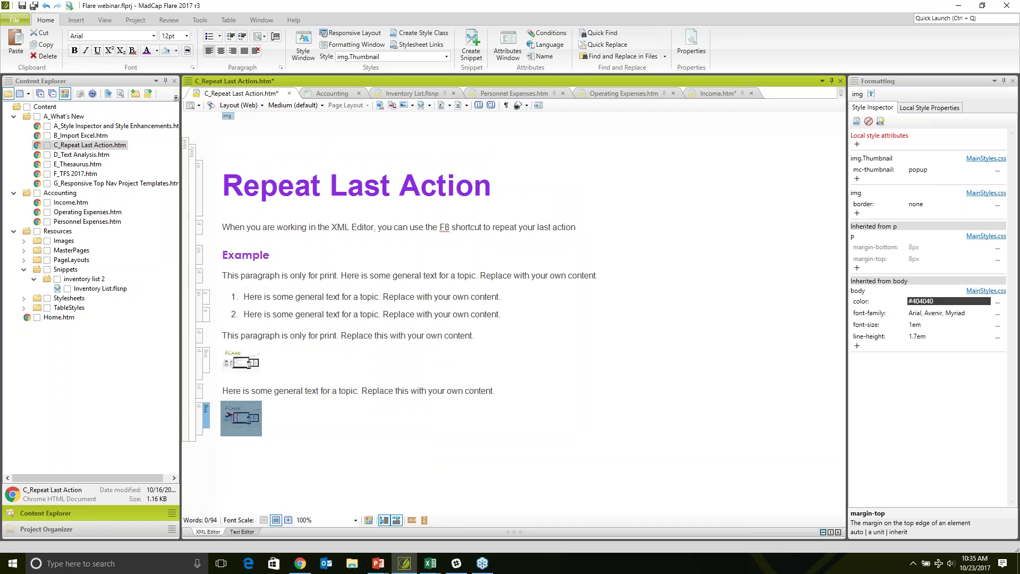
{"action": "left_click", "coordinate": [260, 417]}
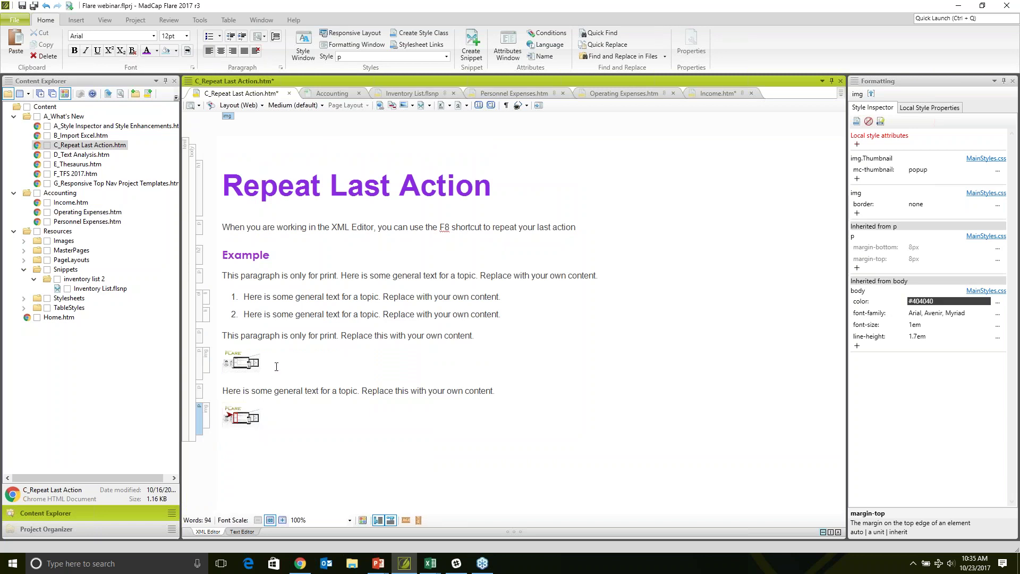
Apply the General PDF condition tag to the print-only paragraph under the Example heading and show the condition indicators in the topic
{"action": "mouse_move", "coordinate": [276, 367]}
{"action": "left_click", "coordinate": [199, 275]}
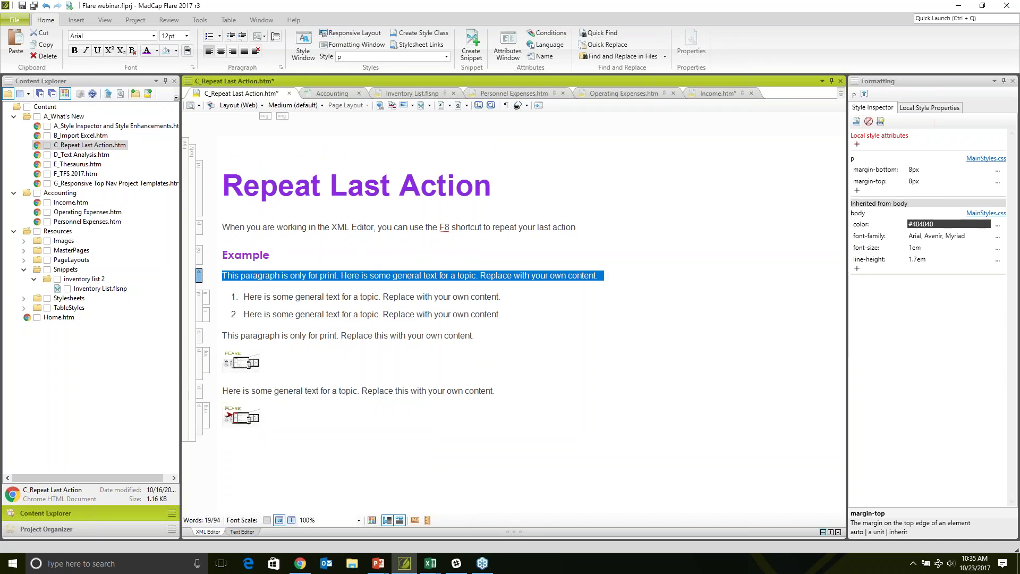
{"action": "right_click", "coordinate": [199, 280]}
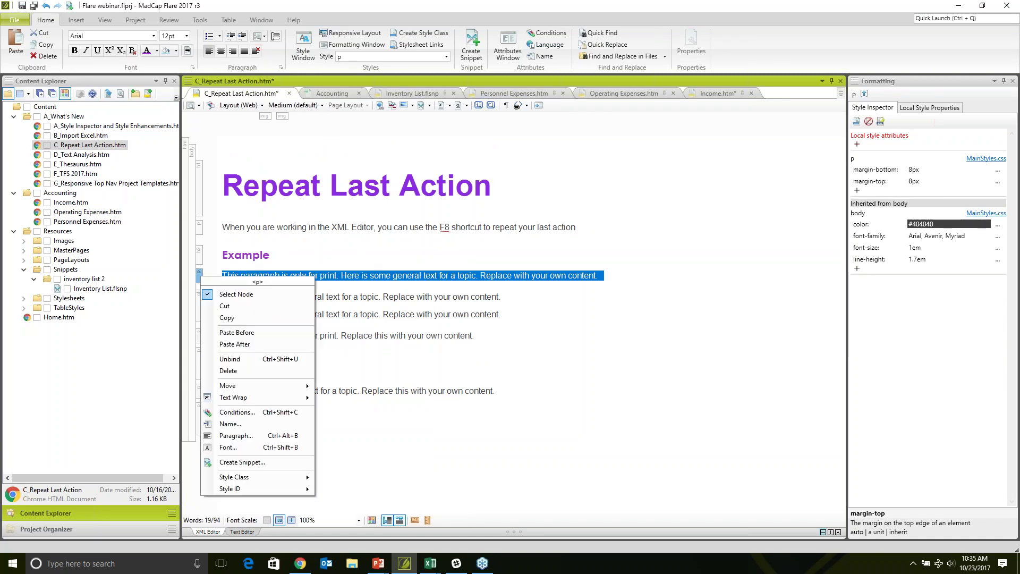
{"action": "left_click", "coordinate": [233, 411]}
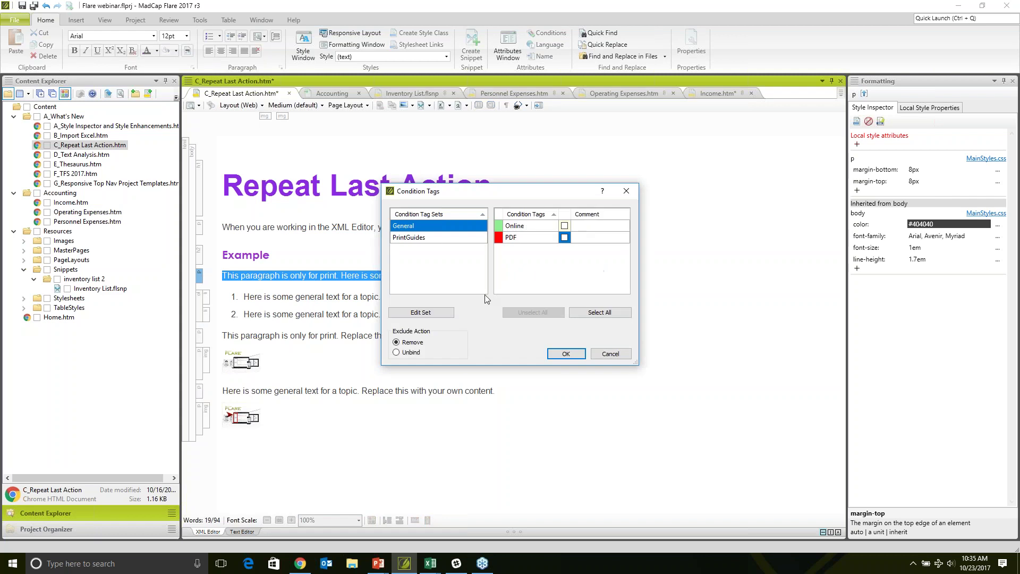
{"action": "left_click", "coordinate": [564, 237]}
{"action": "left_click", "coordinate": [565, 353]}
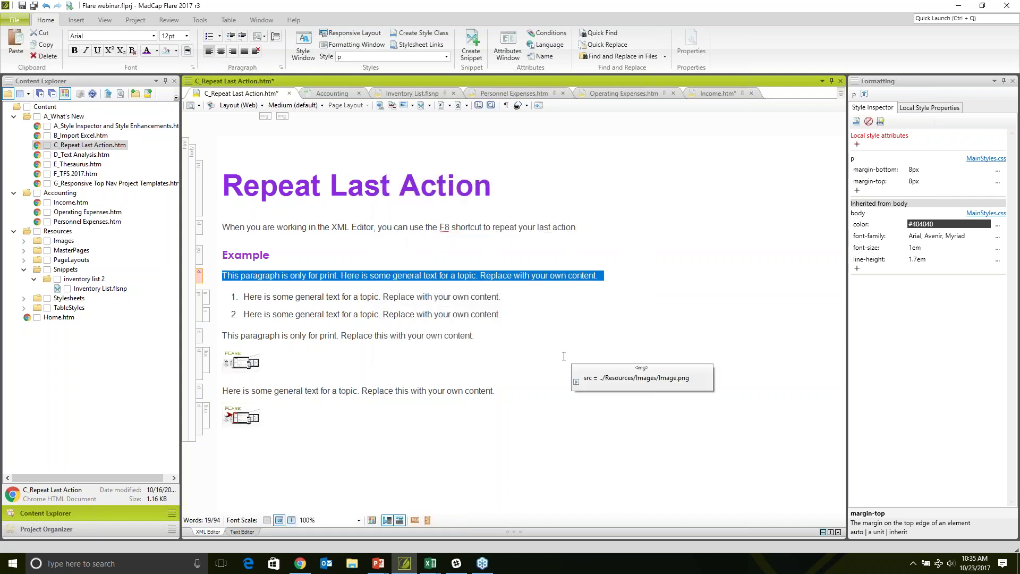
{"action": "left_click", "coordinate": [564, 356]}
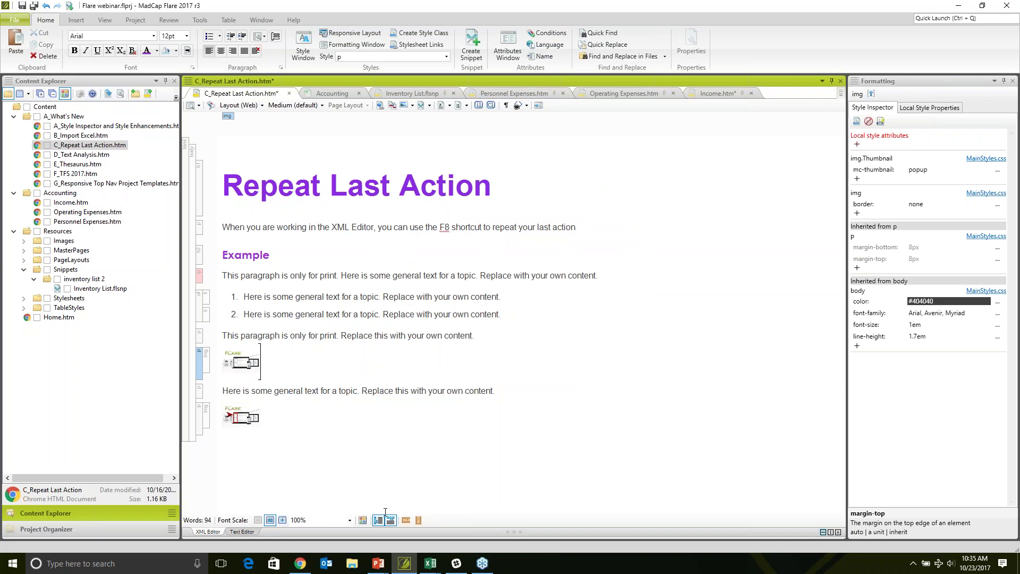
{"action": "key", "text": "F8"}
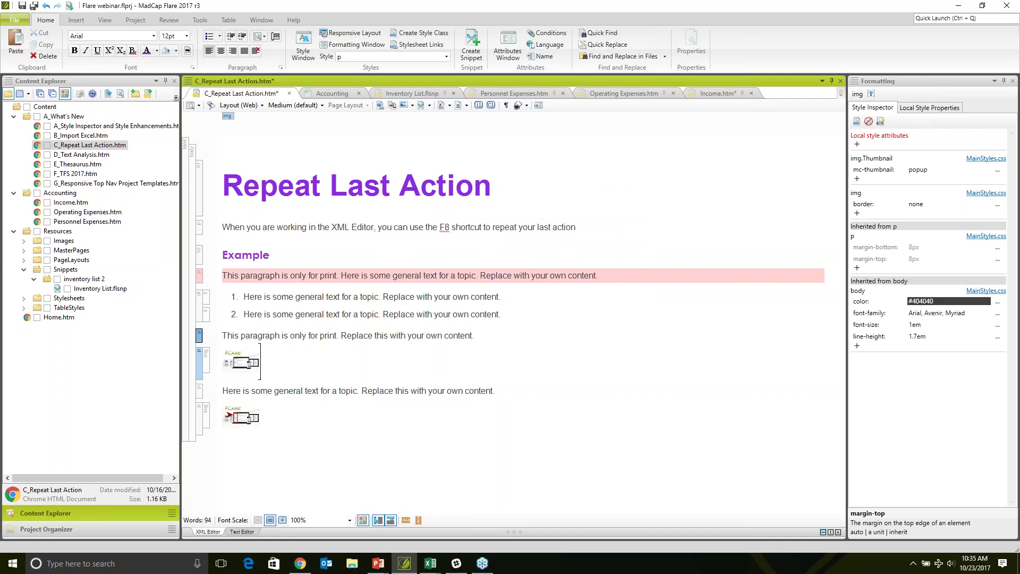
Repeat the last action on the print-only paragraph above the first image to tag it with the PDF condition
{"action": "left_click", "coordinate": [199, 335]}
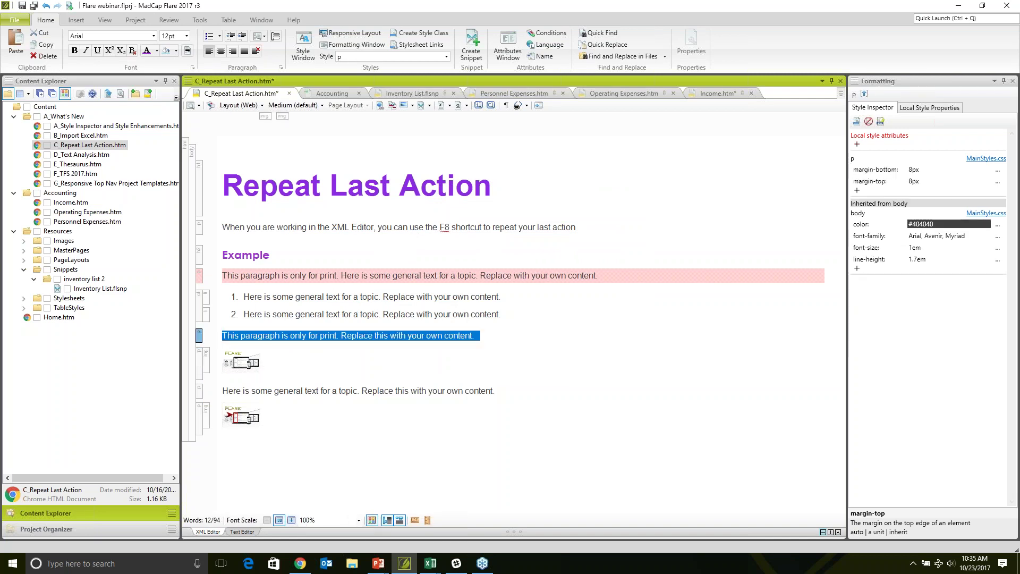
{"action": "key", "text": "F8"}
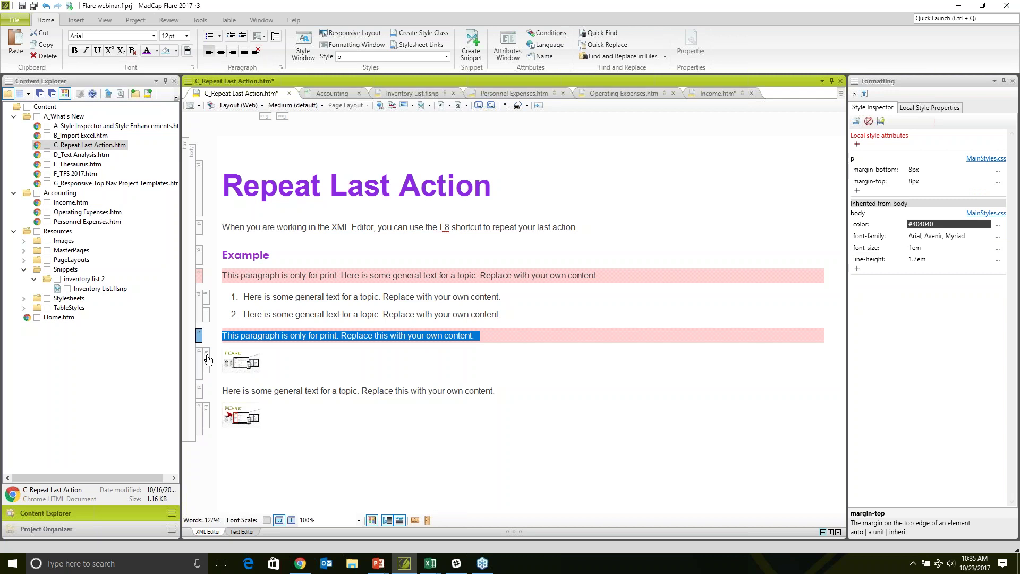
{"action": "left_click", "coordinate": [310, 410]}
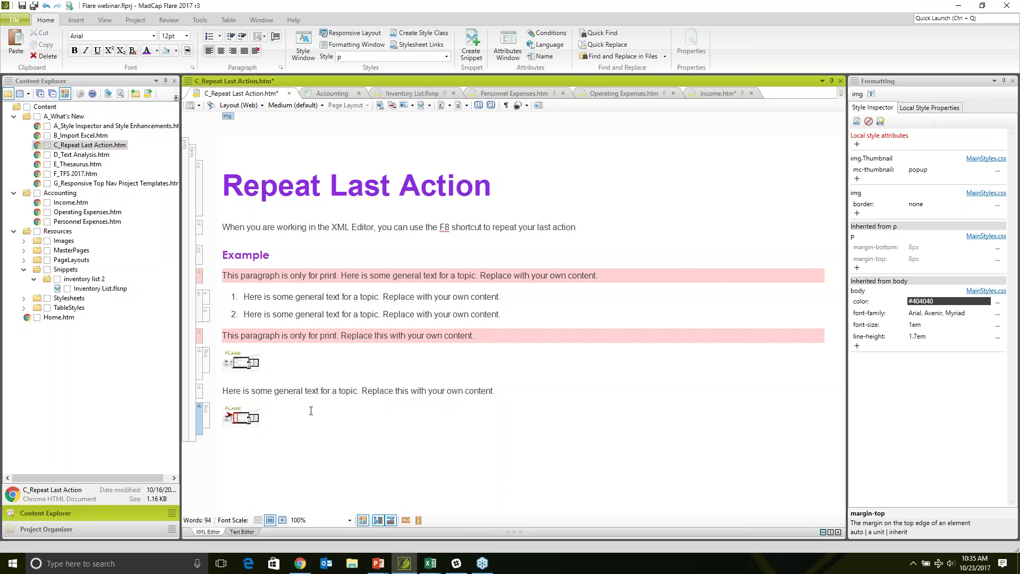
Review the Interface, XML Editor and Keyboard Shortcuts pages of the program options, and leave them without changes
{"action": "left_click", "coordinate": [15, 20]}
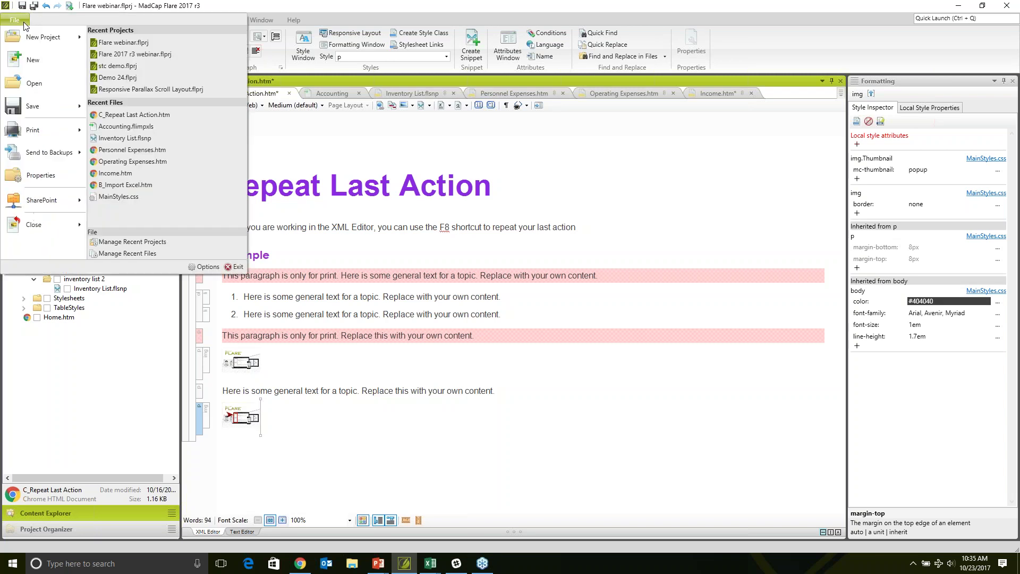
{"action": "left_click", "coordinate": [195, 269]}
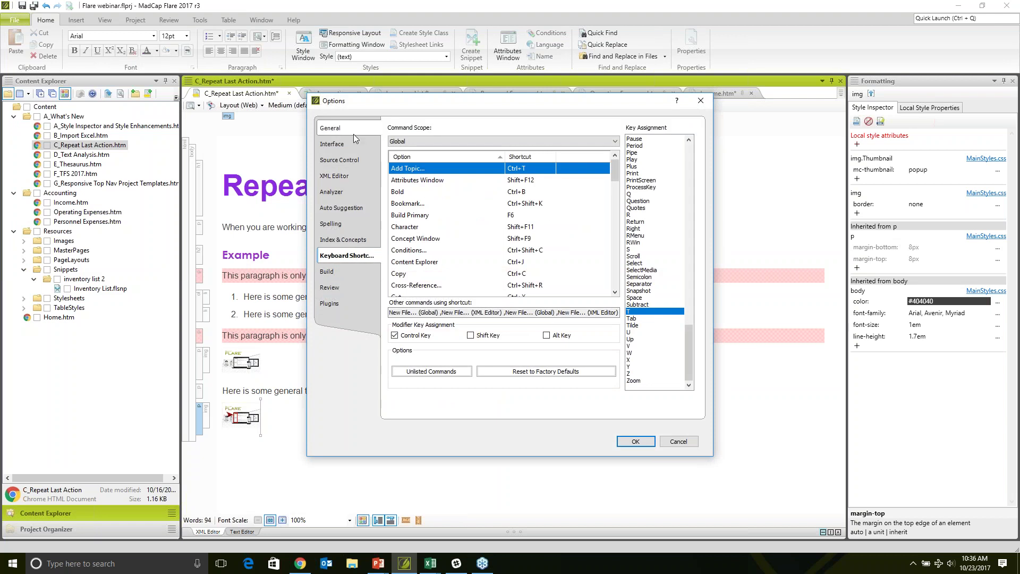
{"action": "left_click", "coordinate": [341, 148]}
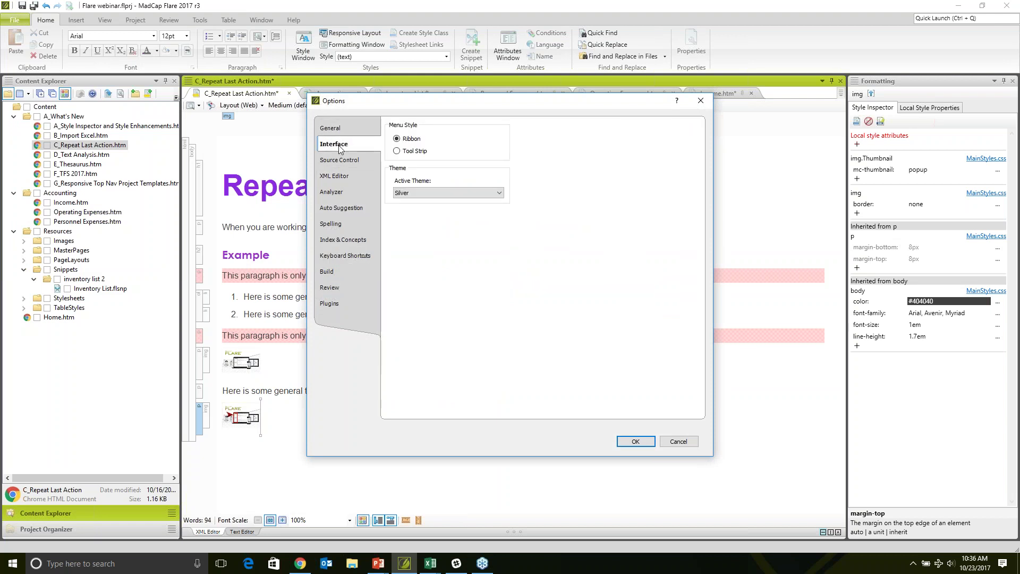
{"action": "left_click", "coordinate": [337, 179]}
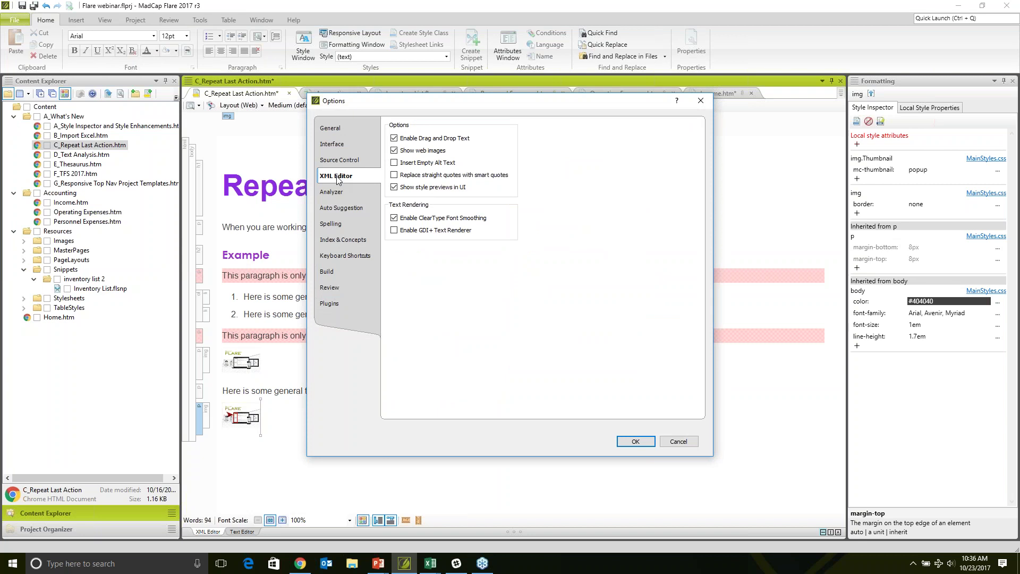
{"action": "left_click", "coordinate": [356, 257]}
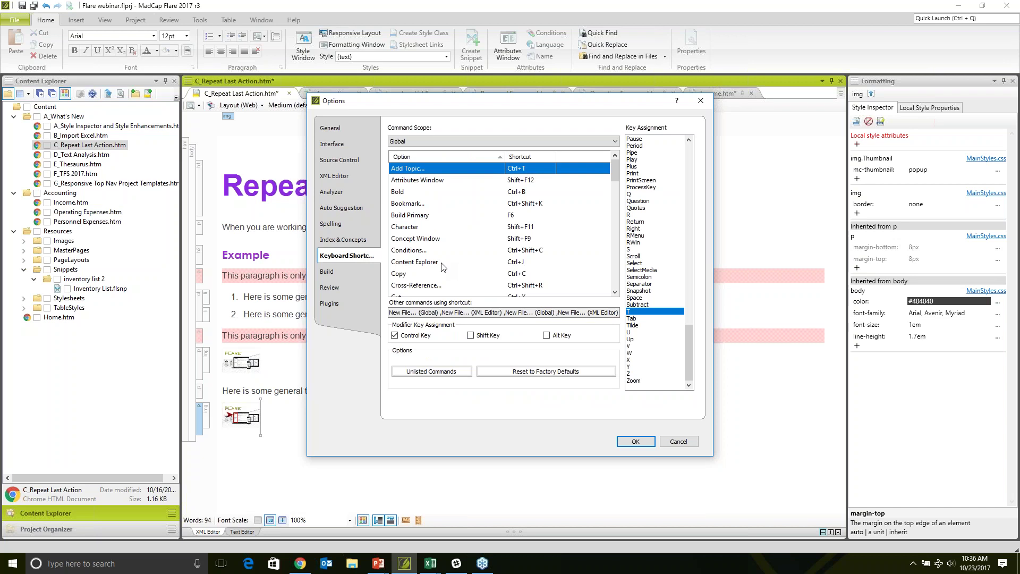
{"action": "left_click", "coordinate": [674, 442]}
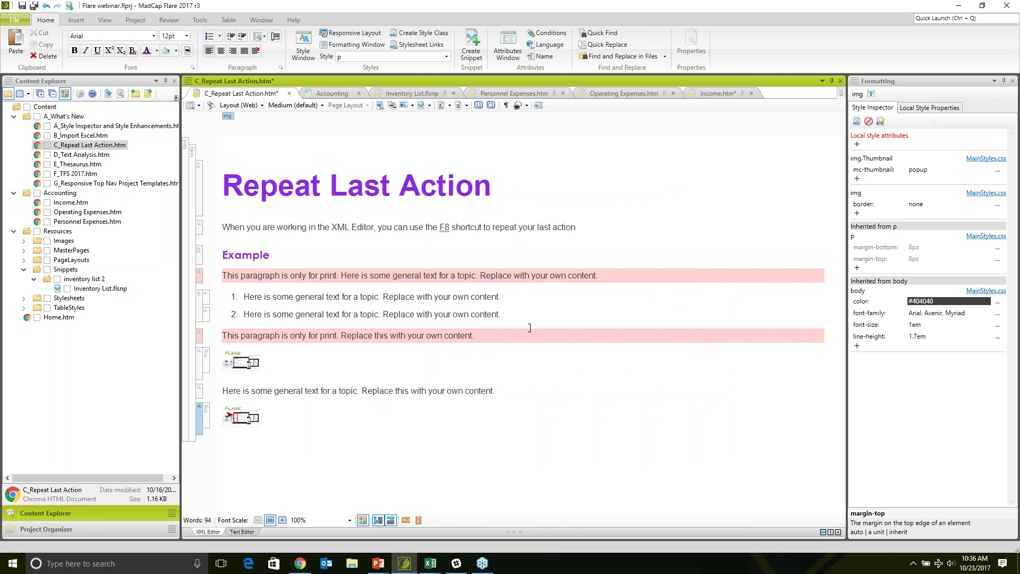
Save the C_Repeat Last Action topic
{"action": "key", "text": "ctrl+s"}
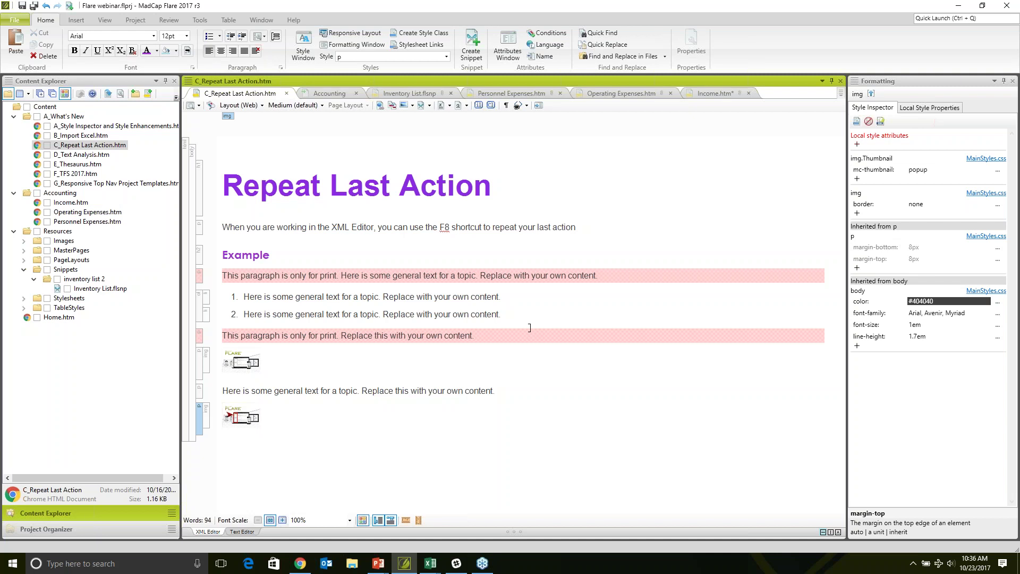
Select the topic's introductory paragraph and examine the style previews in the style list and the Styles window
{"action": "left_click", "coordinate": [199, 227]}
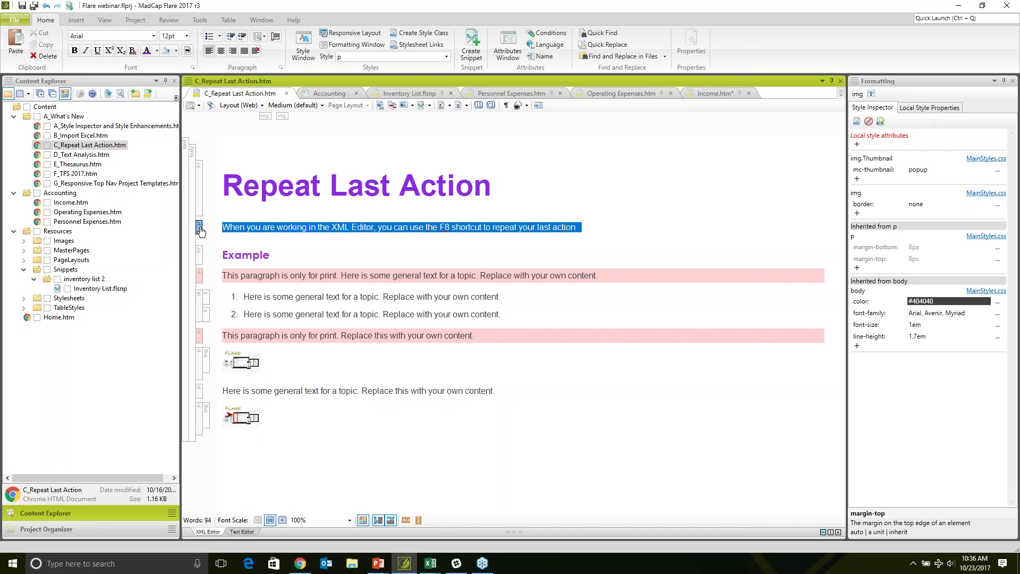
{"action": "left_click", "coordinate": [447, 56]}
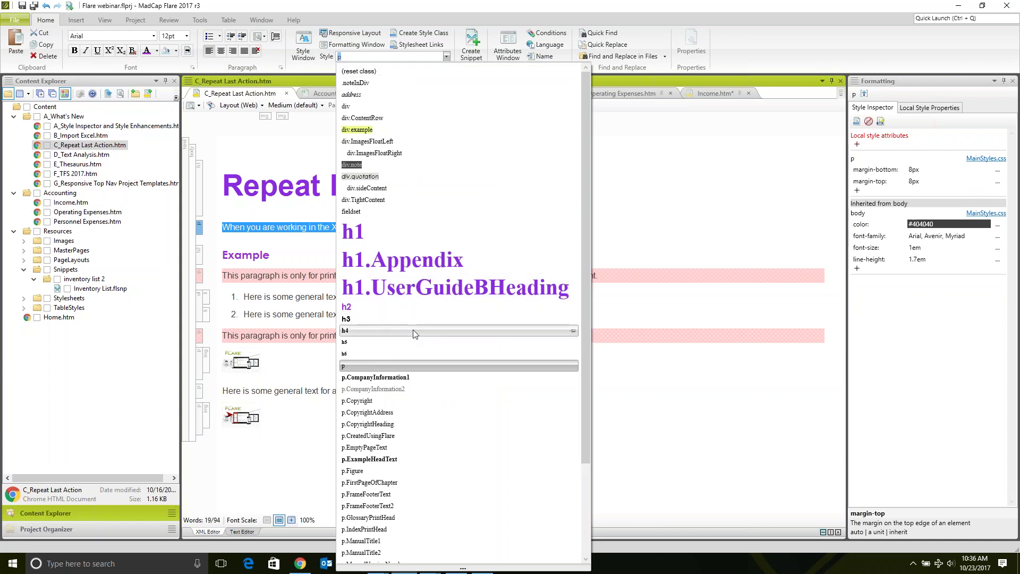
{"action": "left_click", "coordinate": [306, 47]}
{"action": "left_click", "coordinate": [305, 46]}
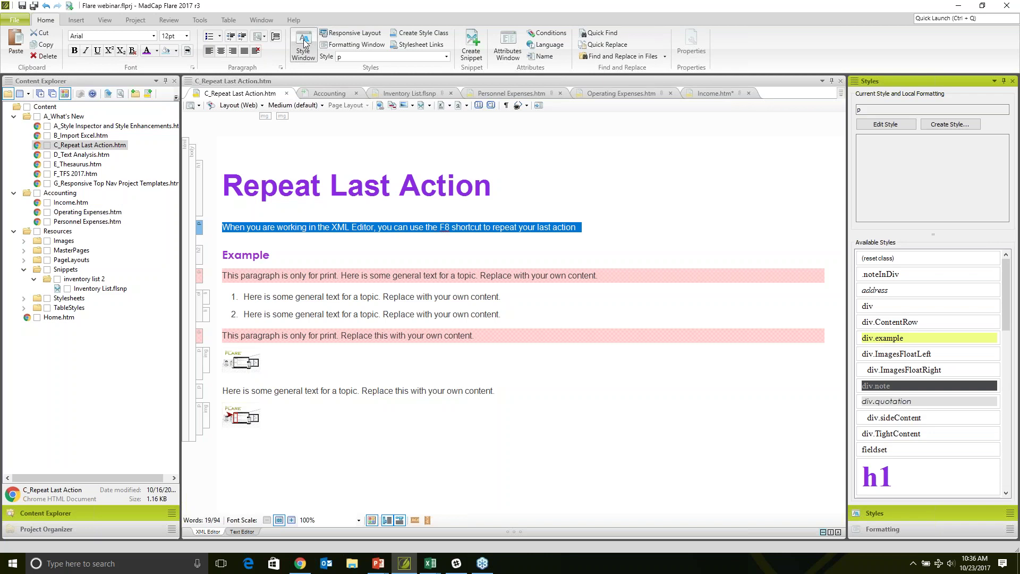
{"action": "mouse_move", "coordinate": [1007, 271]}
{"action": "left_mouse_down"}
{"action": "mouse_move", "coordinate": [1008, 318]}
{"action": "mouse_move", "coordinate": [1006, 268]}
{"action": "left_mouse_up"}
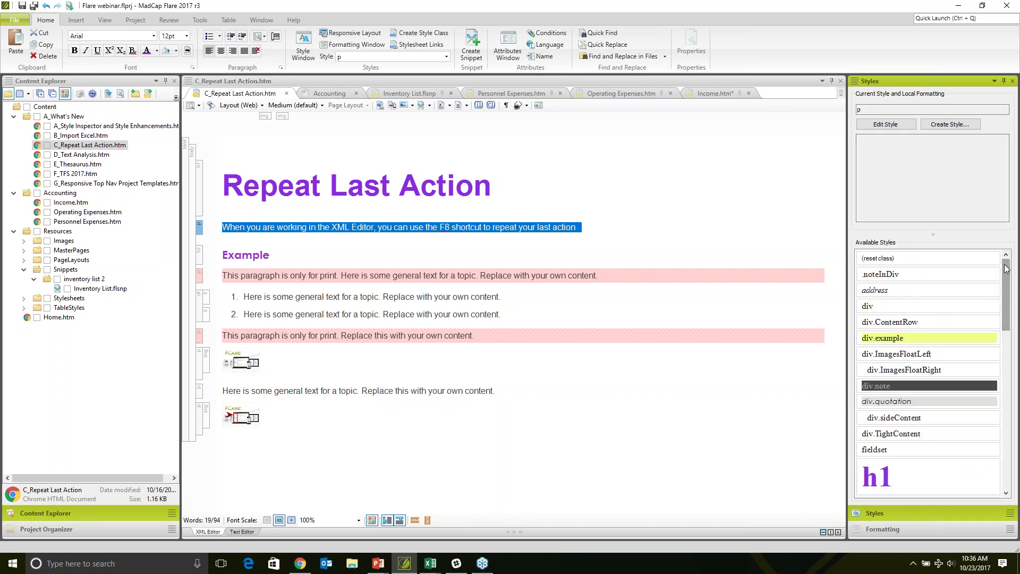
{"action": "scroll", "coordinate": [918, 366], "scroll_direction": "down", "scroll_amount": 5}
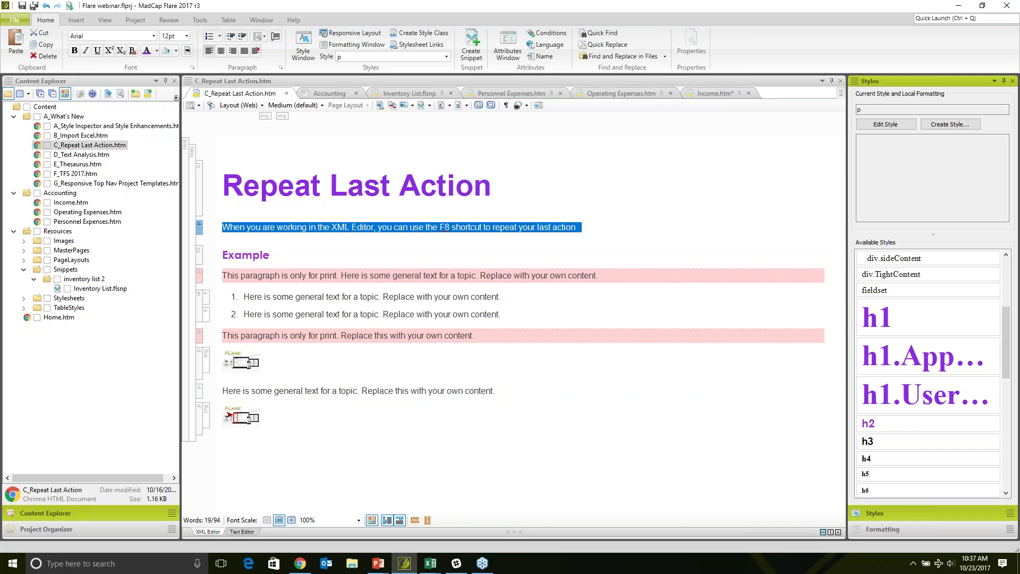
Turn off the "Show style previews in UI" setting in the program's XML Editor options
{"action": "left_click", "coordinate": [23, 21]}
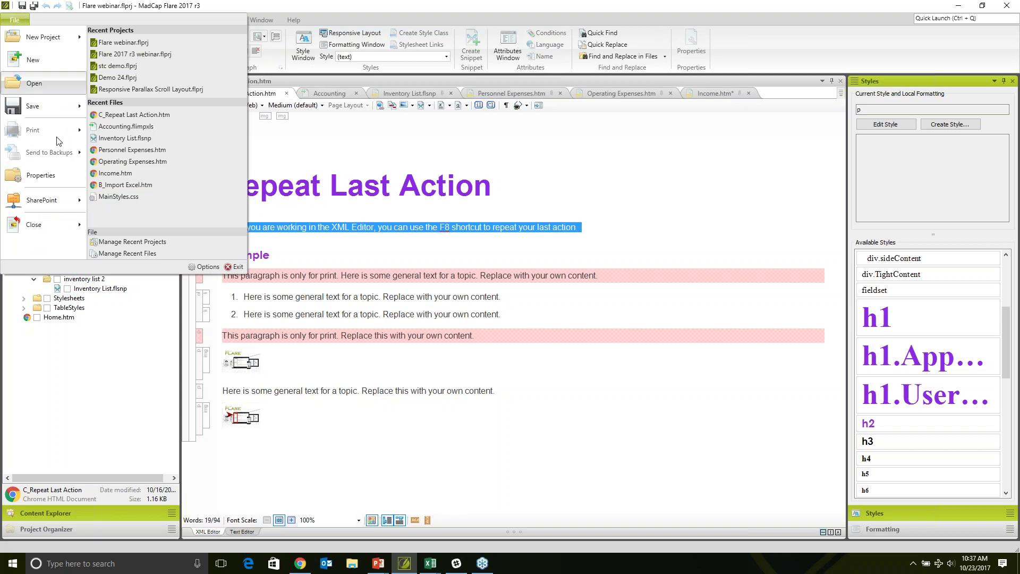
{"action": "left_click", "coordinate": [203, 267]}
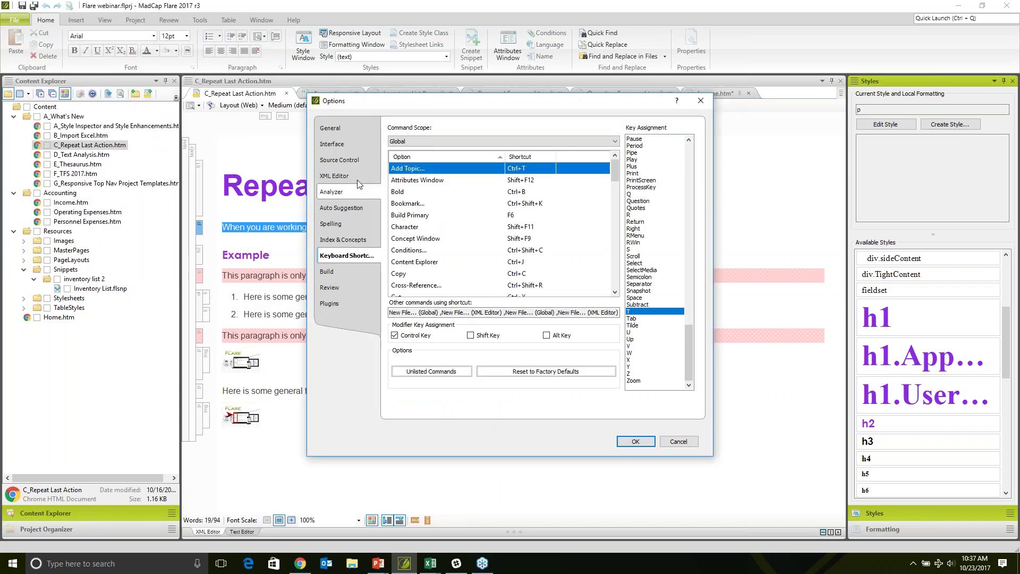
{"action": "left_click", "coordinate": [338, 129]}
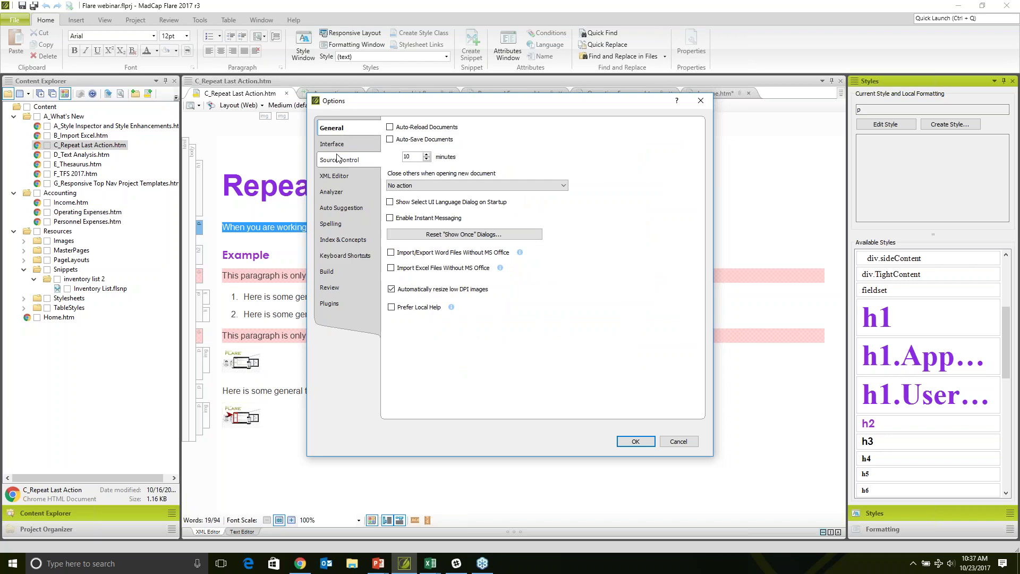
{"action": "left_click", "coordinate": [336, 176]}
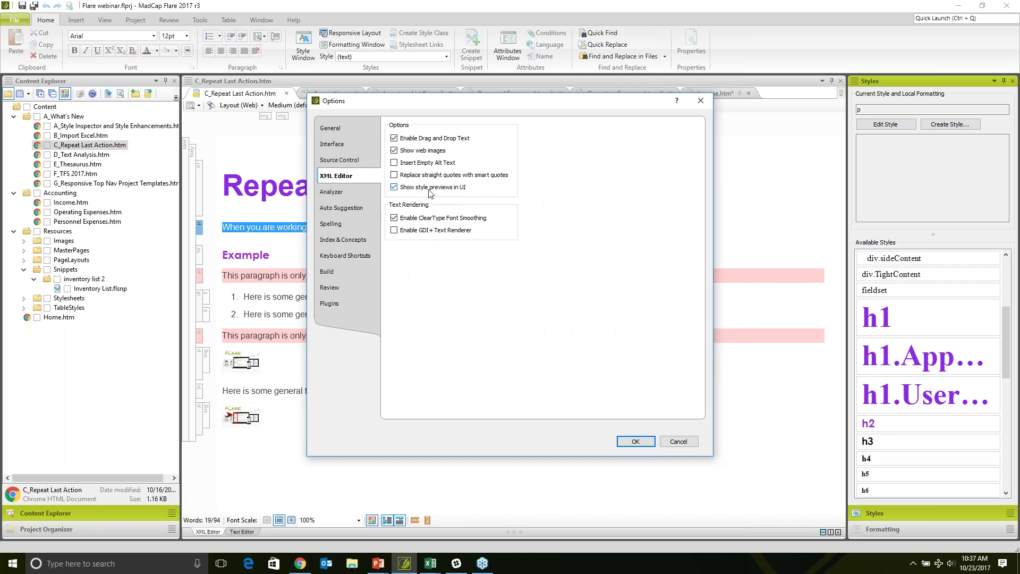
{"action": "left_click", "coordinate": [394, 187]}
{"action": "left_click", "coordinate": [636, 441]}
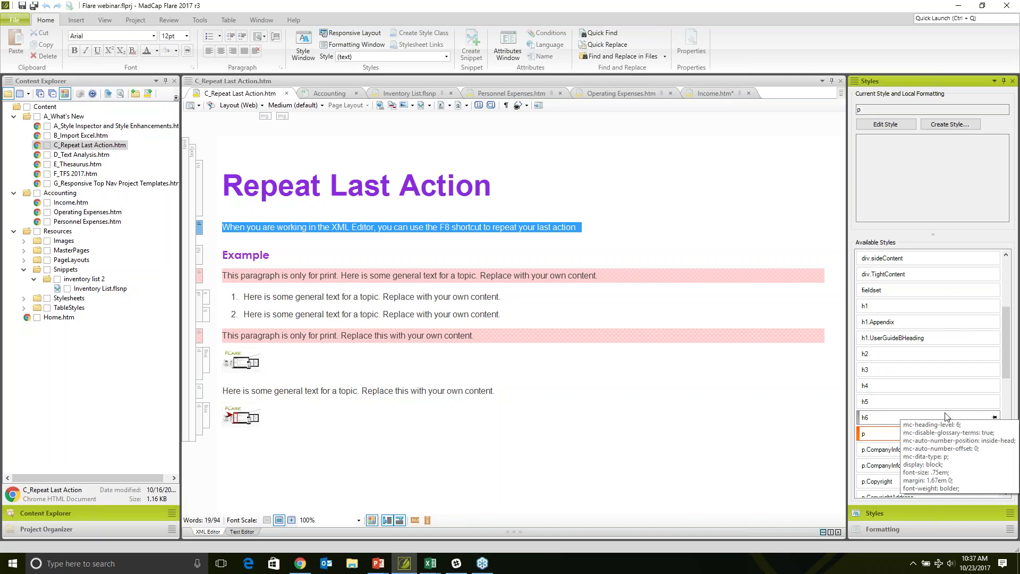
{"action": "left_click", "coordinate": [587, 374]}
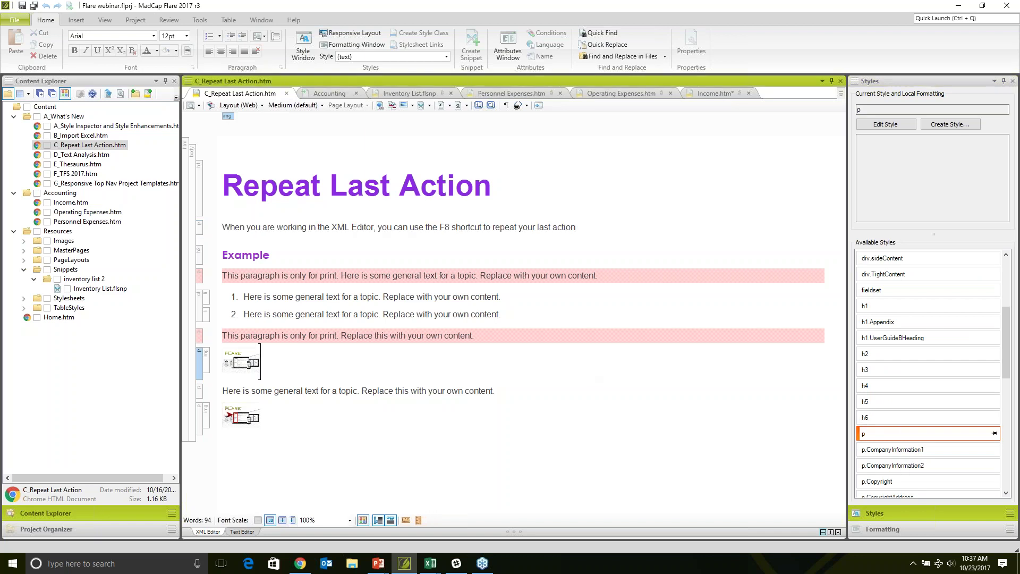
Review the XML Editor page of the program options again and leave it without changes
{"action": "left_click", "coordinate": [18, 20]}
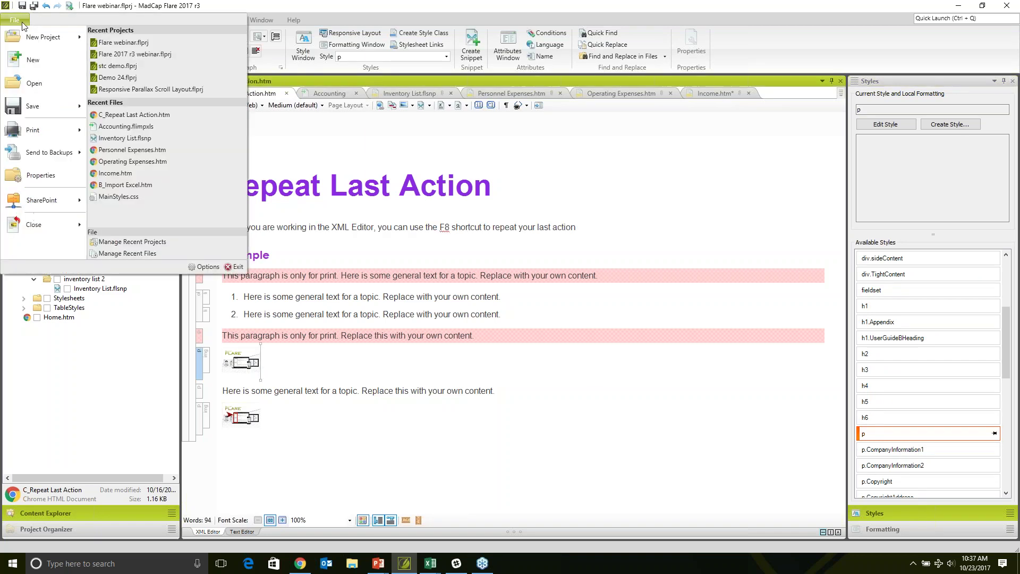
{"action": "left_click", "coordinate": [200, 267]}
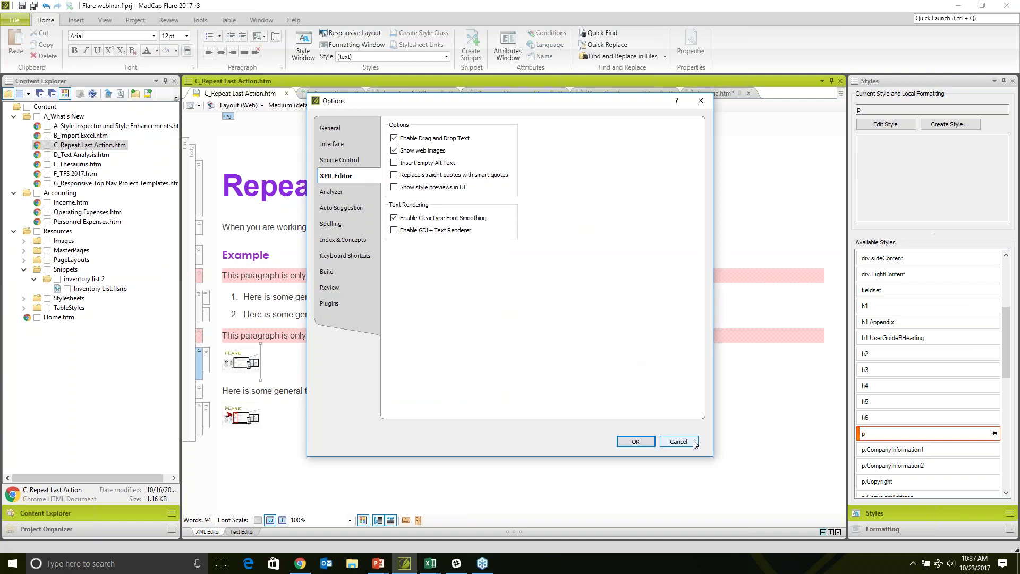
{"action": "left_click", "coordinate": [679, 441]}
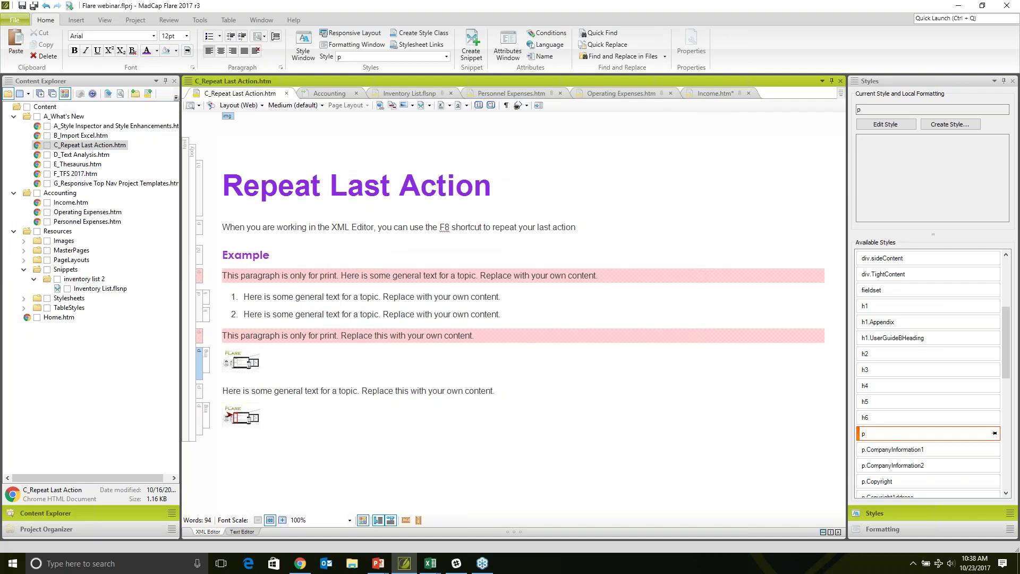
Open the D_Text Analysis topic and show a widened Text Analysis window in place of the Styles window
{"action": "double_click", "coordinate": [81, 154]}
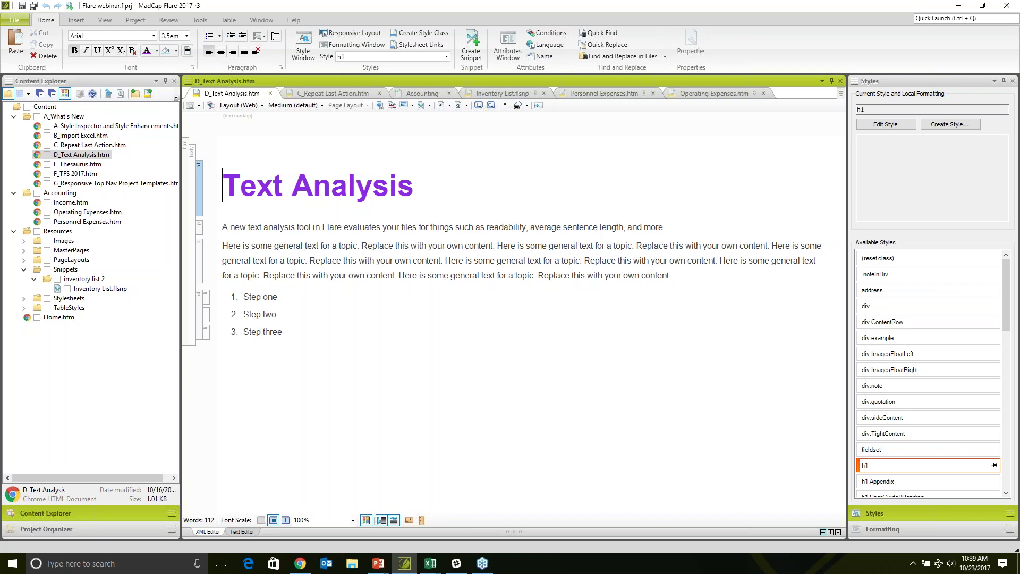
{"action": "left_click", "coordinate": [1012, 81]}
{"action": "left_click", "coordinate": [1011, 80]}
{"action": "left_click", "coordinate": [198, 20]}
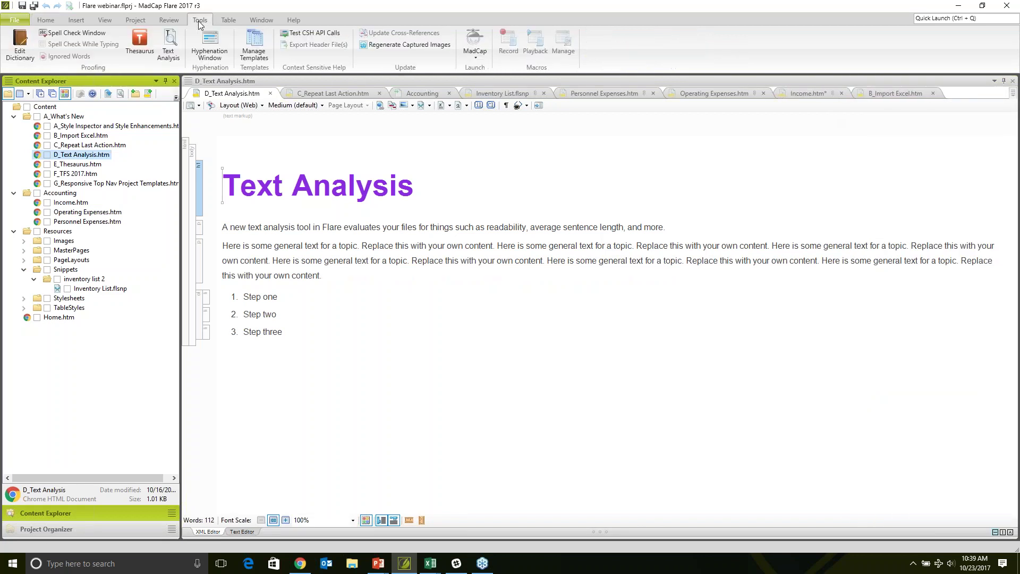
{"action": "left_click", "coordinate": [176, 42]}
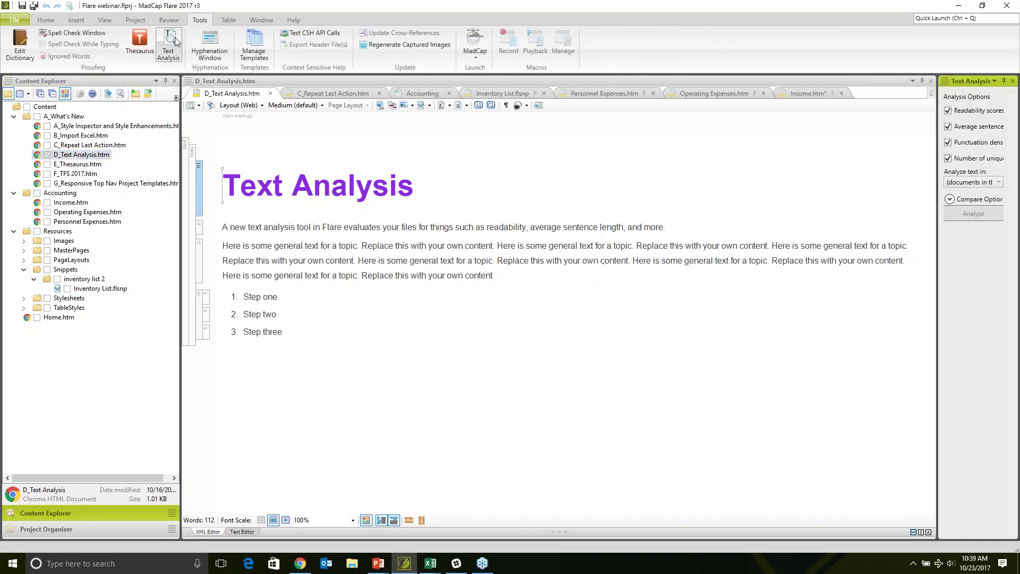
{"action": "left_click_drag", "start_coordinate": [936, 156], "coordinate": [788, 156]}
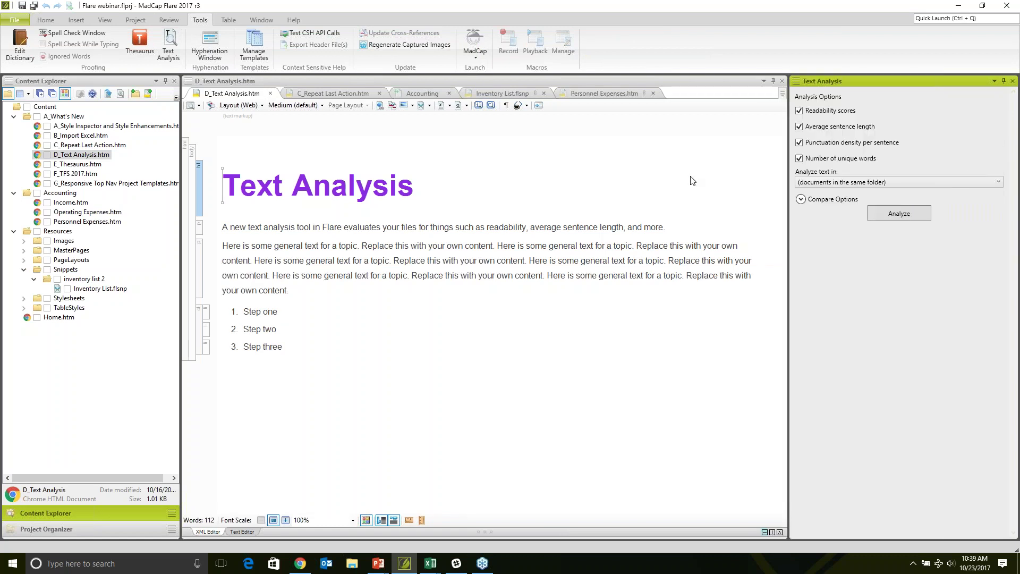
Run the text analysis on the documents in the same folder, and rerun it on the current document
{"action": "left_click", "coordinate": [345, 191]}
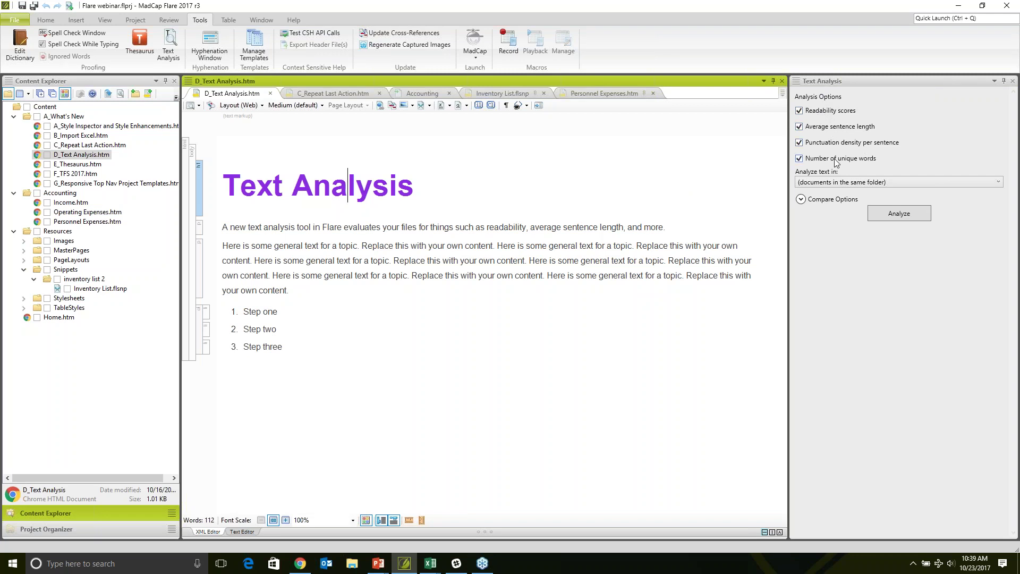
{"action": "left_click", "coordinate": [892, 213]}
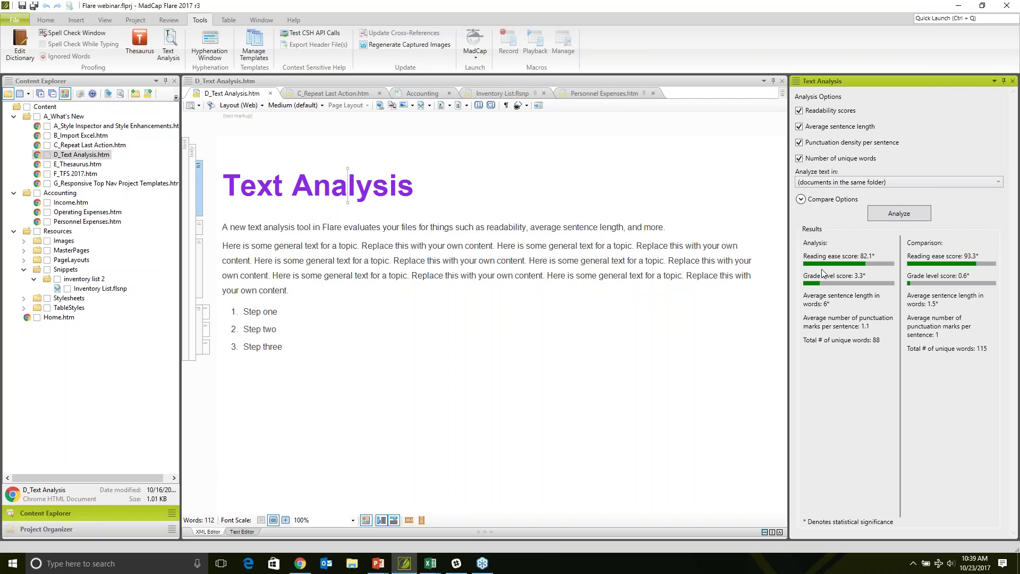
{"action": "left_click", "coordinate": [861, 183]}
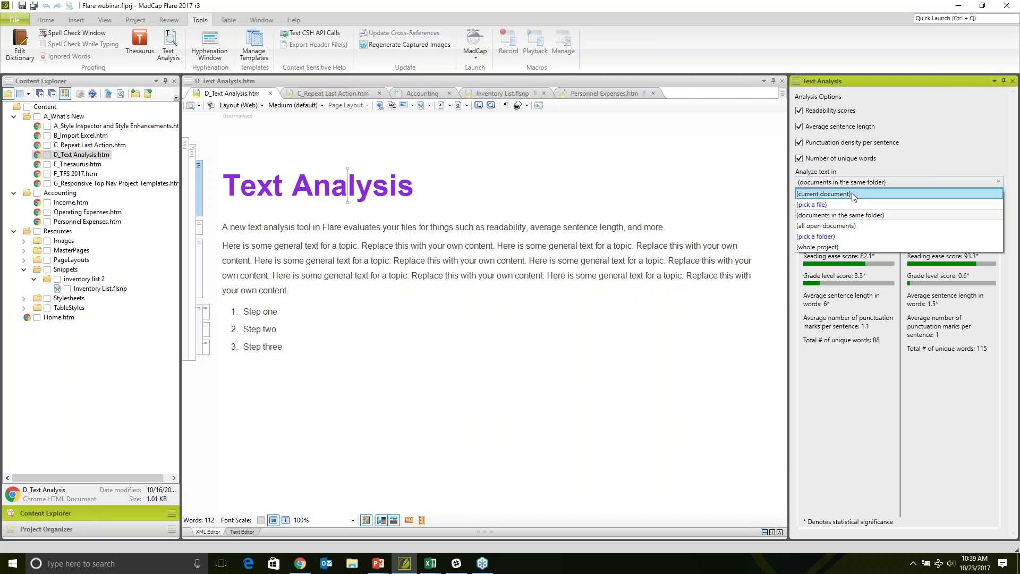
{"action": "left_click", "coordinate": [853, 194]}
{"action": "left_click", "coordinate": [880, 212]}
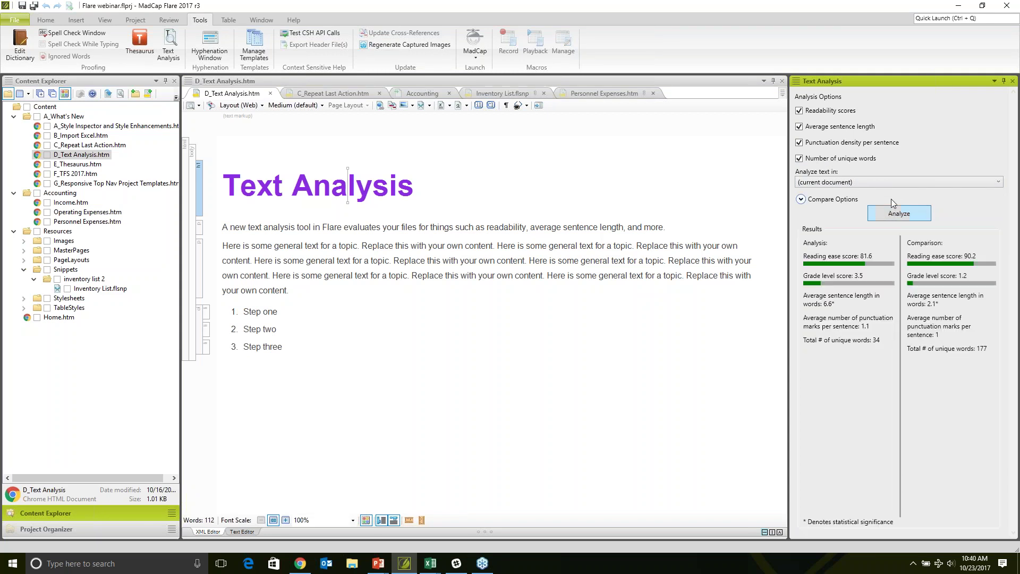
Examine the analysis scope choices, including the file picker, and keep the scope on the current document
{"action": "left_click", "coordinate": [899, 181]}
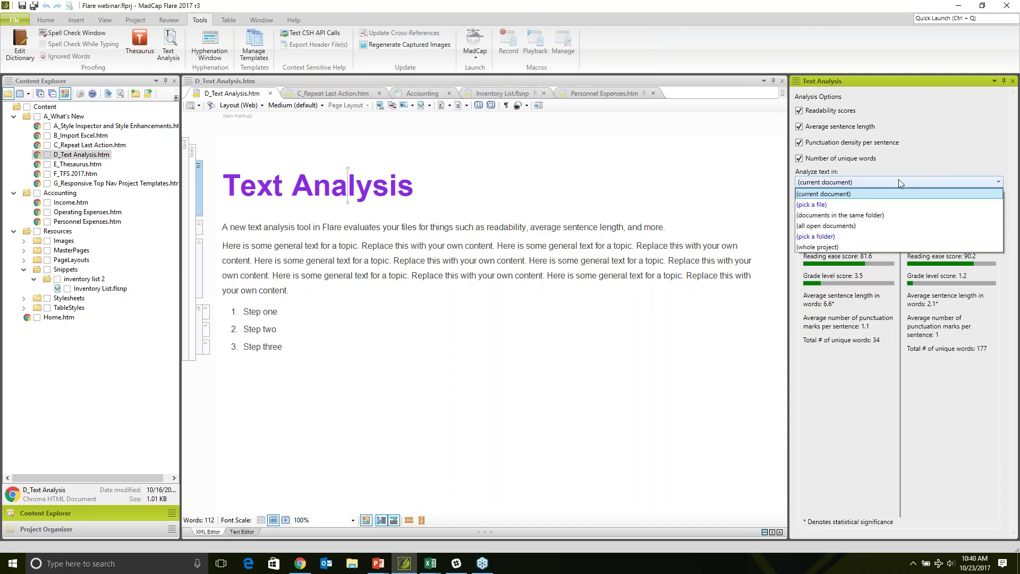
{"action": "left_click", "coordinate": [878, 205]}
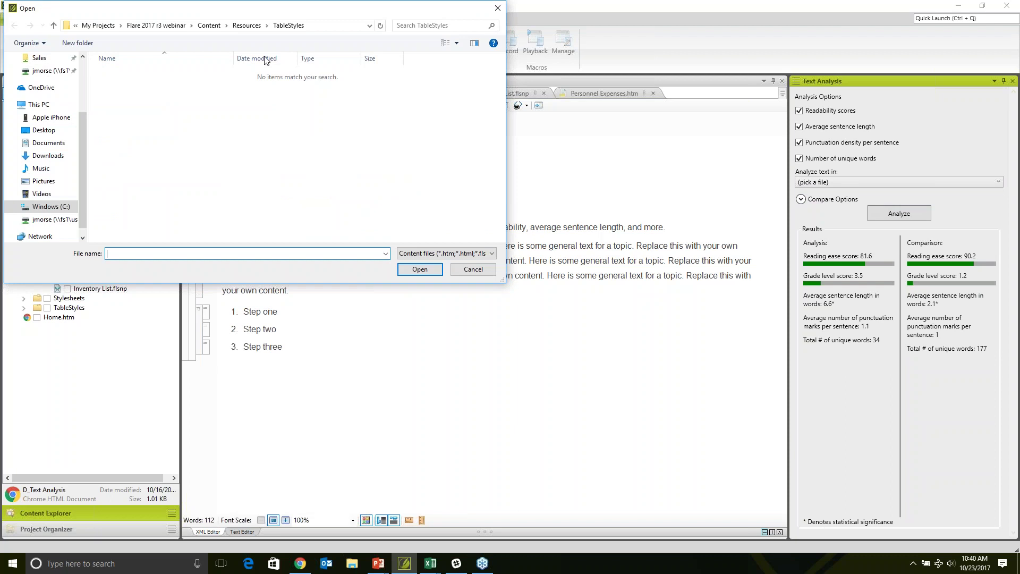
{"action": "left_click", "coordinate": [478, 268]}
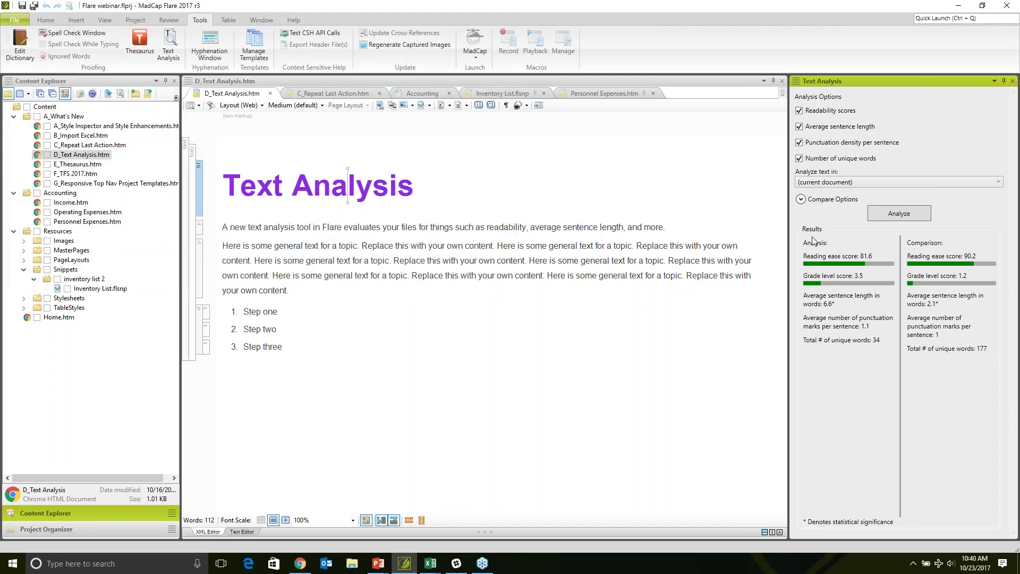
{"action": "left_click", "coordinate": [820, 187]}
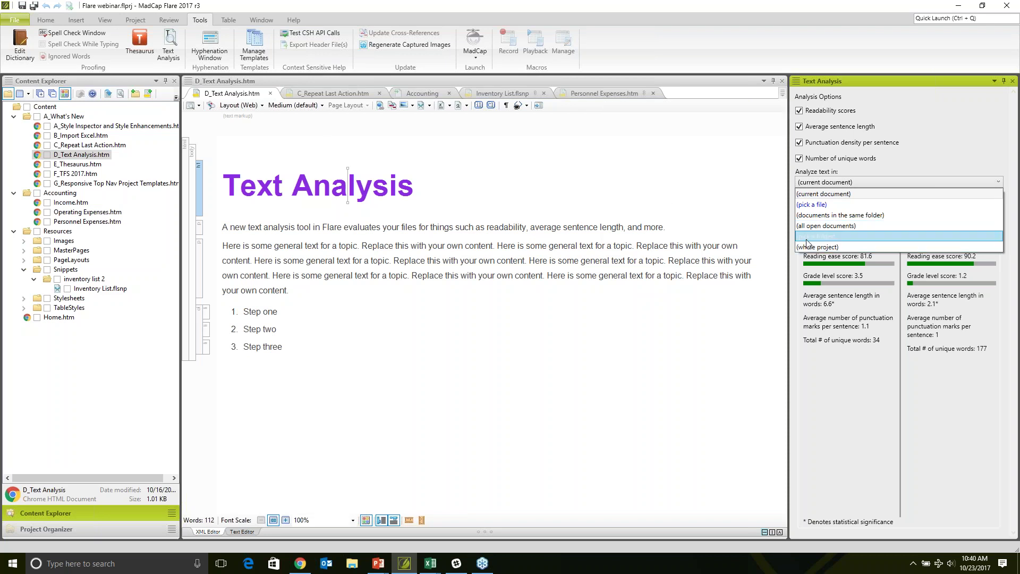
{"action": "left_click", "coordinate": [738, 274]}
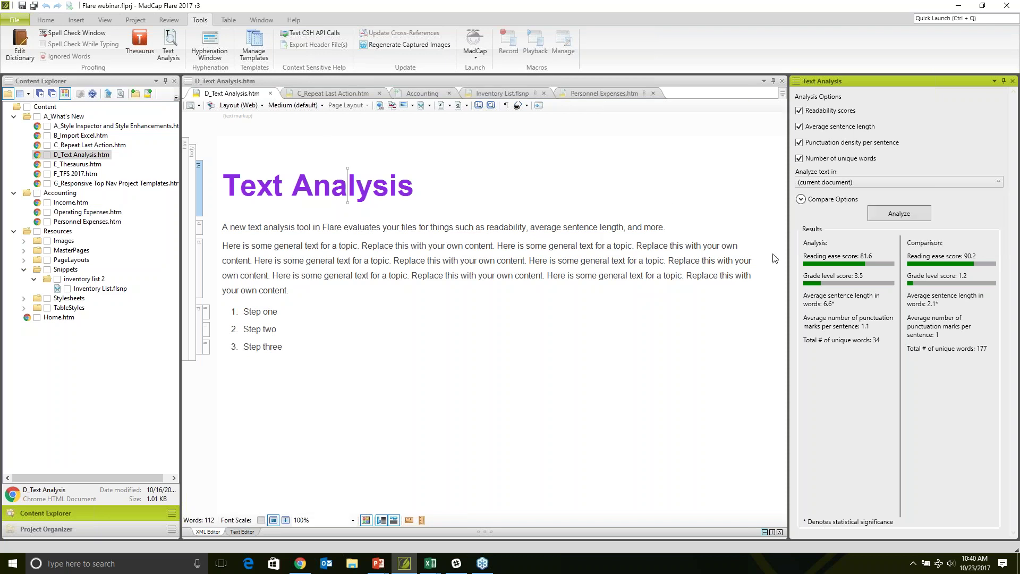
Analyze the current document in comparison with the whole project, and widen the results window
{"action": "left_click", "coordinate": [821, 199]}
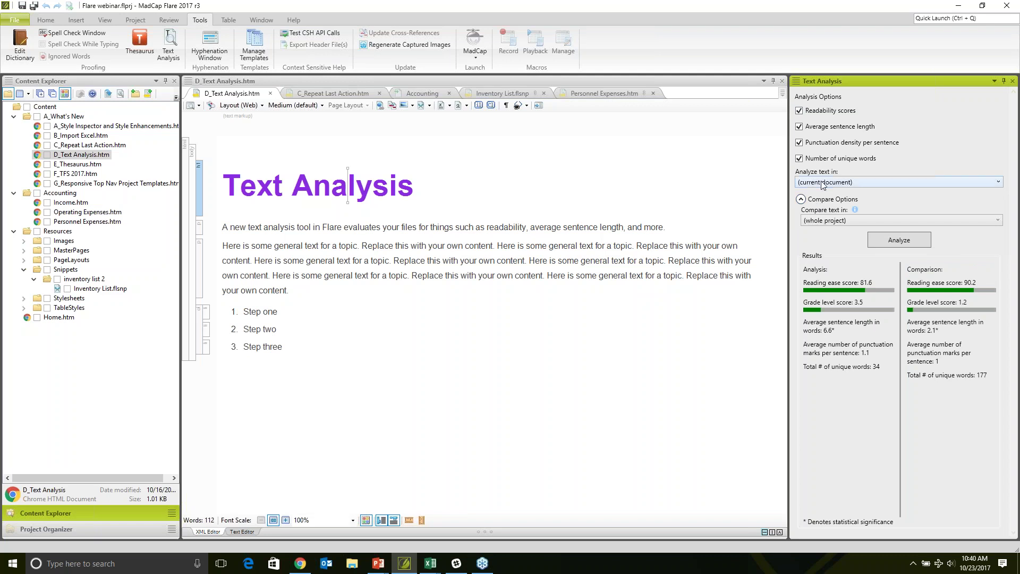
{"action": "left_click", "coordinate": [332, 194]}
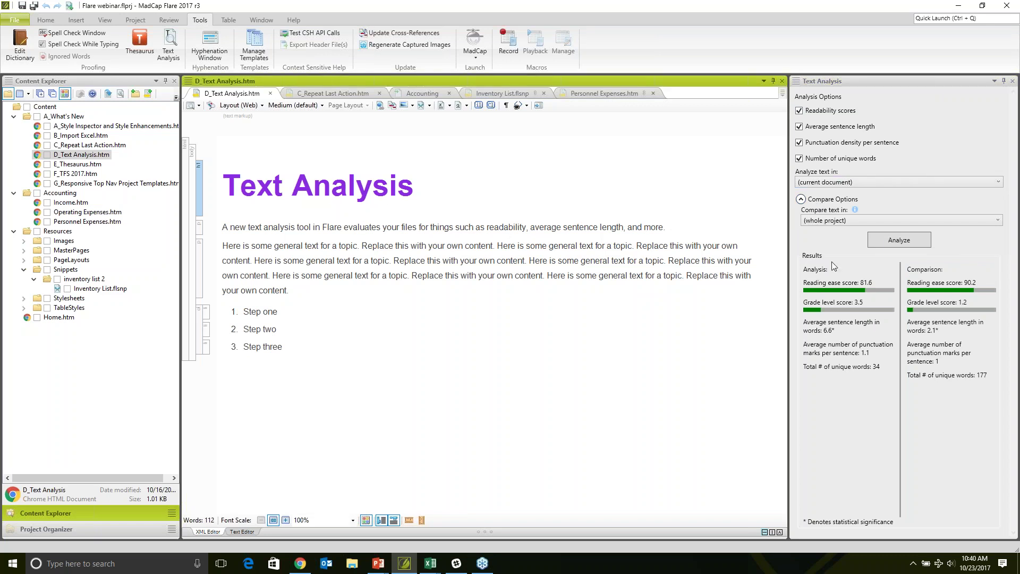
{"action": "left_click", "coordinate": [895, 219]}
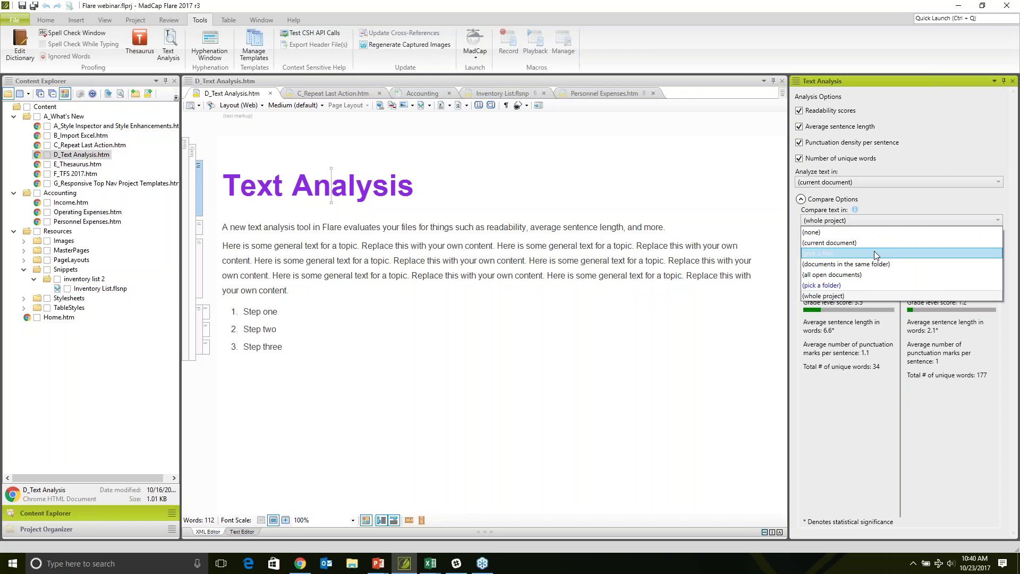
{"action": "left_click", "coordinate": [849, 296]}
{"action": "left_click", "coordinate": [892, 241]}
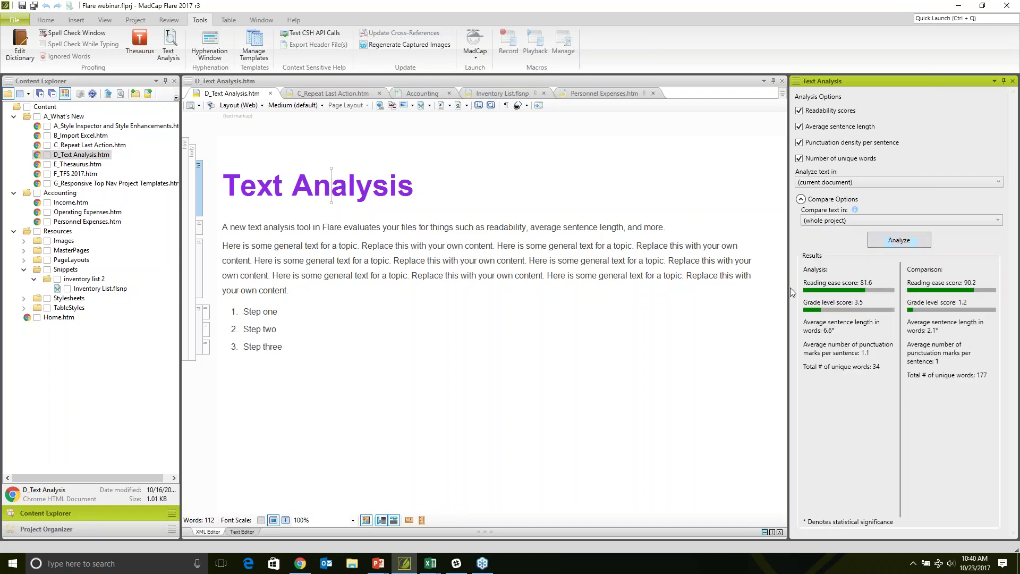
{"action": "left_click_drag", "start_coordinate": [790, 288], "coordinate": [751, 289]}
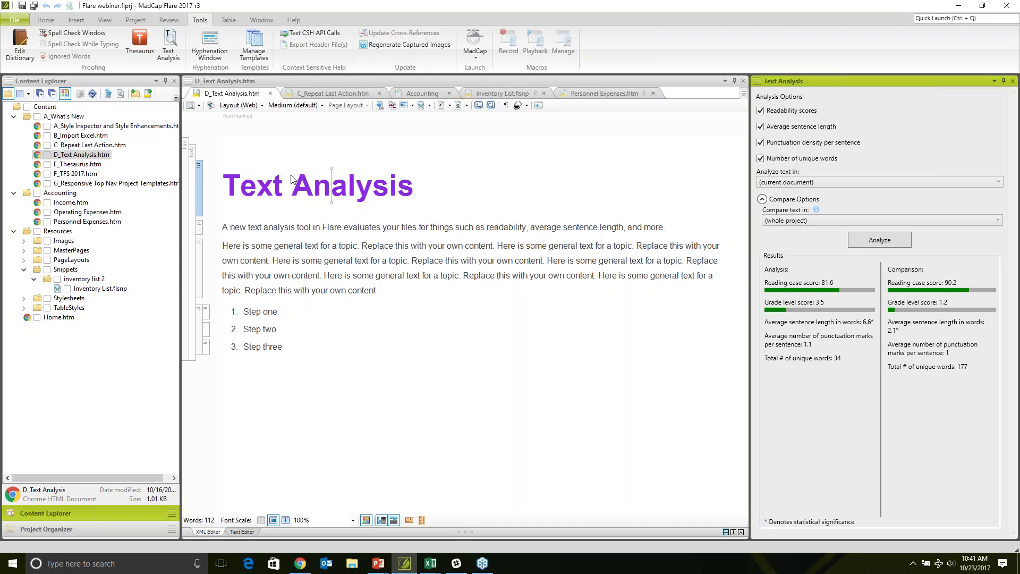
Open the E_Thesaurus topic and, in place of Text Analysis, look up the word "effortless" in a widened Thesaurus window
{"action": "double_click", "coordinate": [77, 164]}
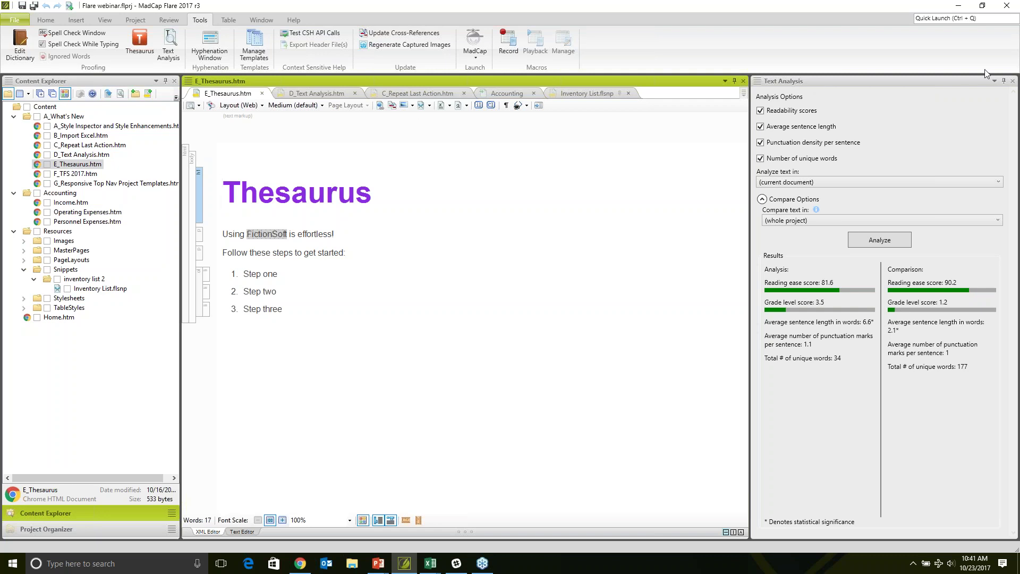
{"action": "left_click", "coordinate": [1012, 81]}
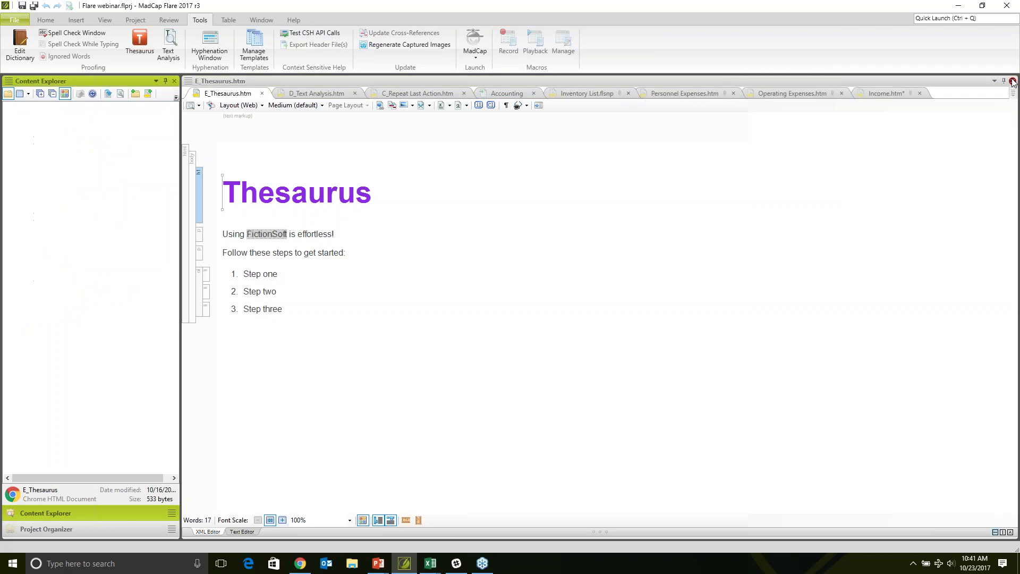
{"action": "left_click", "coordinate": [313, 234]}
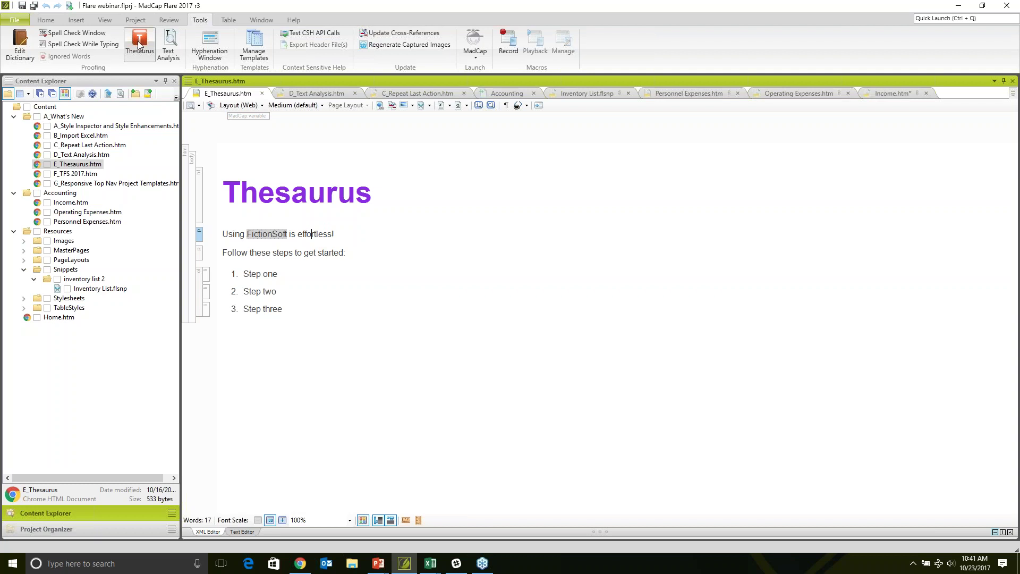
{"action": "left_click", "coordinate": [138, 48]}
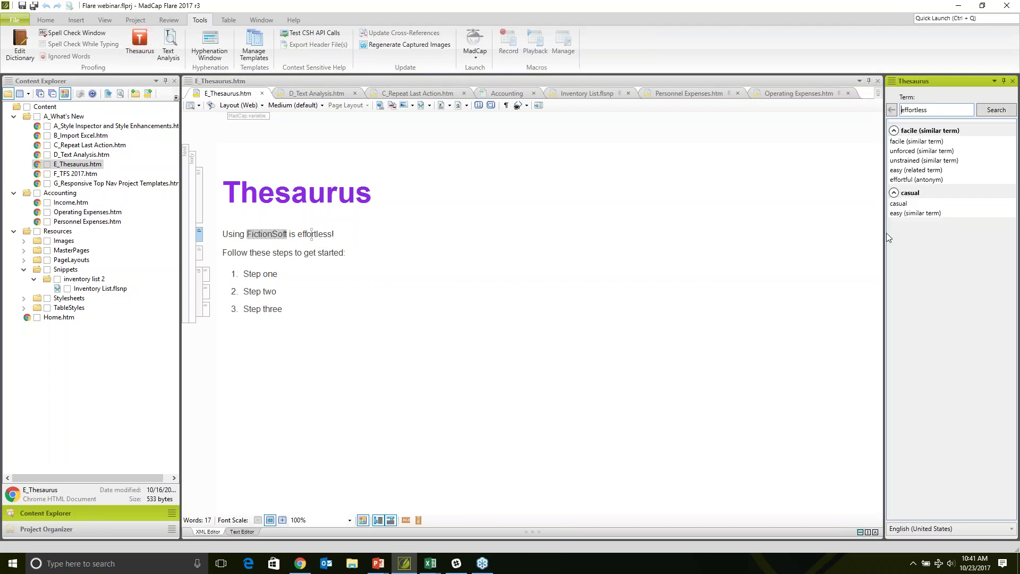
{"action": "left_click_drag", "start_coordinate": [886, 232], "coordinate": [848, 233]}
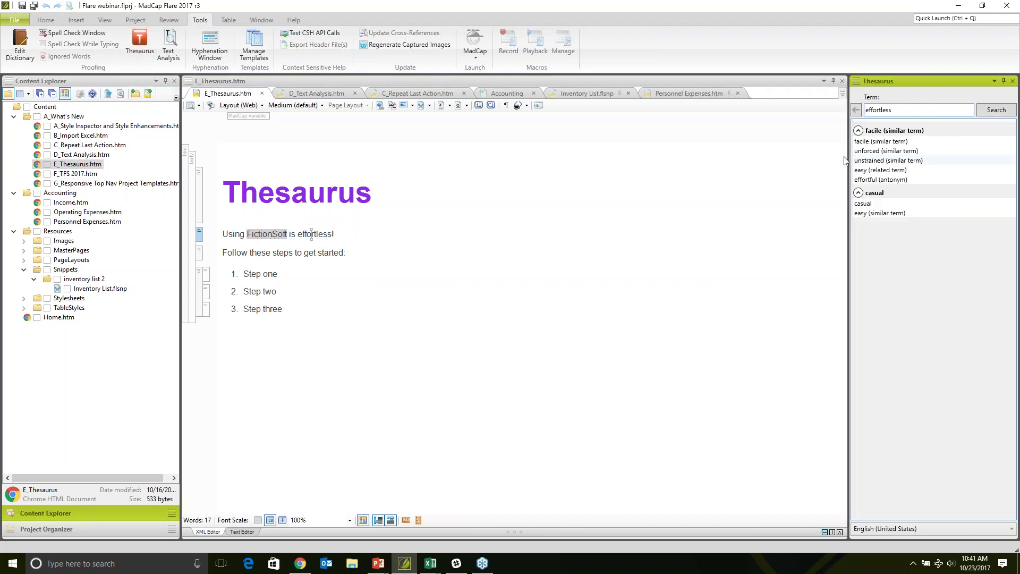
Replace "effortless" in the first sentence with the related term "easy" from the Thesaurus results
{"action": "left_click", "coordinate": [324, 234]}
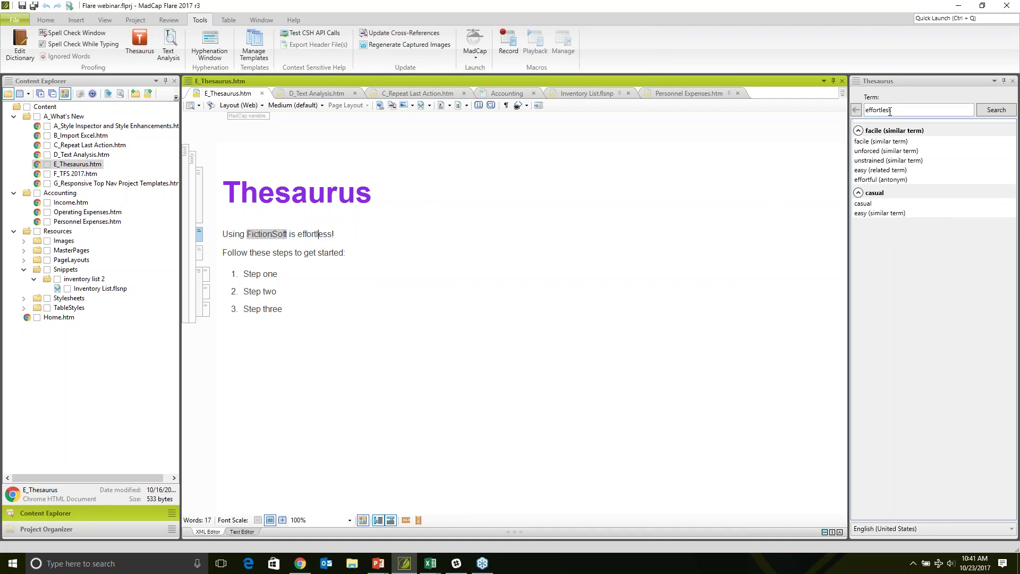
{"action": "left_click", "coordinate": [866, 171]}
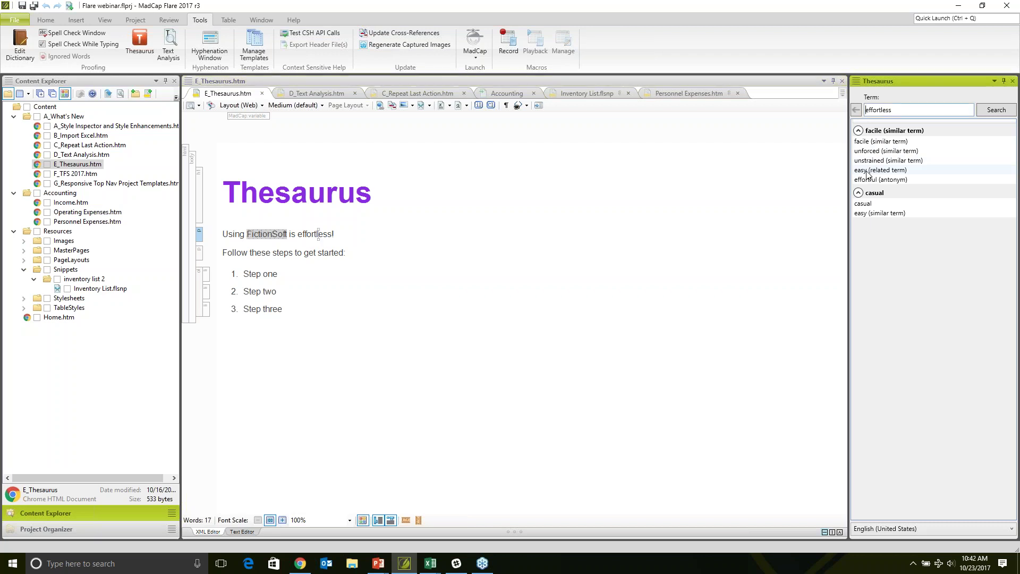
{"action": "right_click", "coordinate": [867, 172]}
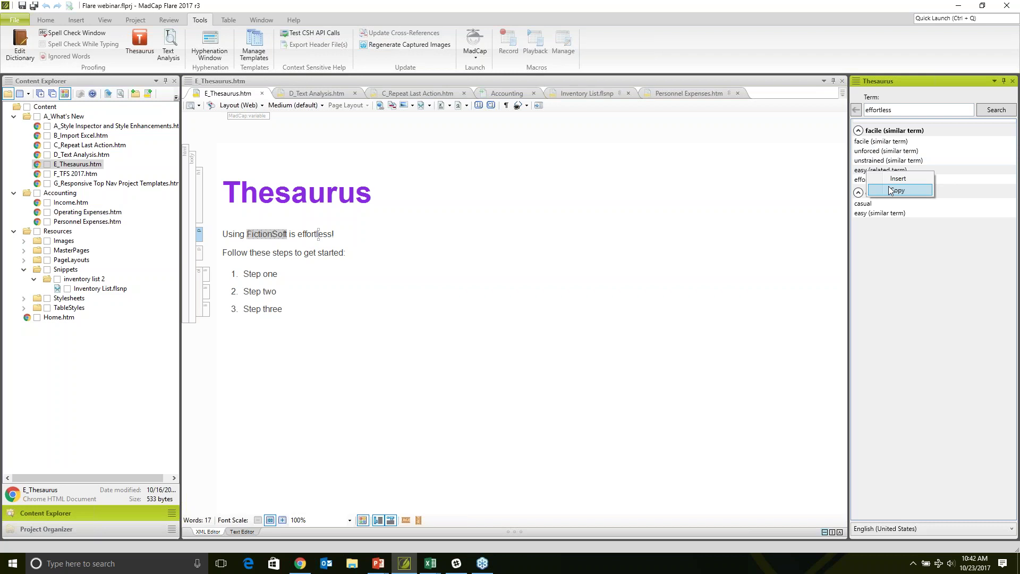
{"action": "left_click", "coordinate": [897, 178]}
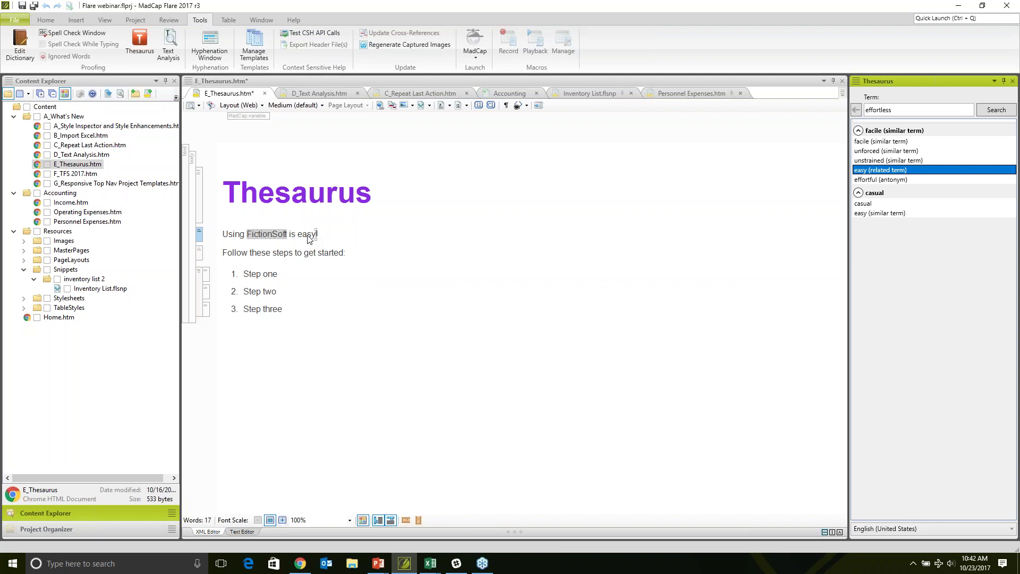
Check the synonyms offered for "started" in the second sentence, and look up "word" in the Thesaurus window
{"action": "left_click", "coordinate": [327, 253]}
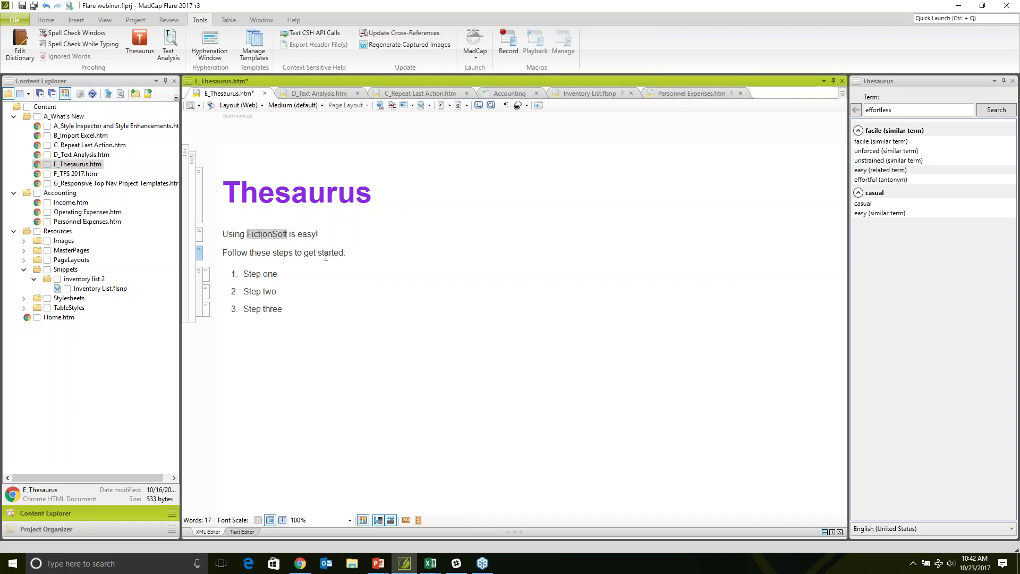
{"action": "right_click", "coordinate": [335, 254]}
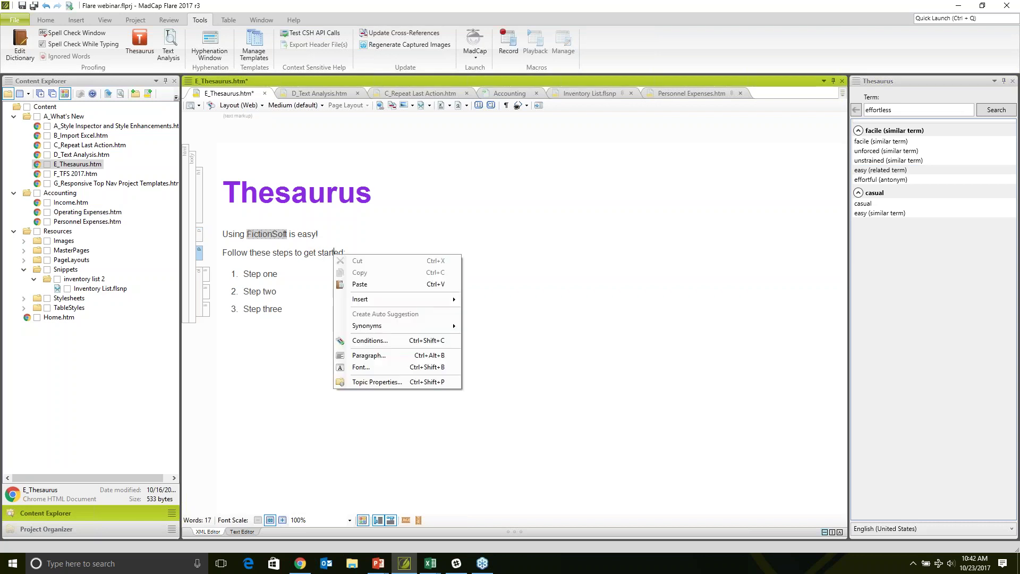
{"action": "mouse_move", "coordinate": [368, 327]}
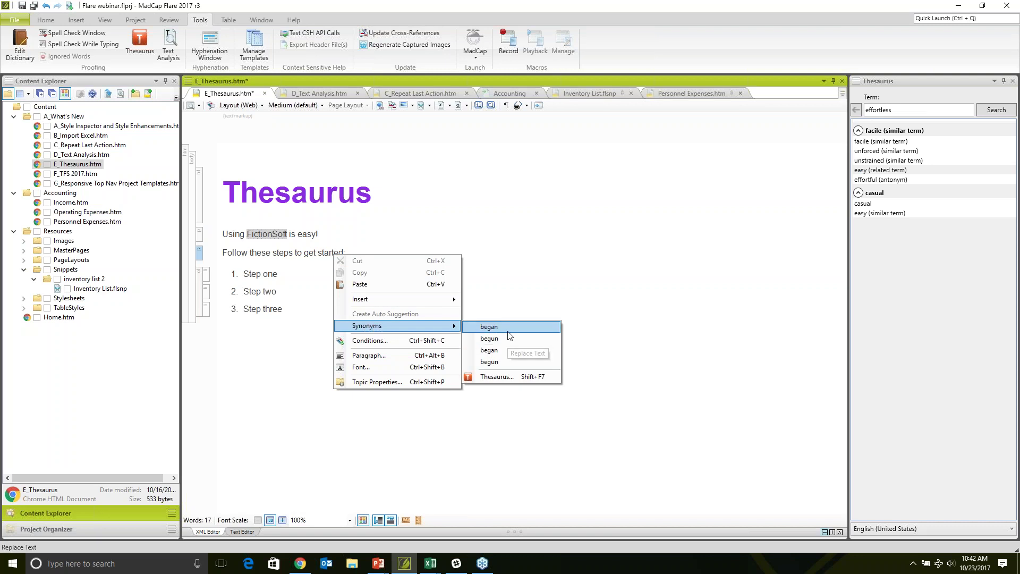
{"action": "left_click", "coordinate": [496, 377]}
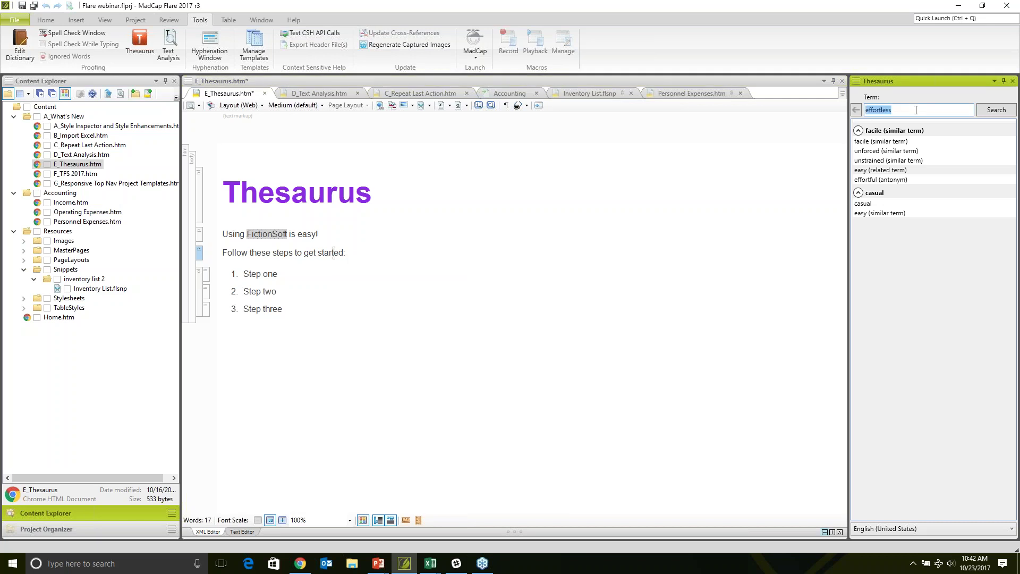
{"action": "type", "text": "word"}
{"action": "key", "text": "Return"}
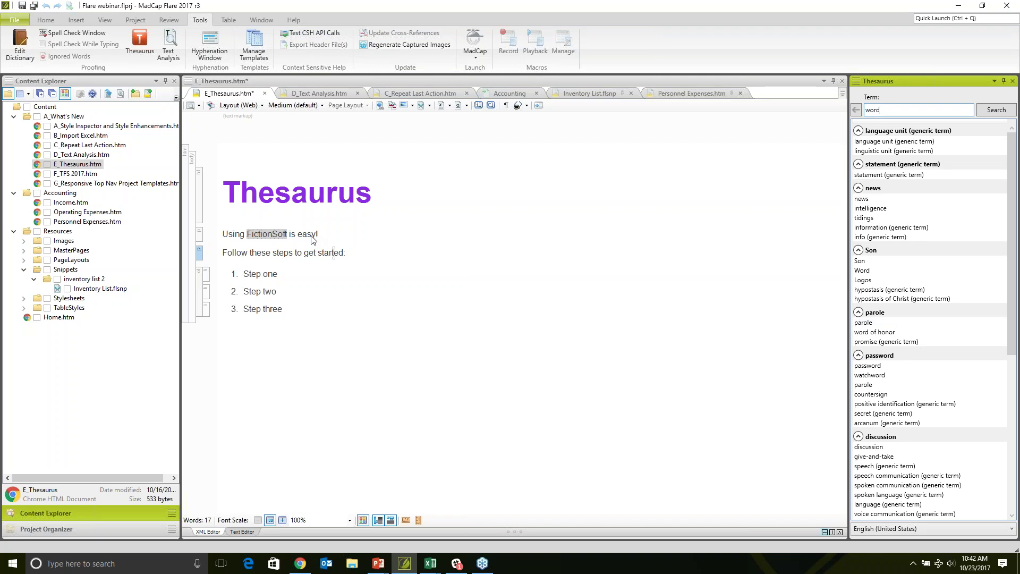
Open the F_TFS 2017 topic, shorten its heading to "TFS 2017", and save the topic
{"action": "left_click", "coordinate": [79, 173]}
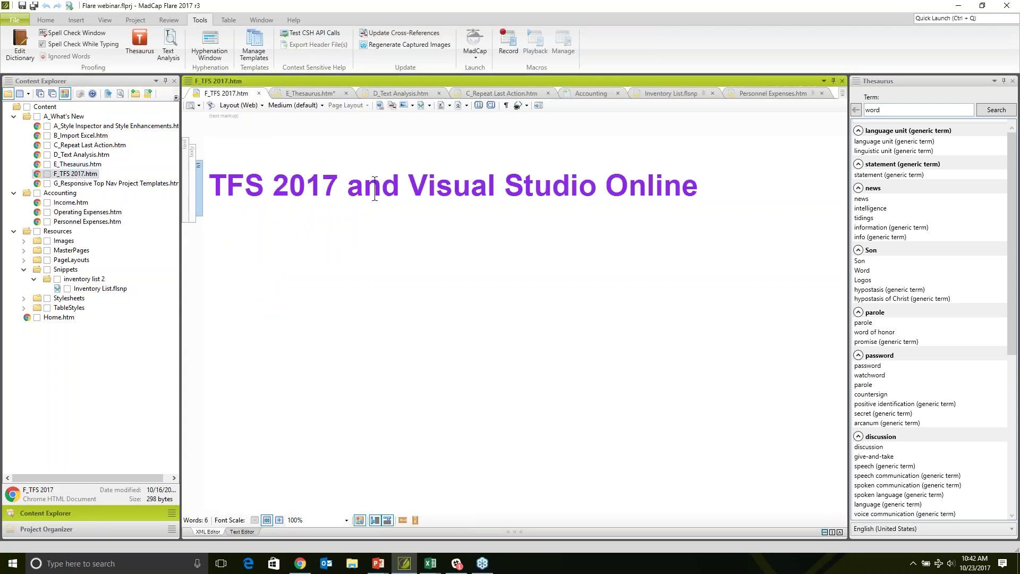
{"action": "left_click_drag", "start_coordinate": [414, 185], "coordinate": [698, 187]}
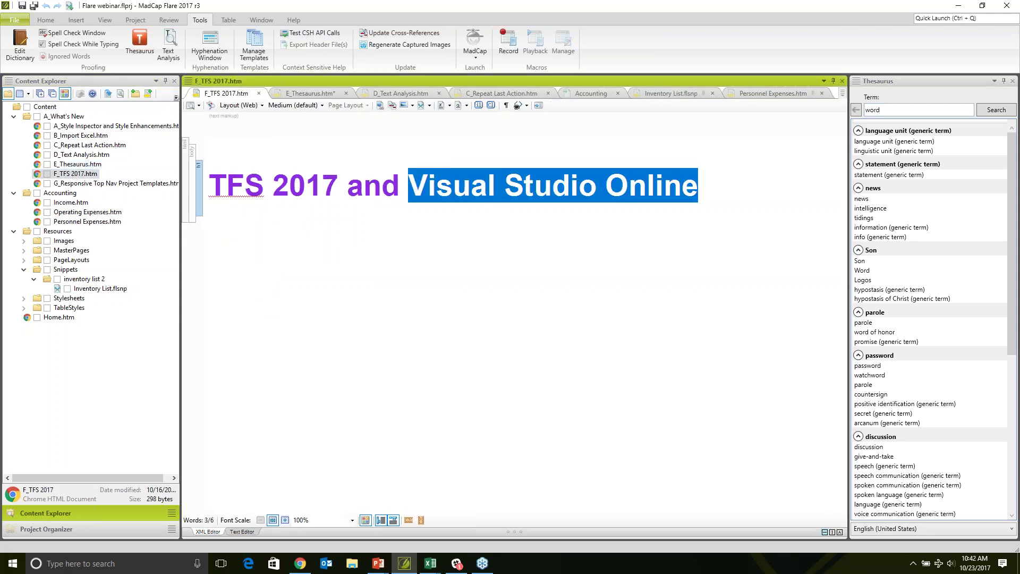
{"action": "key", "text": "Delete"}
{"action": "key", "text": "BackSpace"}
{"action": "key", "text": "BackSpace"}
{"action": "key", "text": "BackSpace"}
{"action": "key", "text": "BackSpace"}
{"action": "key", "text": "BackSpace"}
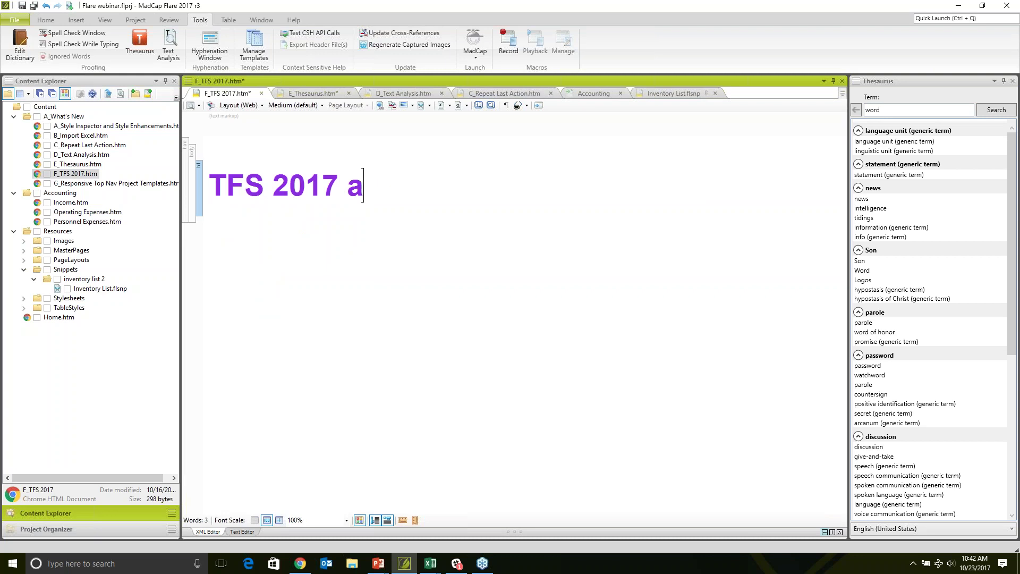
{"action": "key", "text": "ctrl+s"}
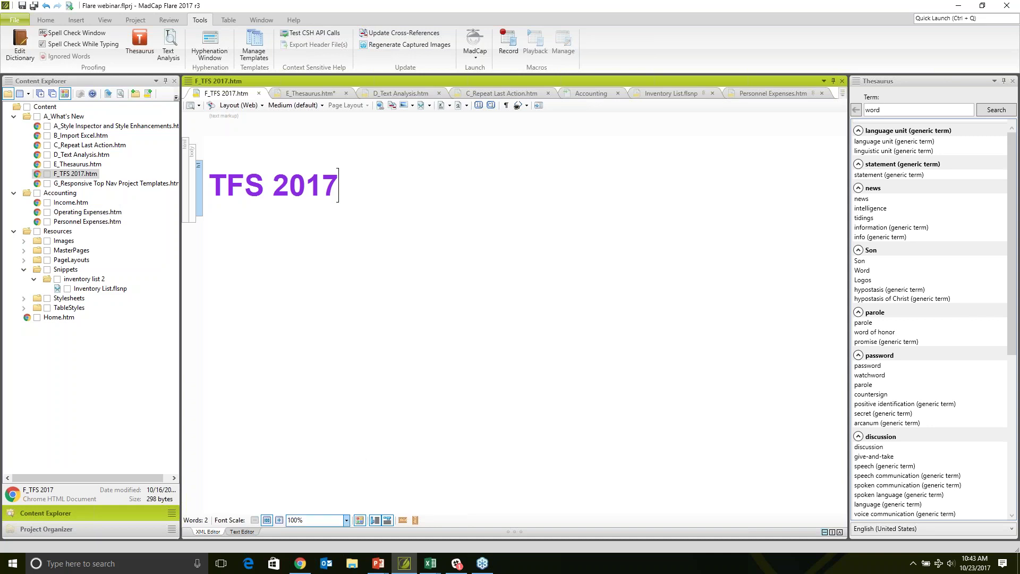
Switch to Chrome and open the project templates page from the New Responsive Top Navigation Templates section
{"action": "left_click", "coordinate": [301, 564]}
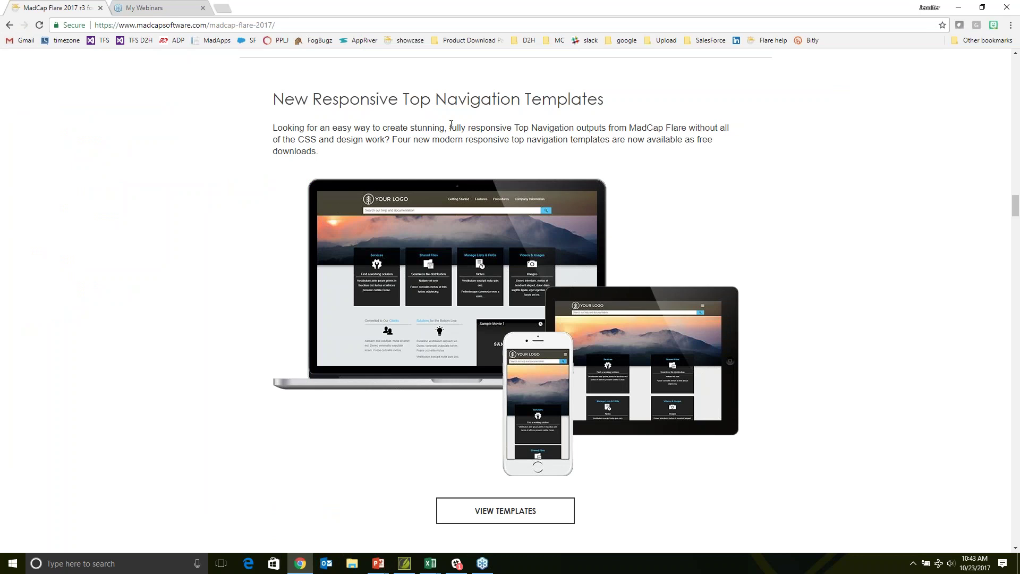
{"action": "scroll", "coordinate": [462, 234], "scroll_direction": "down", "scroll_amount": 1}
{"action": "scroll", "coordinate": [441, 334], "scroll_direction": "up", "scroll_amount": 1}
{"action": "left_click", "coordinate": [497, 519]}
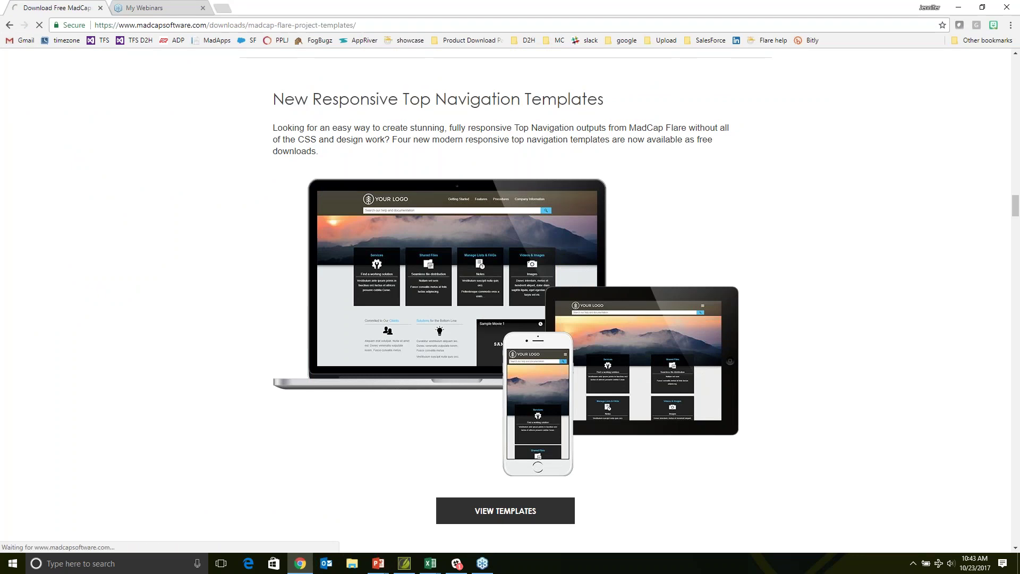
Browse the downloadable project templates and view the sample output of the Responsive Dashboard Navigation Layout
{"action": "scroll", "coordinate": [356, 322], "scroll_direction": "down", "scroll_amount": 15}
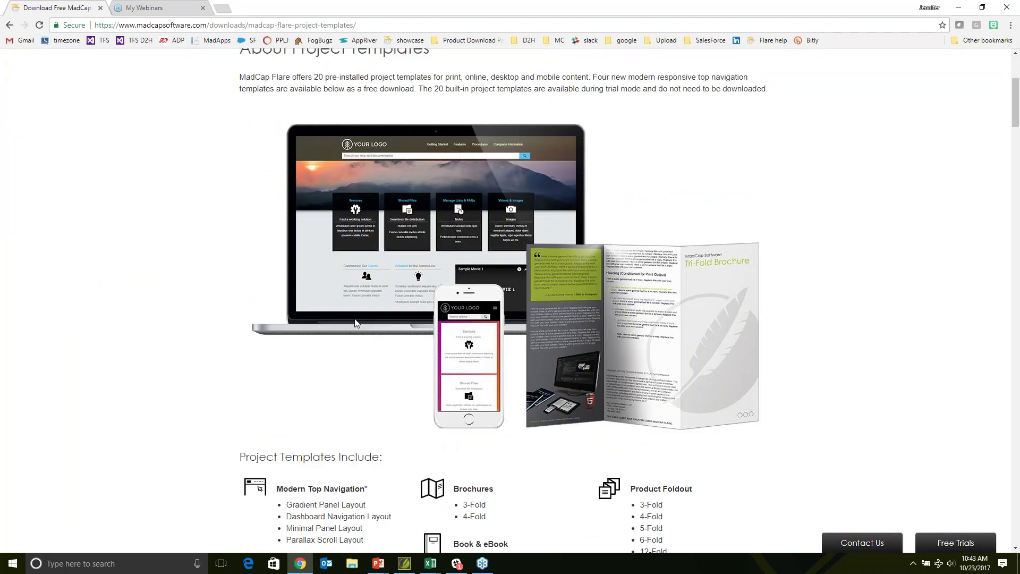
{"action": "scroll", "coordinate": [510, 302], "scroll_direction": "down", "scroll_amount": 7}
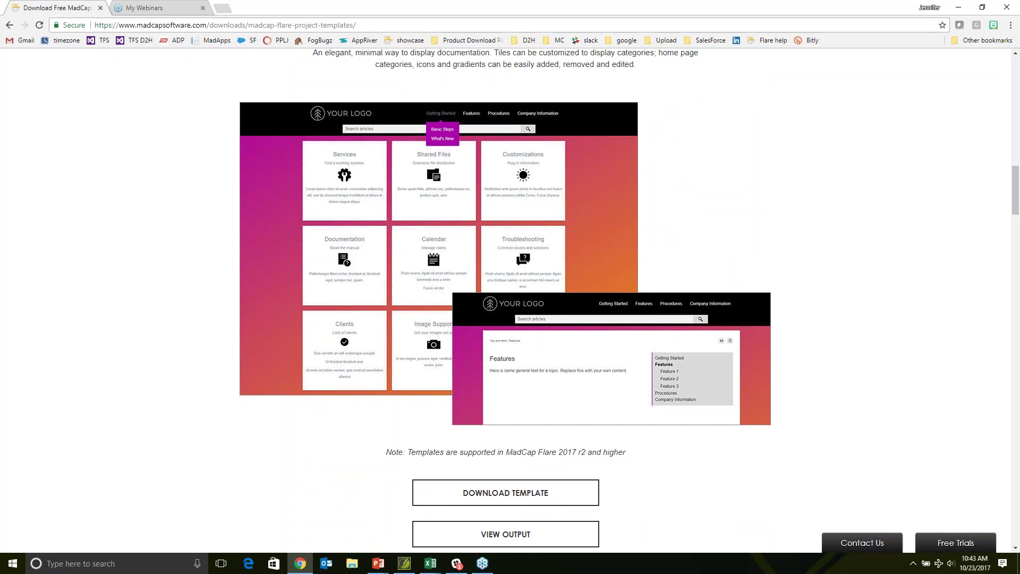
{"action": "scroll", "coordinate": [510, 301], "scroll_direction": "down", "scroll_amount": 1}
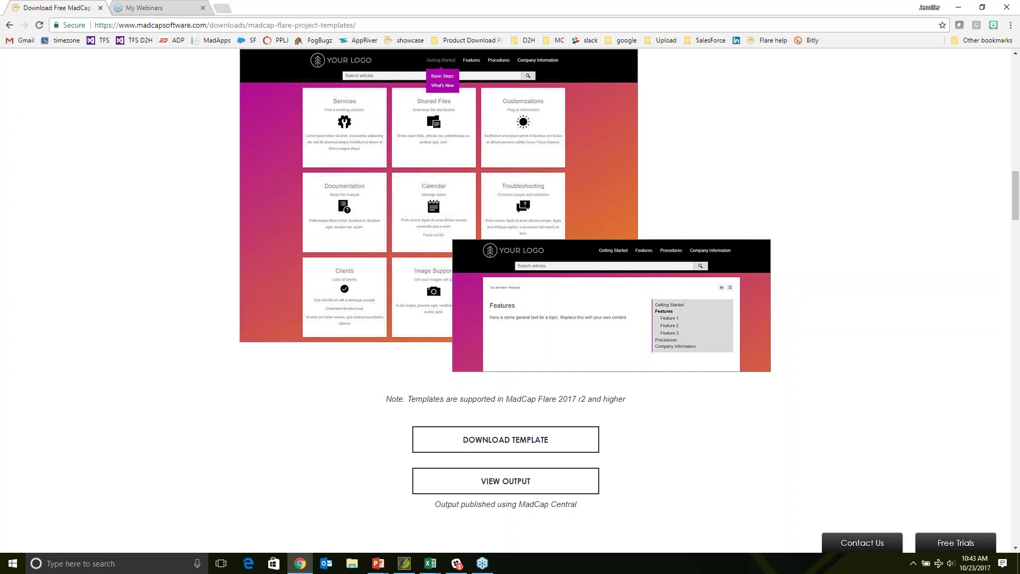
{"action": "scroll", "coordinate": [471, 410], "scroll_direction": "down", "scroll_amount": 2}
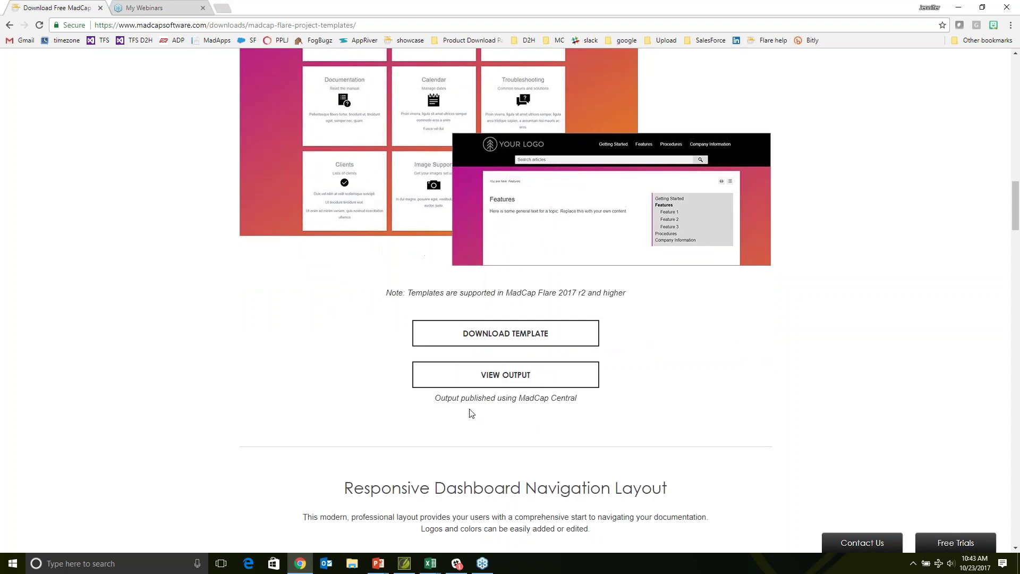
{"action": "scroll", "coordinate": [507, 384], "scroll_direction": "down", "scroll_amount": 10}
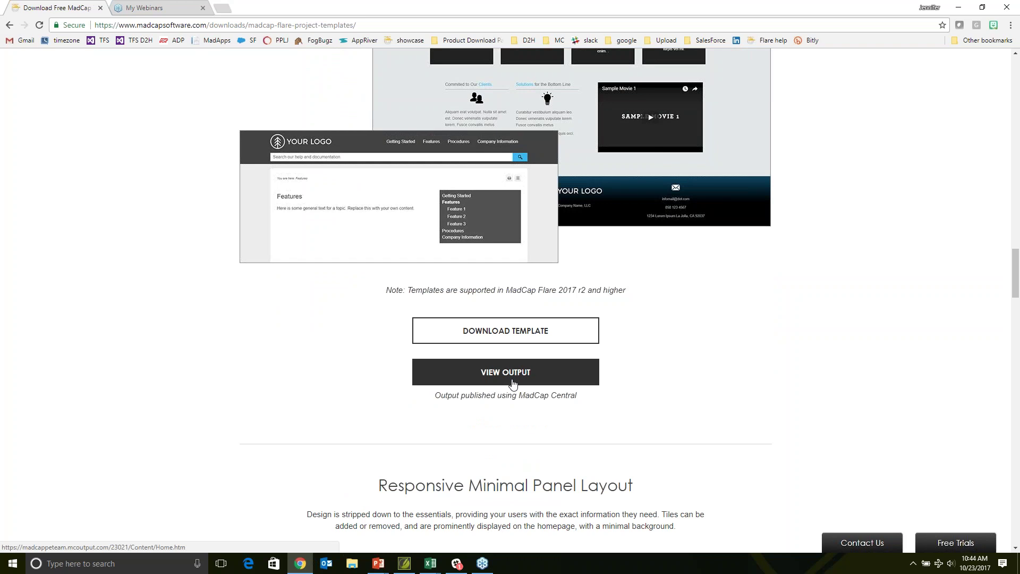
{"action": "left_click", "coordinate": [512, 383]}
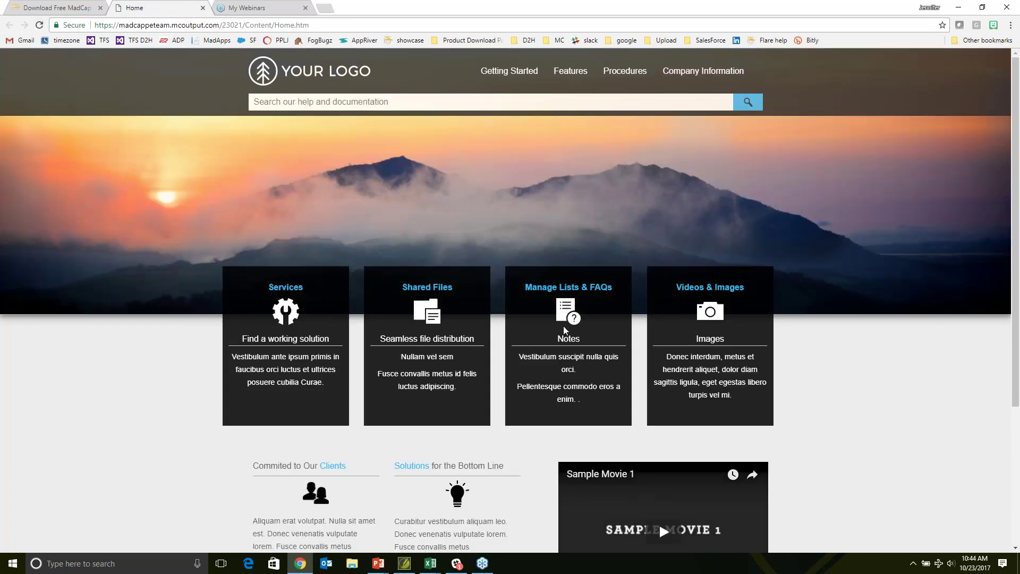
Explore the sample output by visiting the Basic Steps topic under Getting Started, and look over the home page
{"action": "mouse_move", "coordinate": [521, 75]}
{"action": "left_click", "coordinate": [518, 102]}
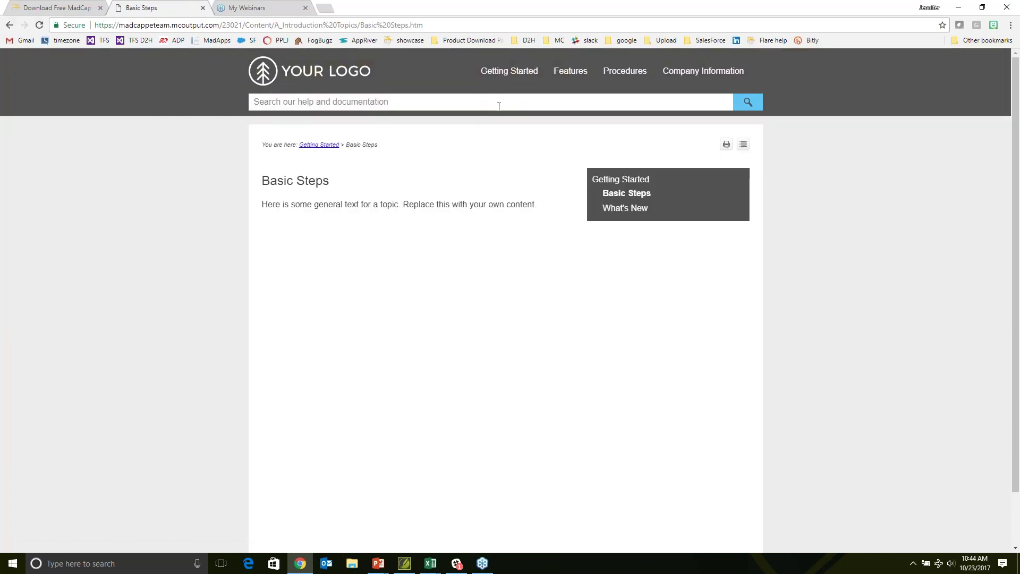
{"action": "left_click", "coordinate": [327, 74]}
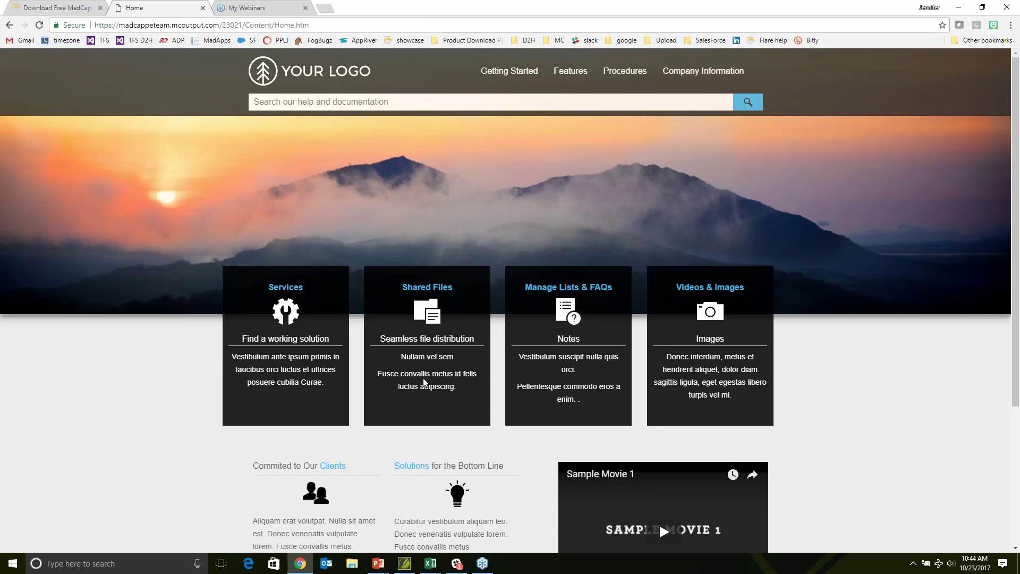
{"action": "scroll", "coordinate": [424, 383], "scroll_direction": "down", "scroll_amount": 4}
{"action": "scroll", "coordinate": [424, 382], "scroll_direction": "up", "scroll_amount": 2}
{"action": "scroll", "coordinate": [424, 382], "scroll_direction": "up", "scroll_amount": 2}
Review the Minimal Panel and Parallax Scroll layouts back on the templates page, and switch to the PowerPoint slide show
{"action": "left_click", "coordinate": [77, 8]}
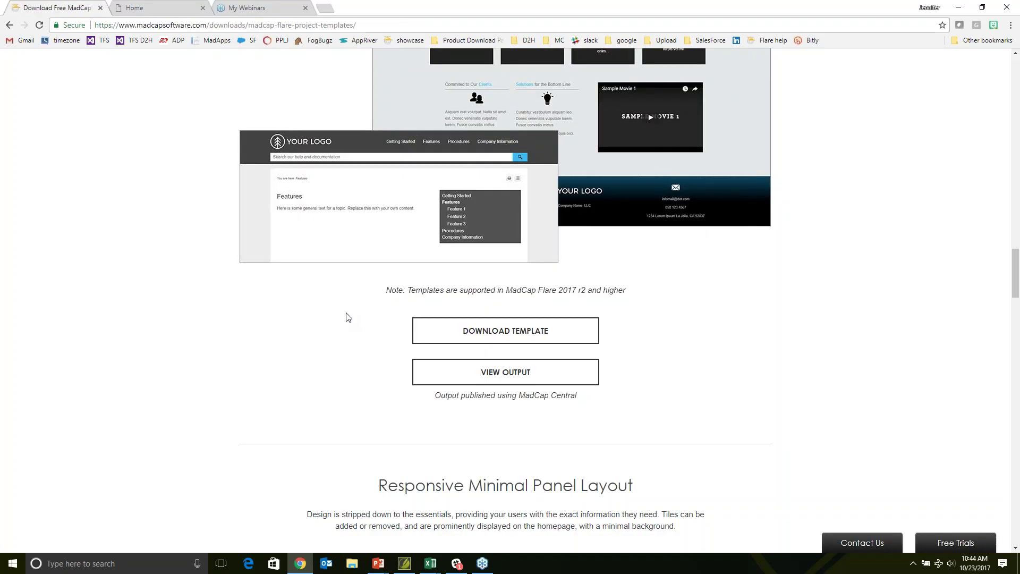
{"action": "scroll", "coordinate": [425, 352], "scroll_direction": "down", "scroll_amount": 3}
{"action": "scroll", "coordinate": [425, 351], "scroll_direction": "down", "scroll_amount": 8}
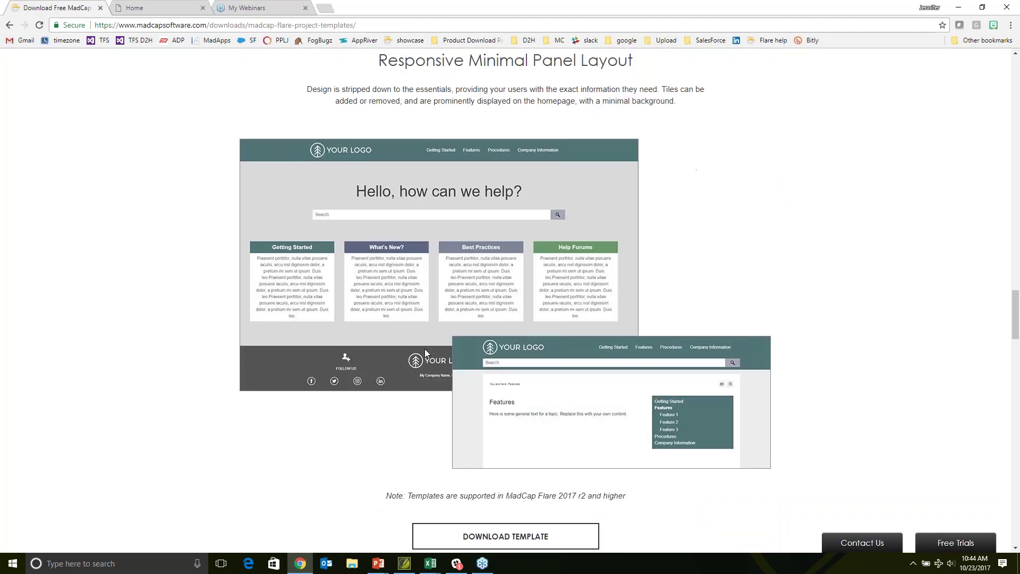
{"action": "scroll", "coordinate": [424, 357], "scroll_direction": "down", "scroll_amount": 5}
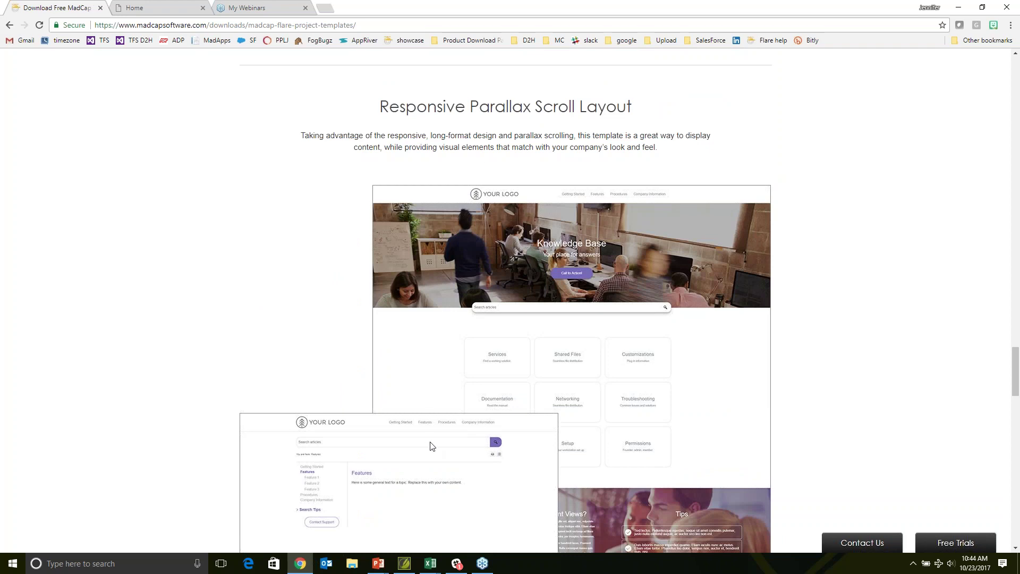
{"action": "mouse_move", "coordinate": [387, 566]}
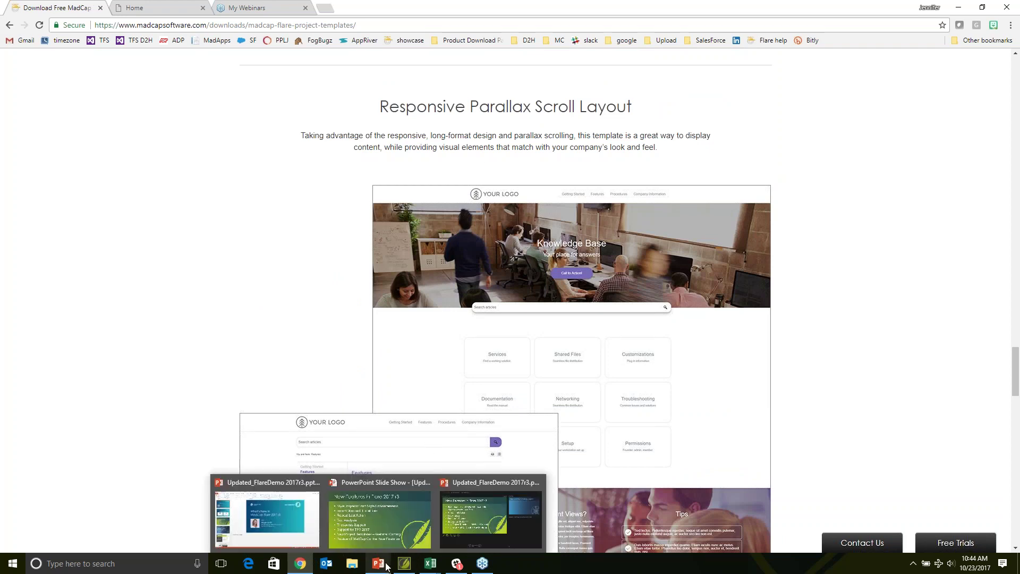
{"action": "left_click", "coordinate": [385, 529]}
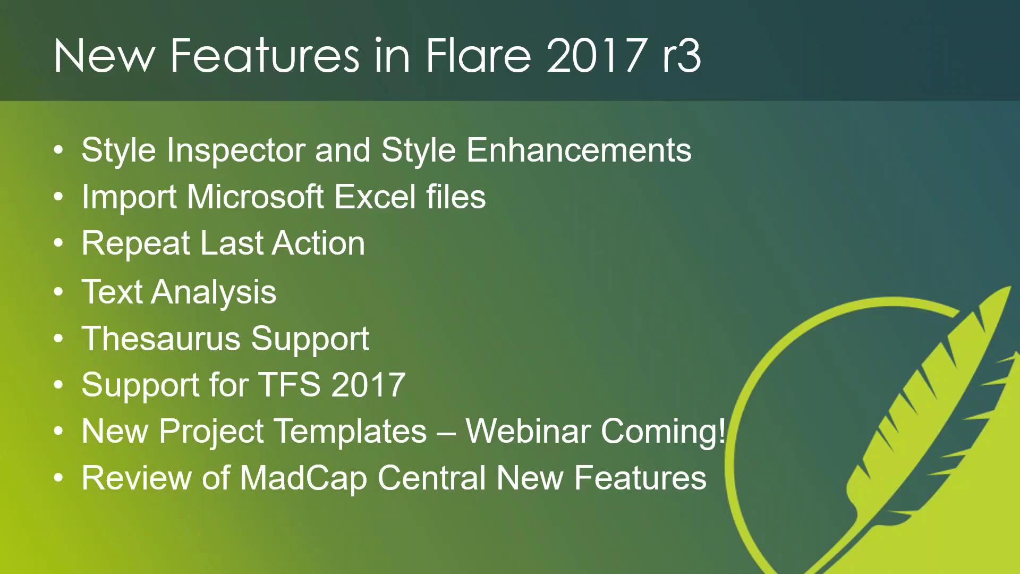
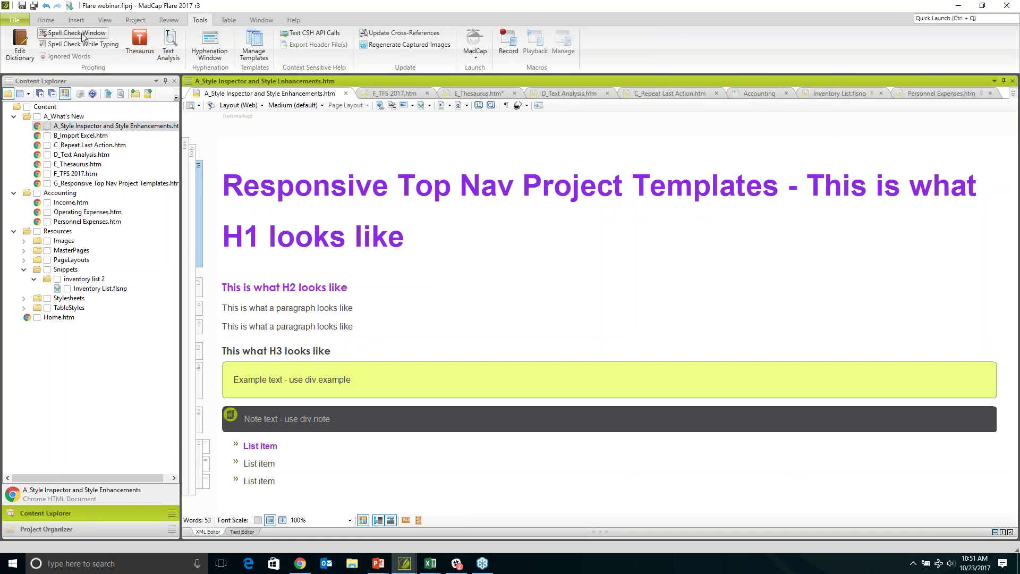
Show the Formatting window for the A_Style Inspector and Style Enhancements topic, and inspect the H2 heading's style
{"action": "left_click", "coordinate": [53, 20]}
{"action": "left_click", "coordinate": [349, 47]}
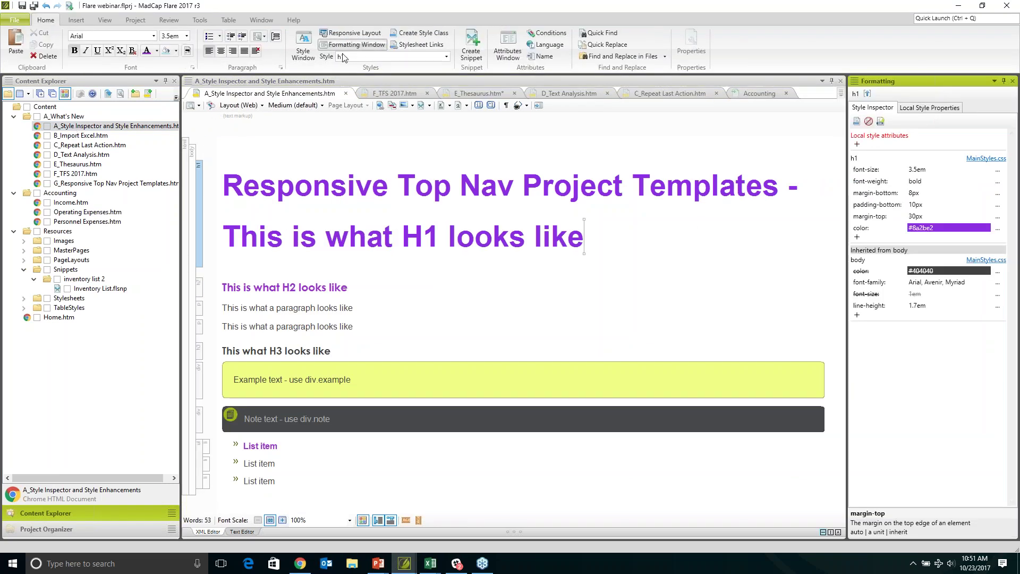
{"action": "left_click", "coordinate": [200, 286]}
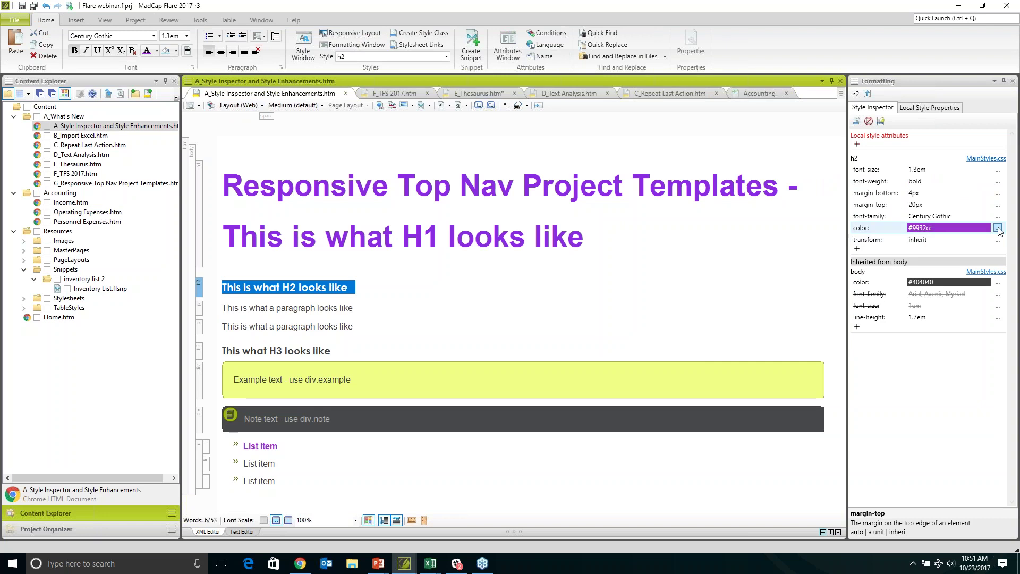
Set the h2 style's color to green #228b22 in the Style Inspector, and undo the change to MainStyles.css
{"action": "left_click", "coordinate": [985, 231]}
{"action": "left_click", "coordinate": [990, 240]}
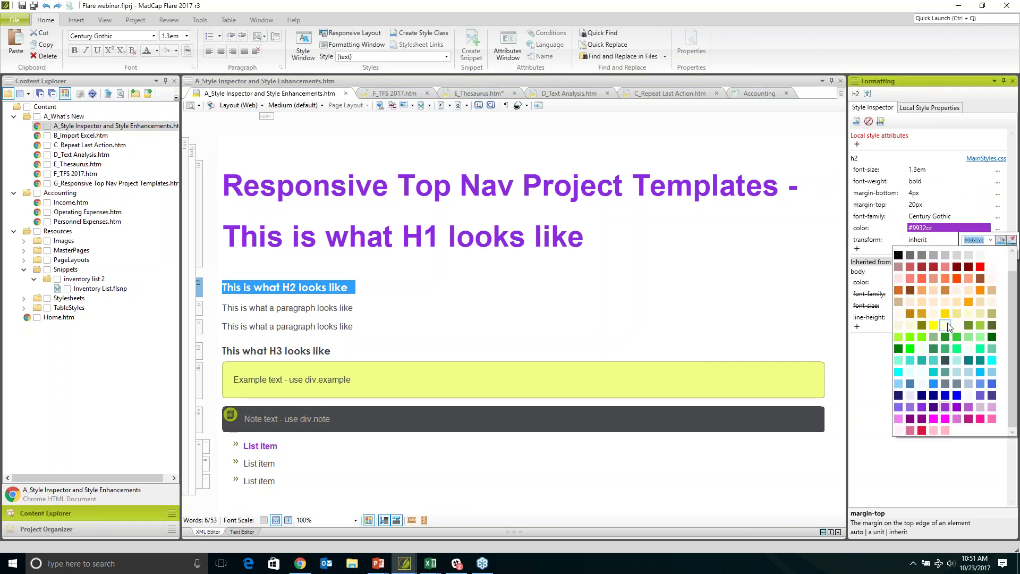
{"action": "left_click", "coordinate": [945, 336]}
{"action": "left_click", "coordinate": [976, 254]}
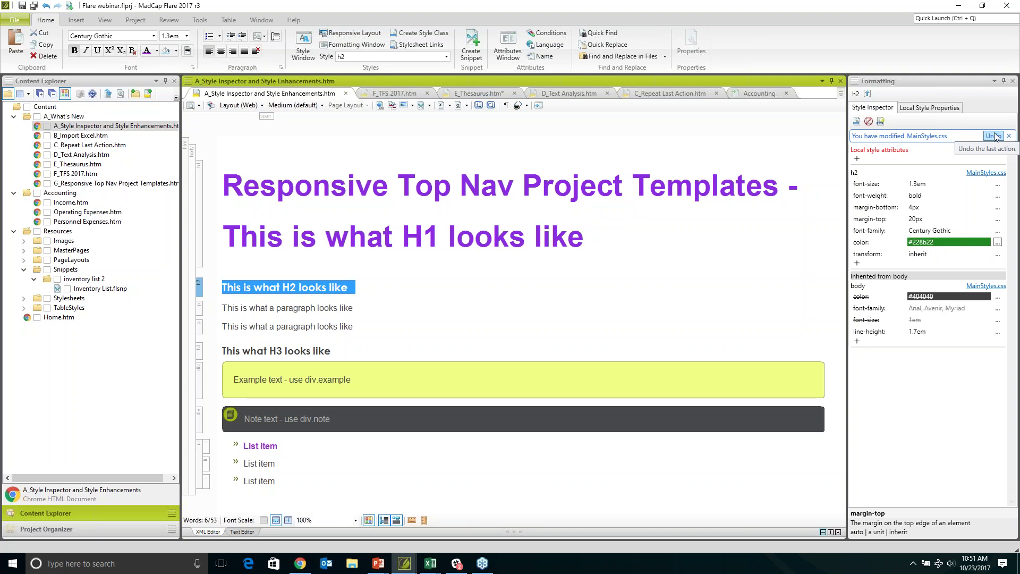
{"action": "left_click", "coordinate": [597, 334]}
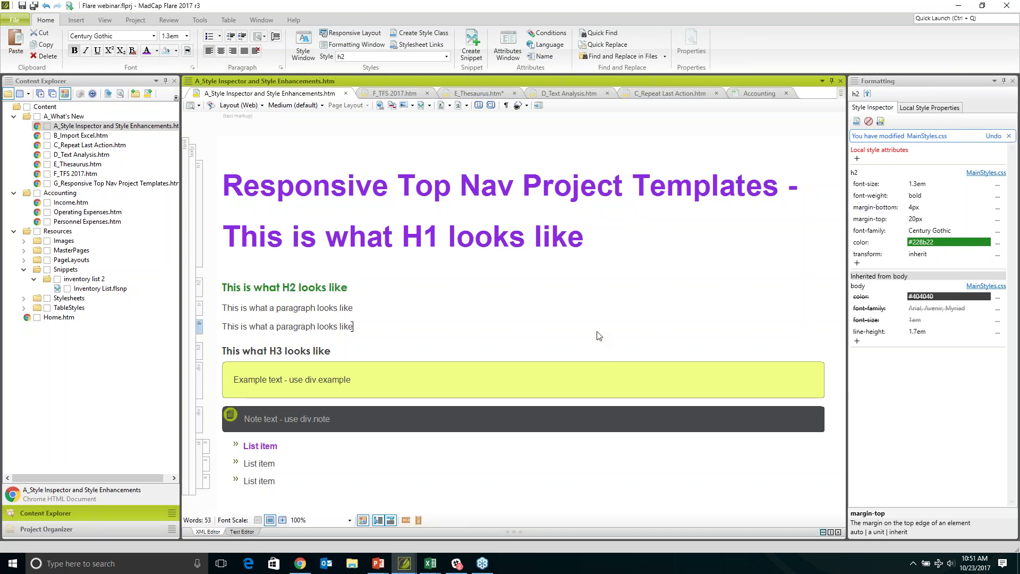
{"action": "left_click", "coordinate": [992, 136]}
{"action": "left_click", "coordinate": [417, 298]}
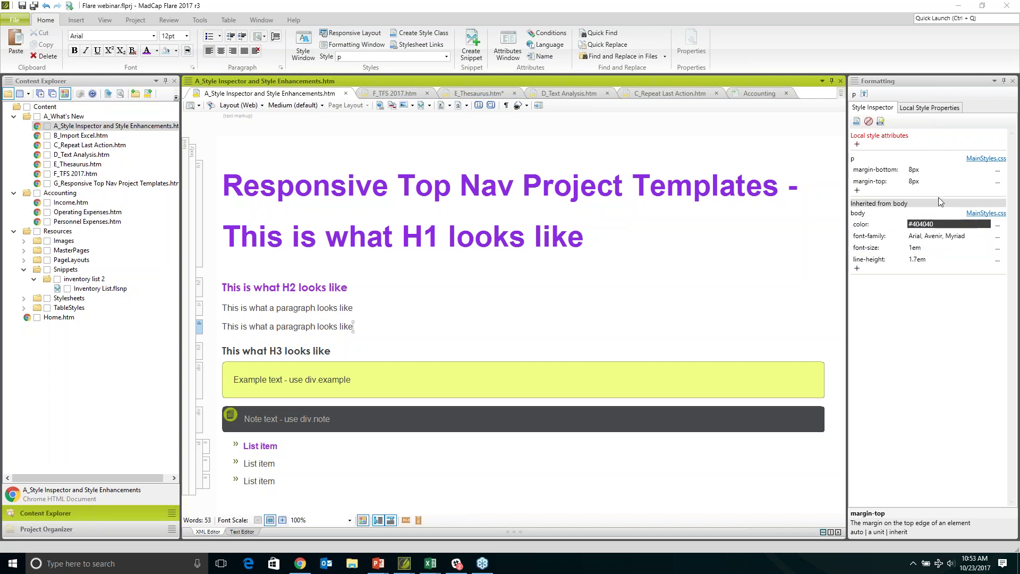
Close the Formatting window and show it again for the A_Style Inspector and Style Enhancements topic
{"action": "left_click", "coordinate": [1013, 81]}
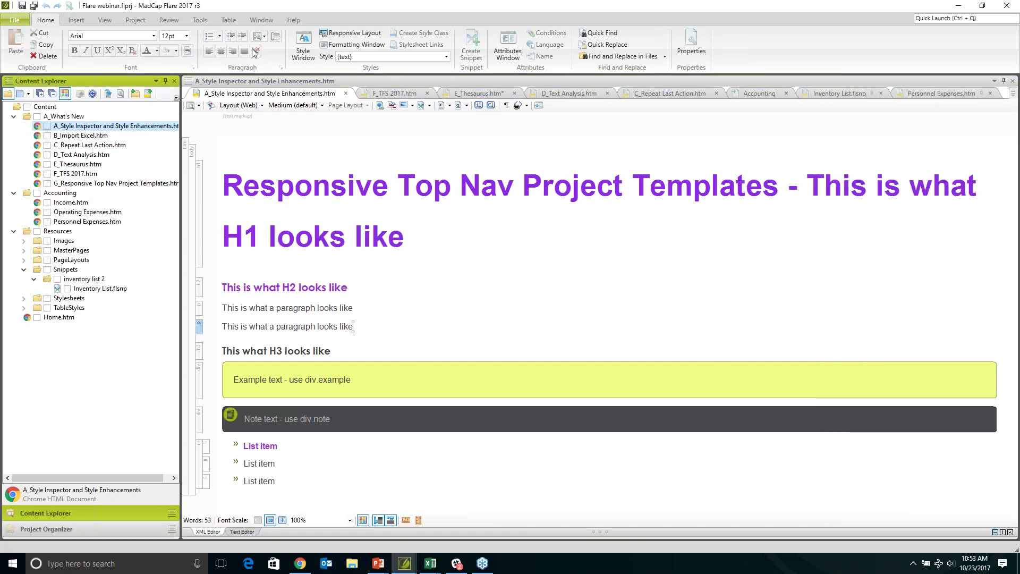
{"action": "left_click", "coordinate": [351, 47]}
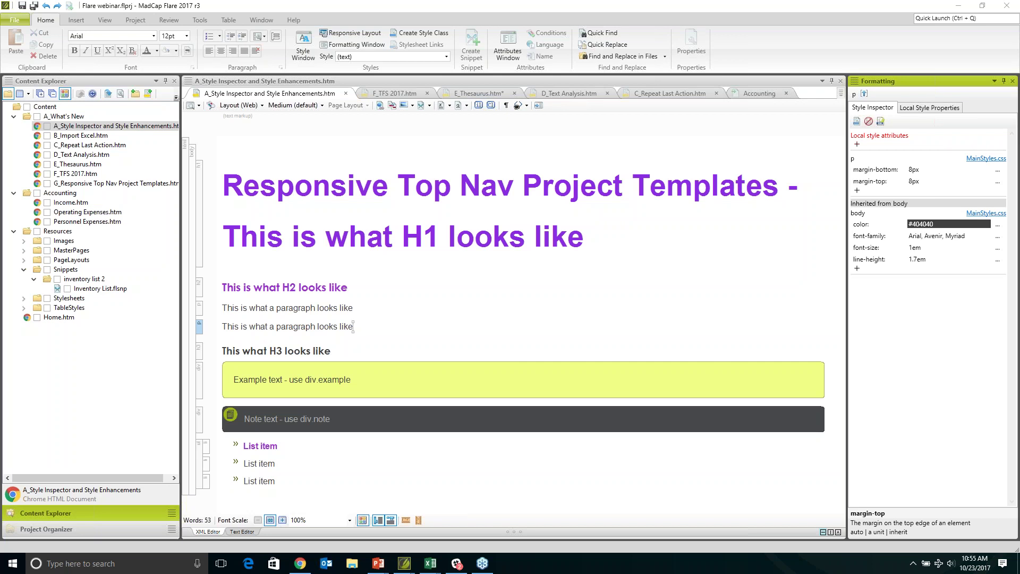
Open the B_Import Excel topic and check which snippet file the inventory table comes from
{"action": "left_click", "coordinate": [95, 137]}
{"action": "double_click", "coordinate": [96, 136]}
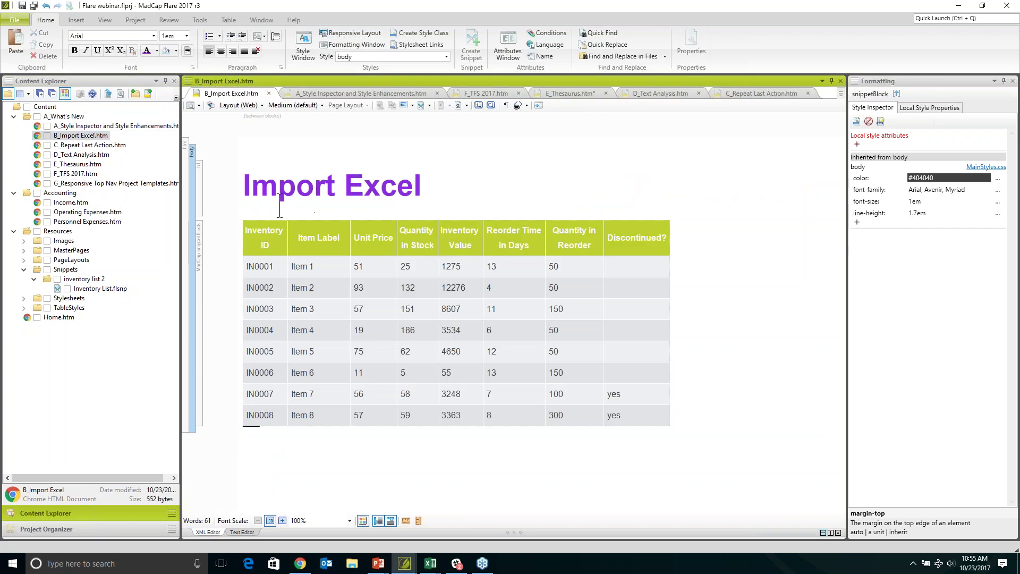
{"action": "mouse_move", "coordinate": [280, 253]}
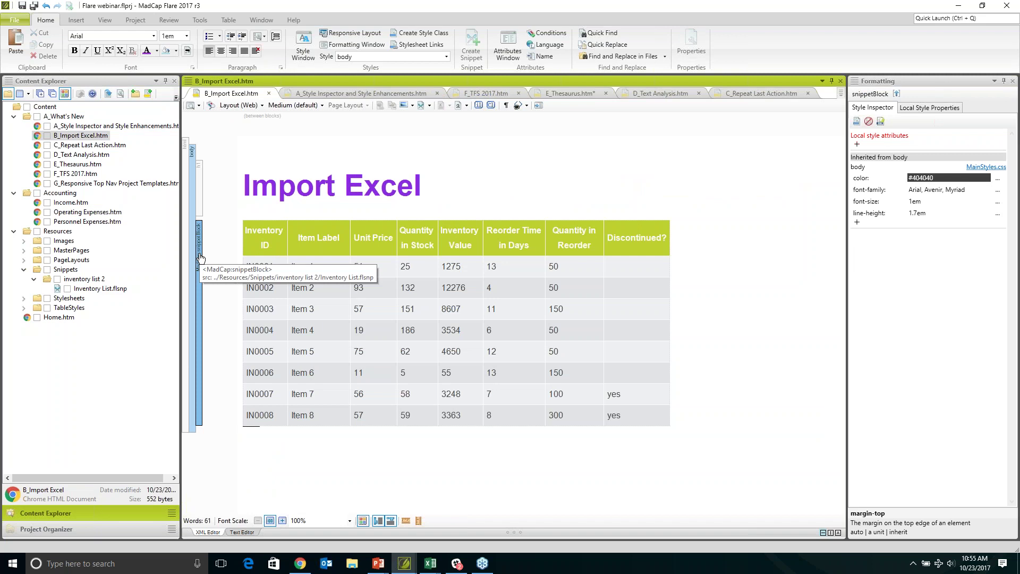
{"action": "mouse_move", "coordinate": [337, 273]}
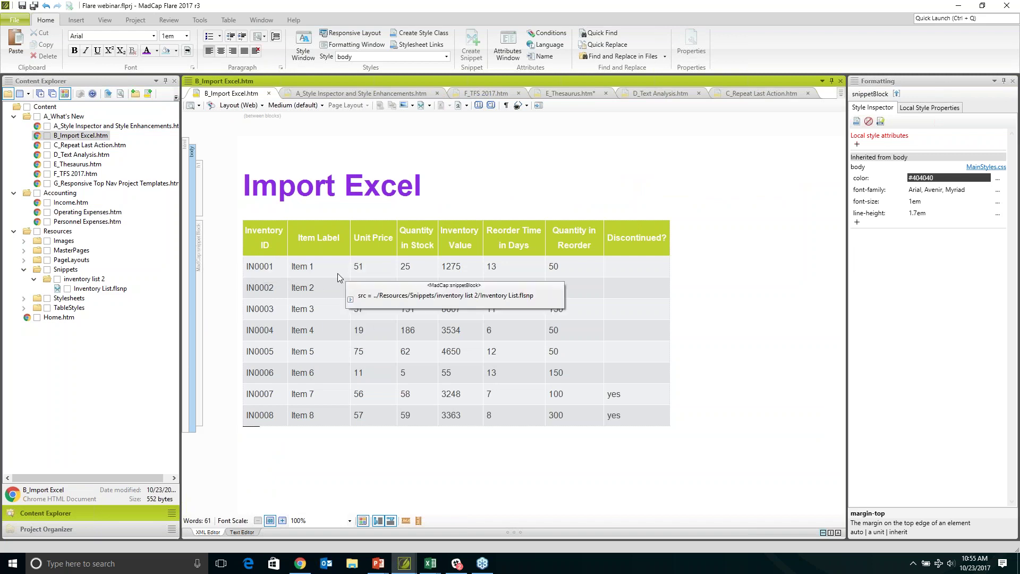
Add blank paragraphs under the F_TFS 2017 topic's heading, insert the Inventory List snippet there, and open the snippet file
{"action": "double_click", "coordinate": [71, 175]}
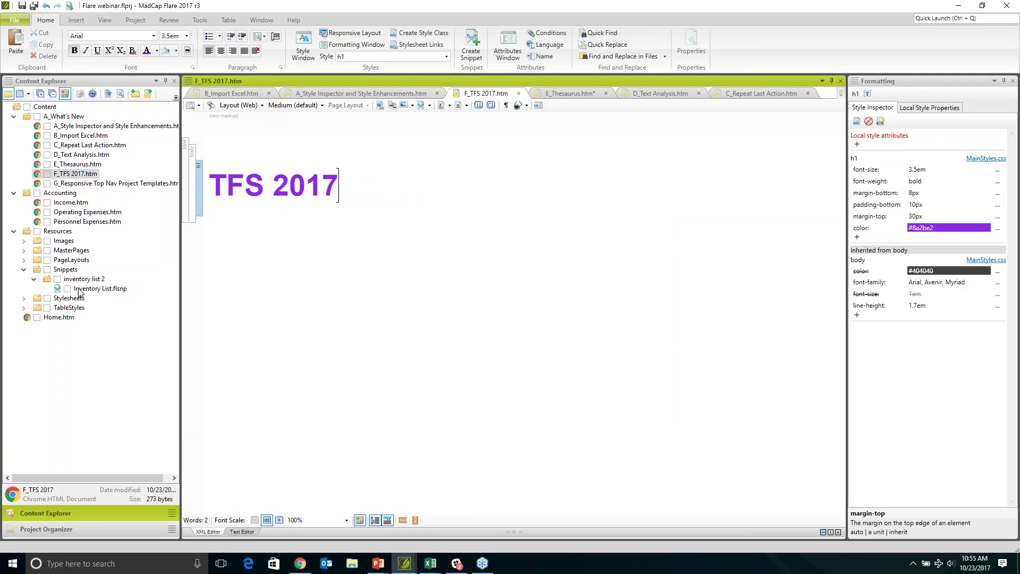
{"action": "left_click", "coordinate": [375, 169]}
{"action": "key", "text": "Return"}
{"action": "key", "text": "Return"}
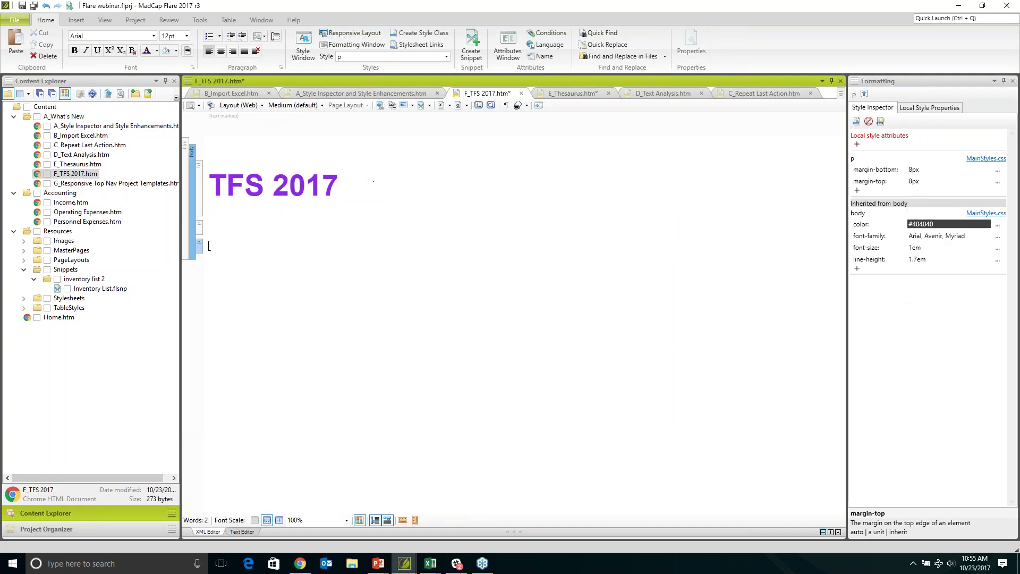
{"action": "left_click_drag", "start_coordinate": [122, 289], "coordinate": [209, 259]}
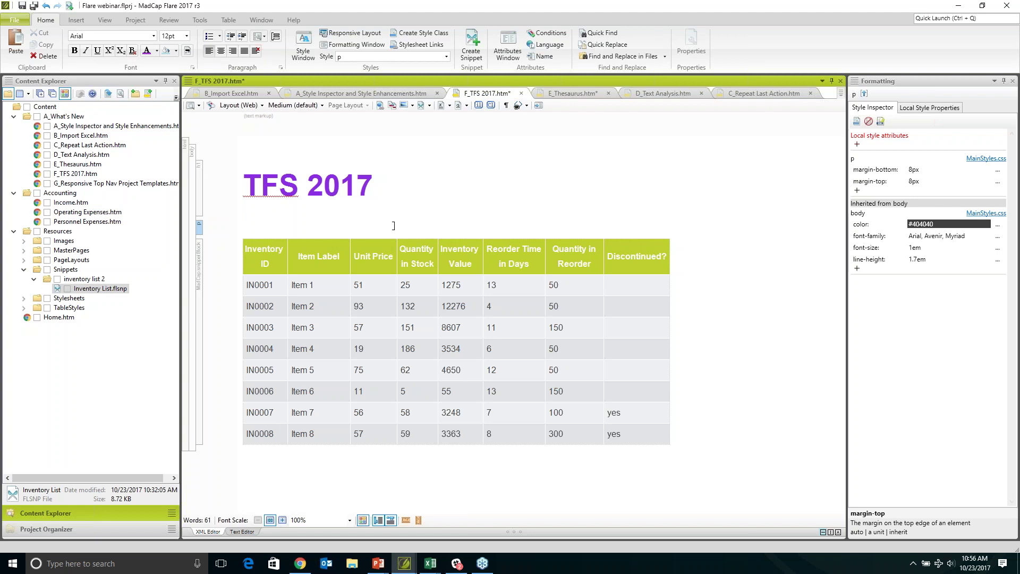
{"action": "double_click", "coordinate": [106, 287]}
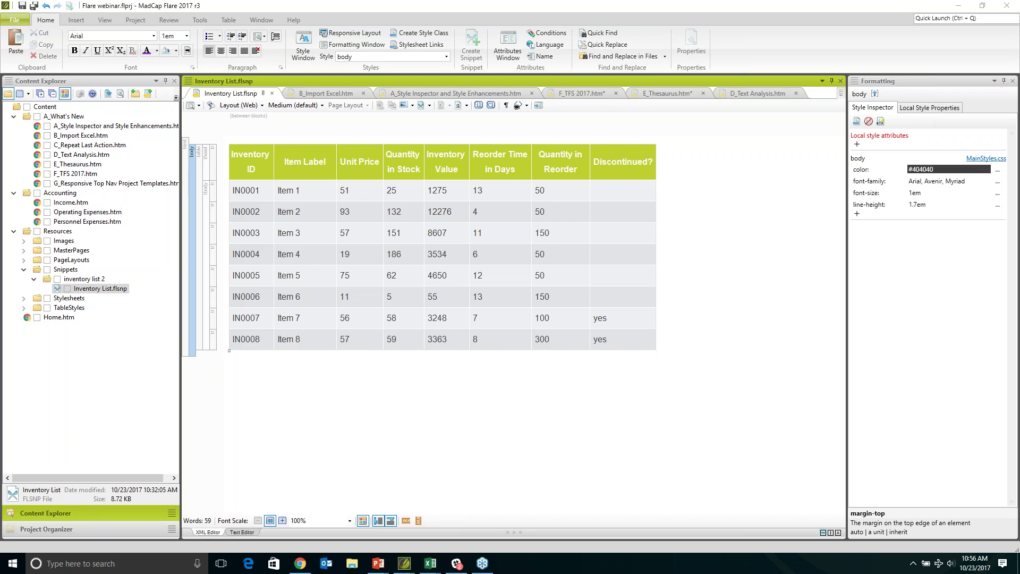
Switch to Chrome, open the Webinars page from the MadCap site's resources, and look over the live webinars
{"action": "left_click", "coordinate": [300, 563]}
{"action": "scroll", "coordinate": [638, 212], "scroll_direction": "up", "scroll_amount": 5}
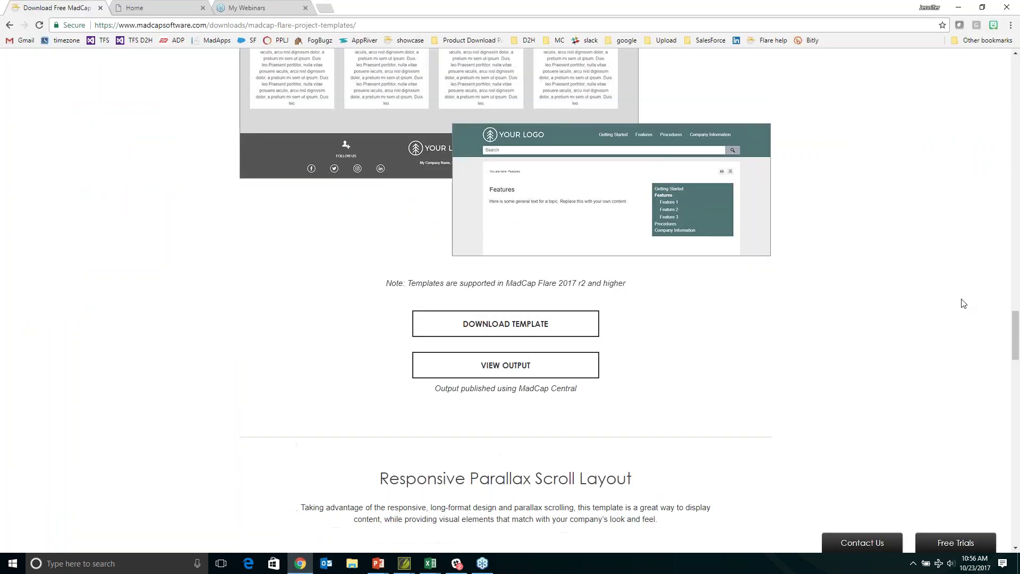
{"action": "left_click_drag", "start_coordinate": [1012, 335], "coordinate": [1005, 77]}
{"action": "mouse_move", "coordinate": [673, 77]}
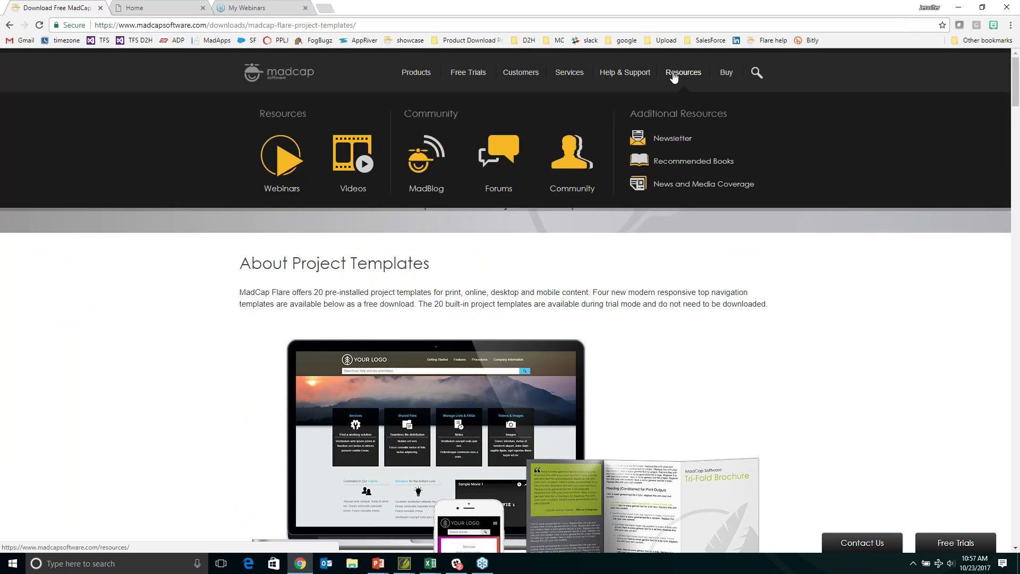
{"action": "left_click", "coordinate": [282, 175]}
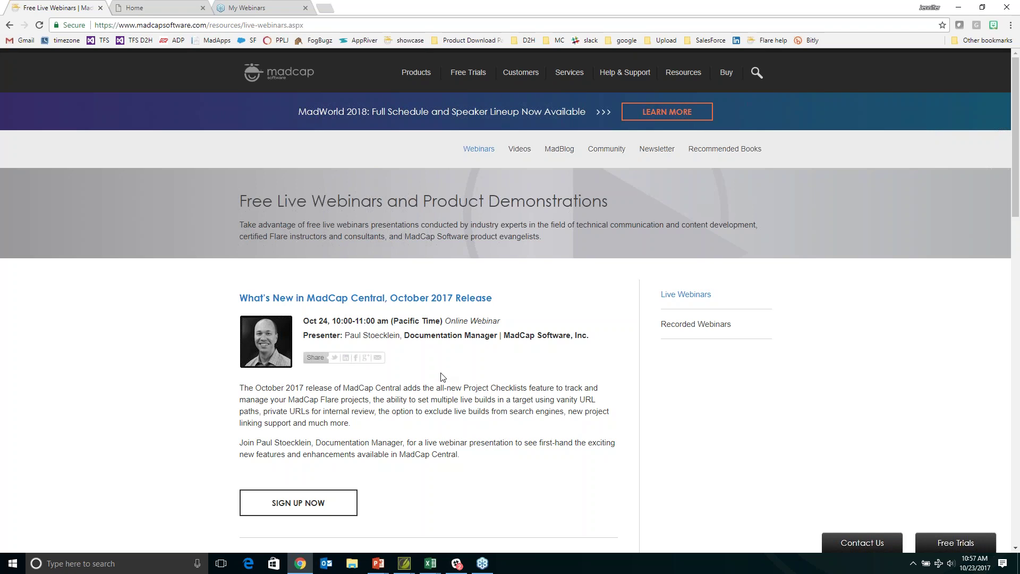
{"action": "scroll", "coordinate": [440, 377], "scroll_direction": "down", "scroll_amount": 2}
{"action": "scroll", "coordinate": [391, 334], "scroll_direction": "up", "scroll_amount": 2}
{"action": "key", "text": "F10"}
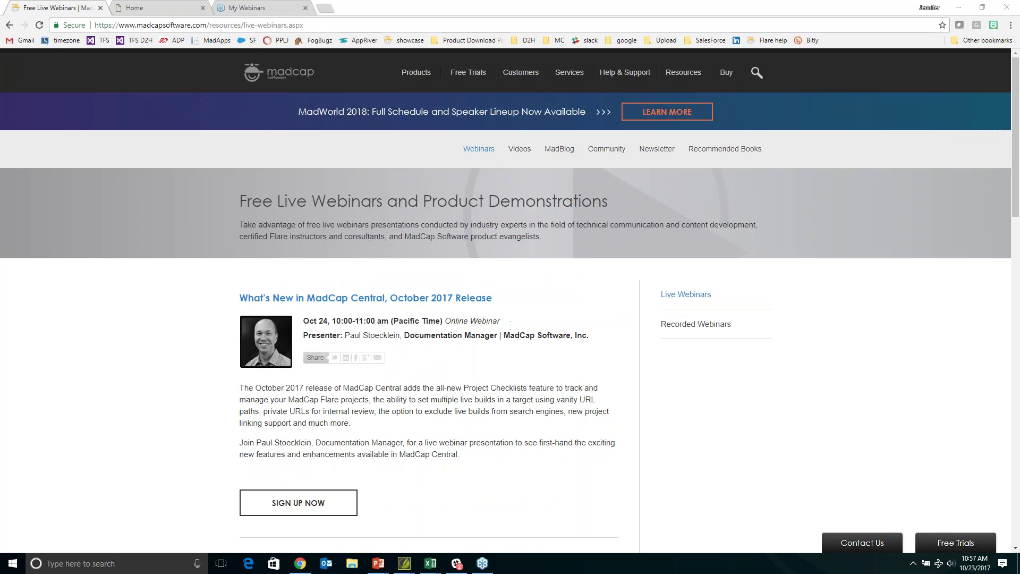